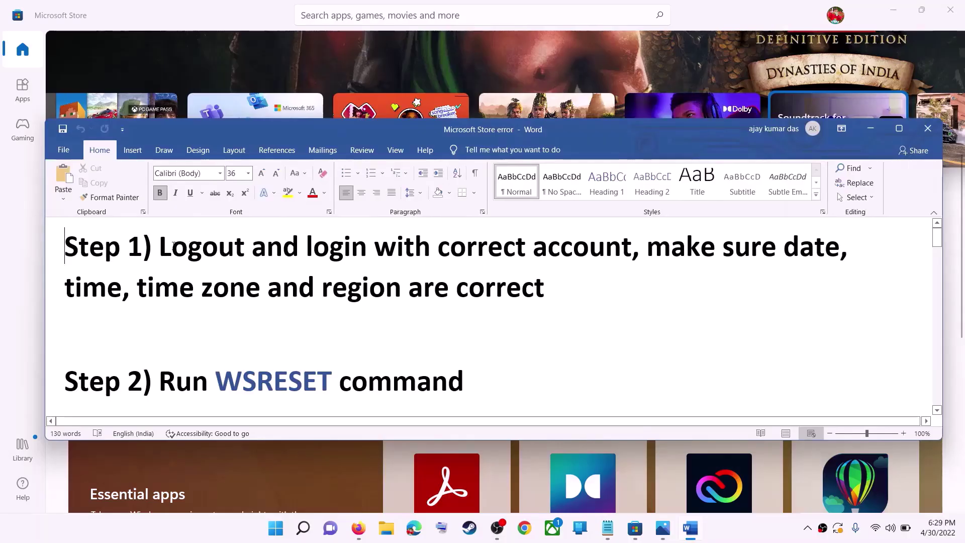
# Highlight 'Logout and login with correct account' in Step 1 of the Word notes.
pyautogui.moveTo(159, 247); pyautogui.dragTo(632, 249)
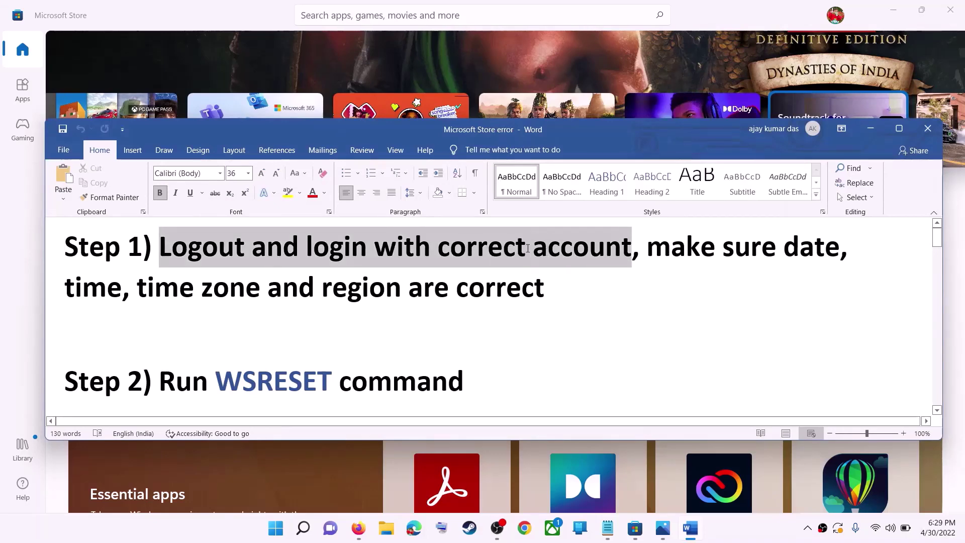
# Minimise the notes, sign out through the Store profile avatar, and begin signing back in.
pyautogui.click(872, 133)
pyautogui.scroll(5, 707, 308)
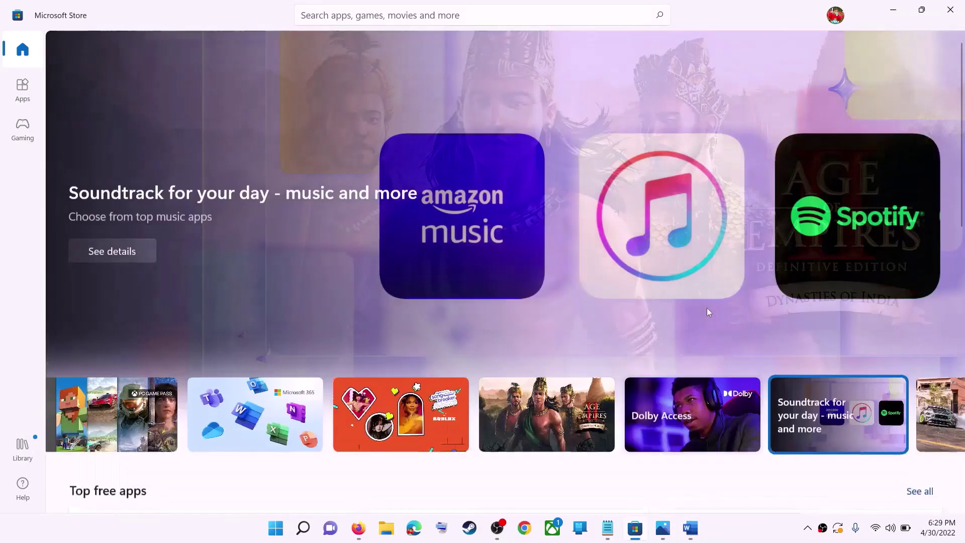
pyautogui.scroll(-2, 707, 308)
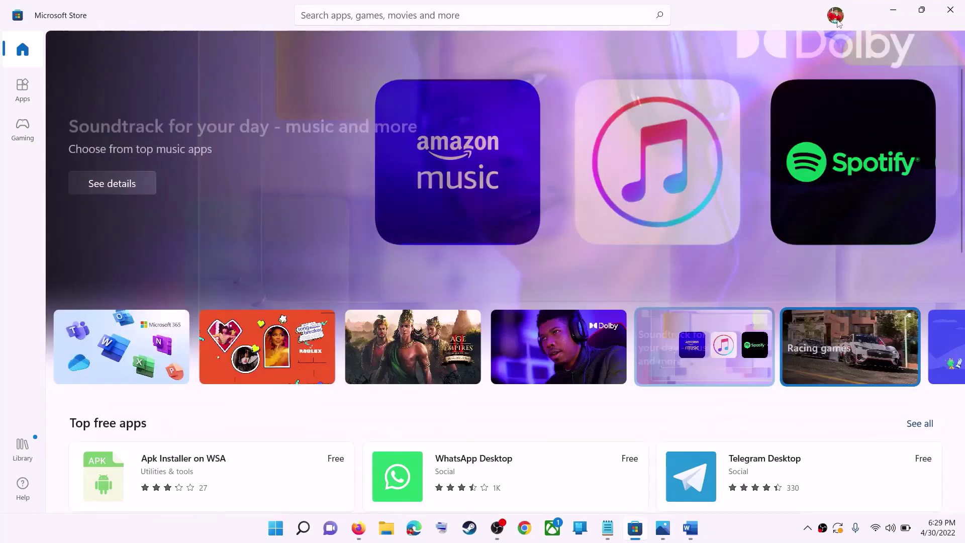
pyautogui.click(837, 19)
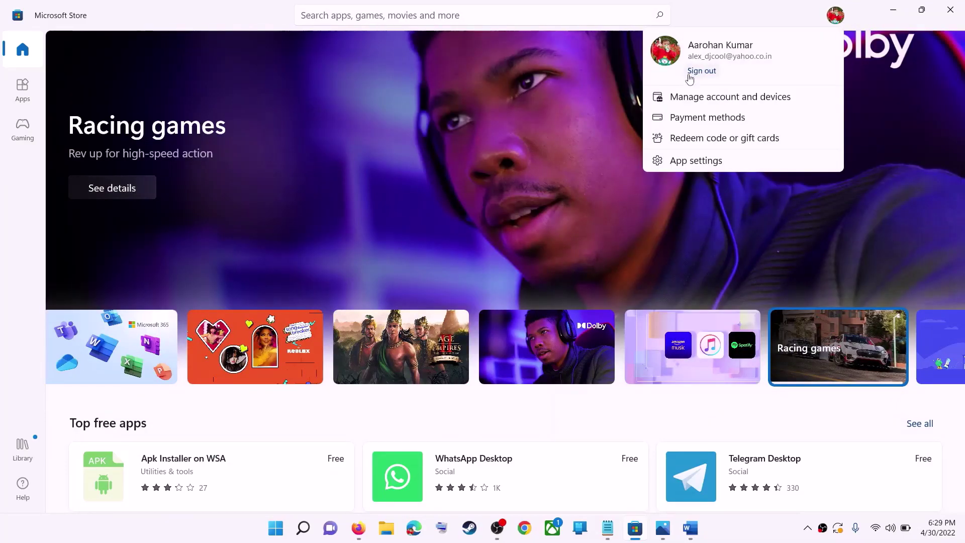
pyautogui.click(690, 73)
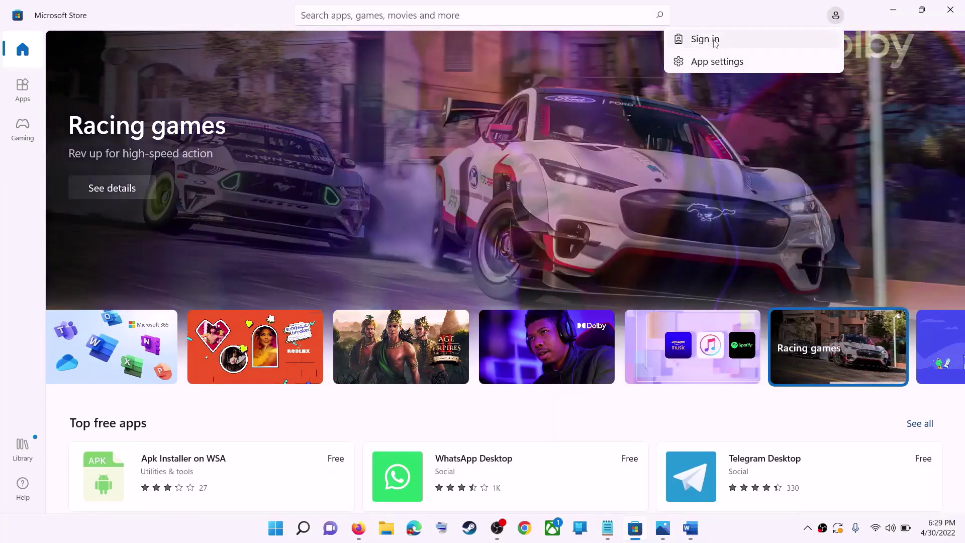
pyautogui.click(714, 41)
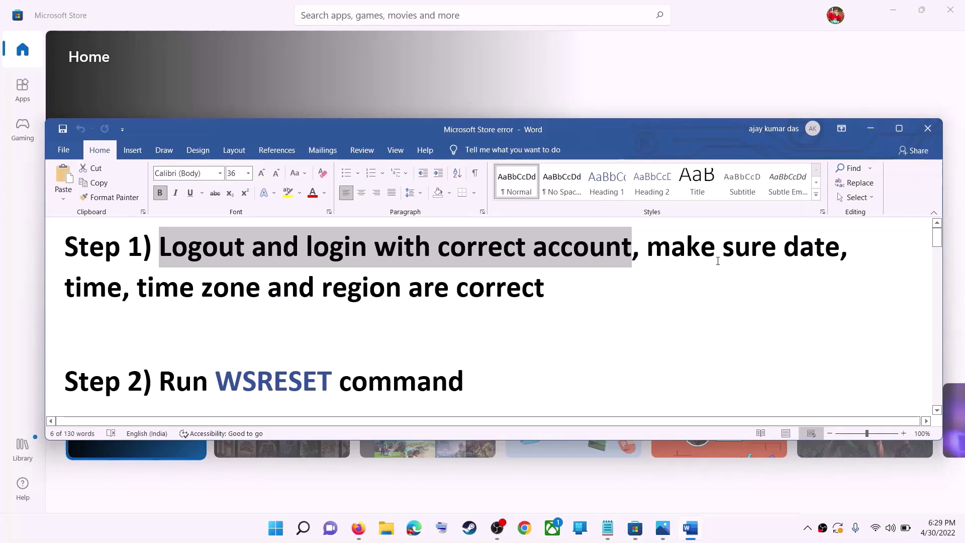
pyautogui.moveTo(718, 261); pyautogui.dragTo(490, 280)
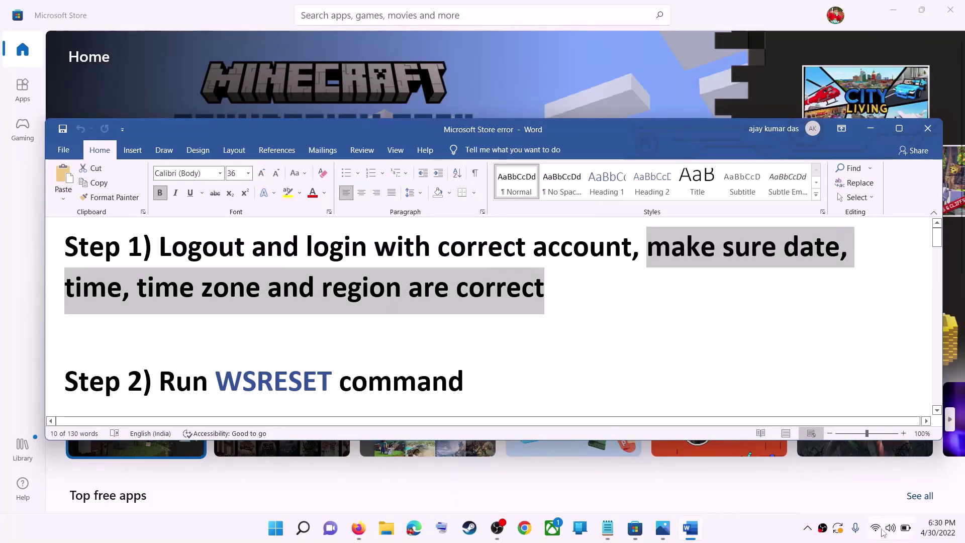
pyautogui.rightClick(935, 528)
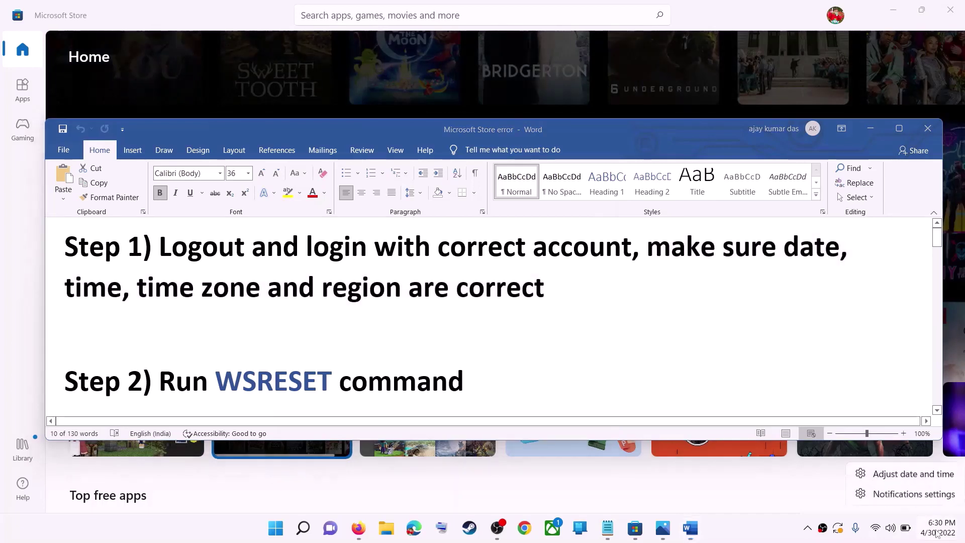
pyautogui.click(923, 477)
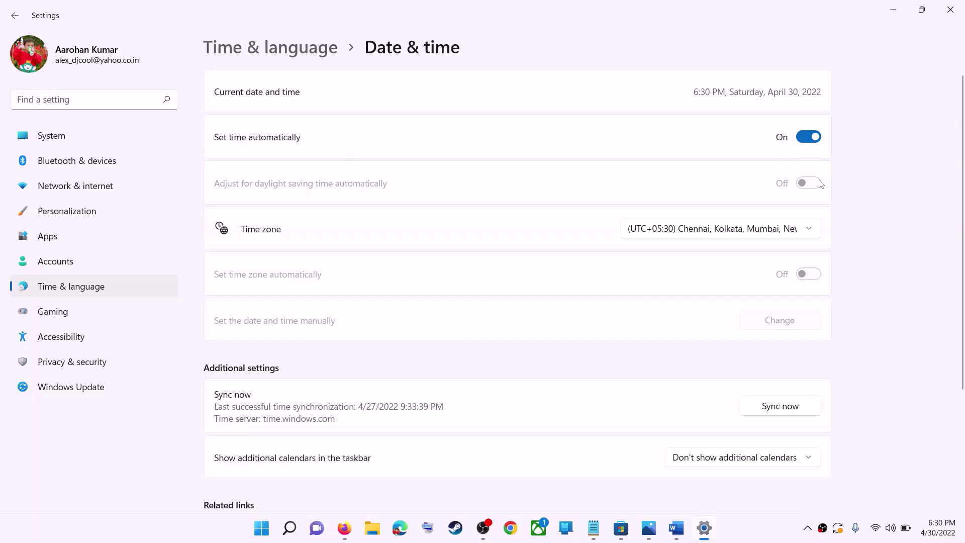
pyautogui.click(710, 232)
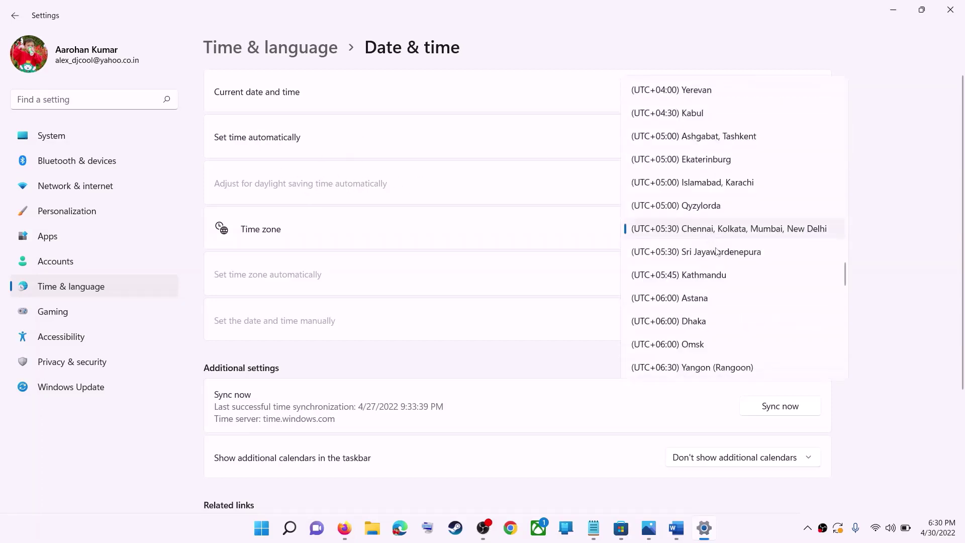
pyautogui.click(737, 230)
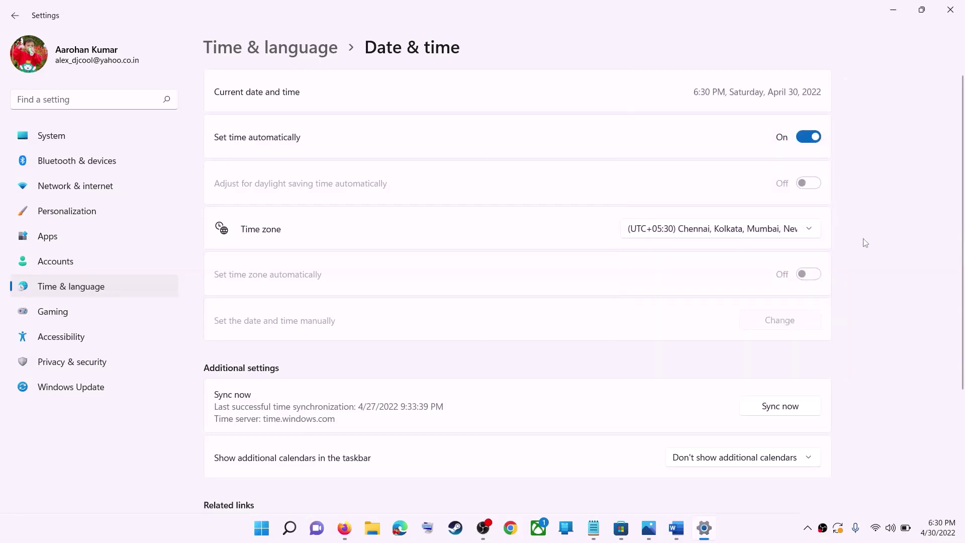
pyautogui.scroll(-3, 867, 282)
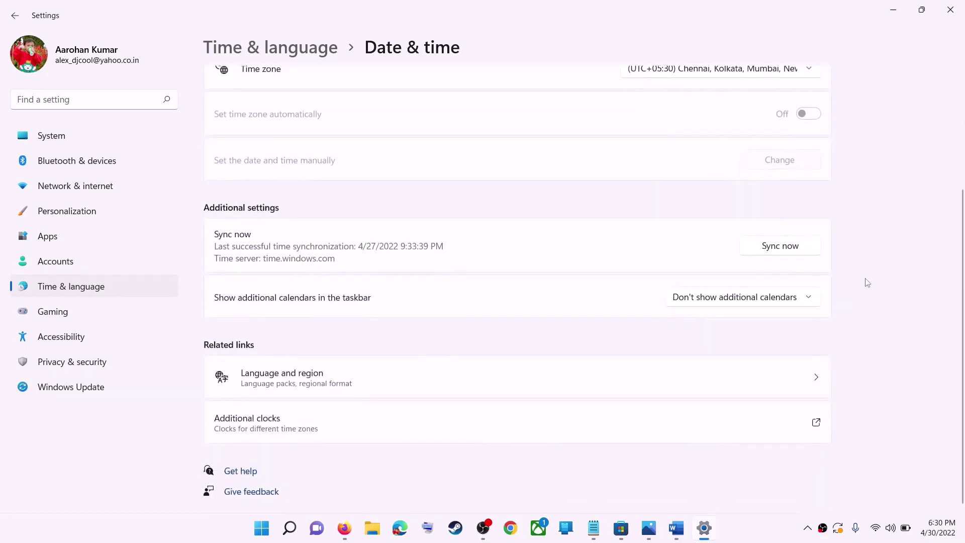
pyautogui.scroll(3, 720, 334)
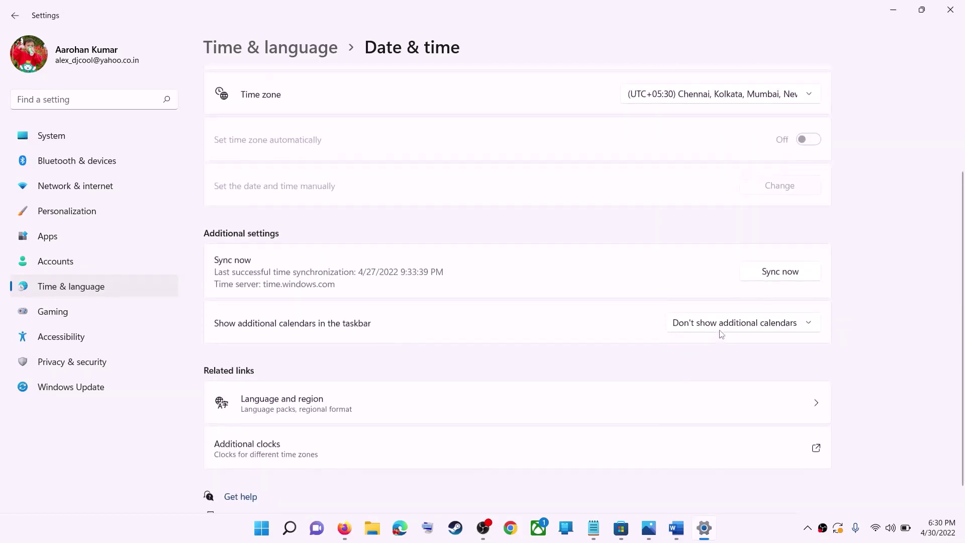
pyautogui.scroll(-3, 433, 297)
pyautogui.scroll(3, 418, 294)
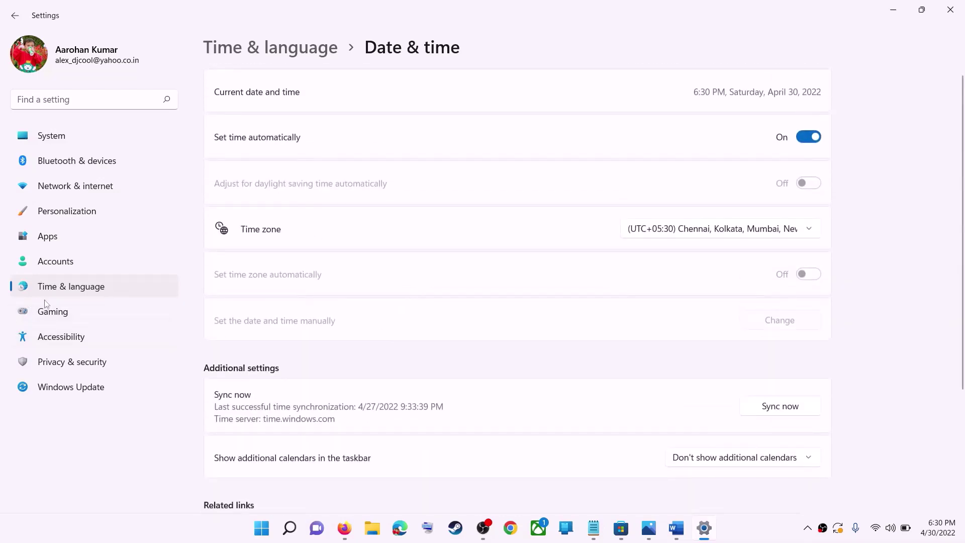
pyautogui.click(65, 294)
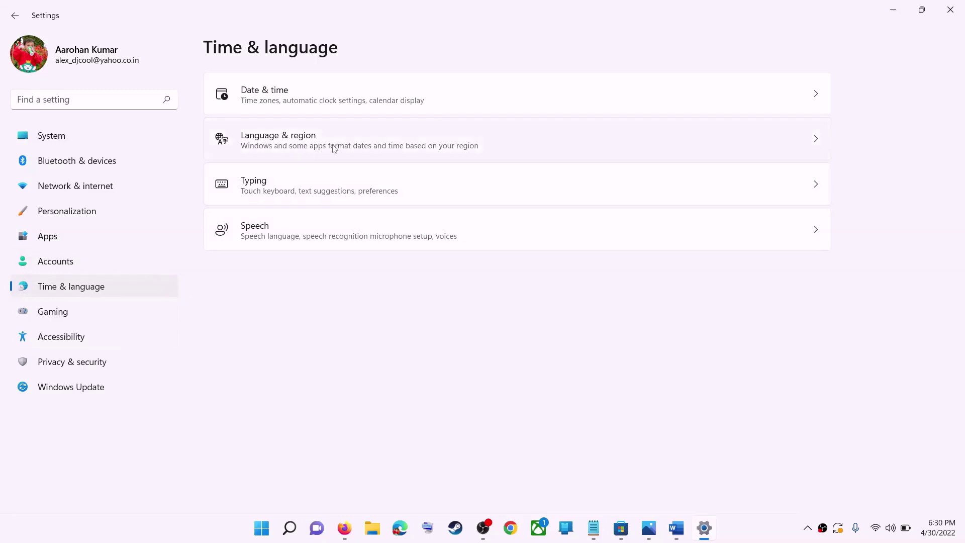
pyautogui.click(730, 152)
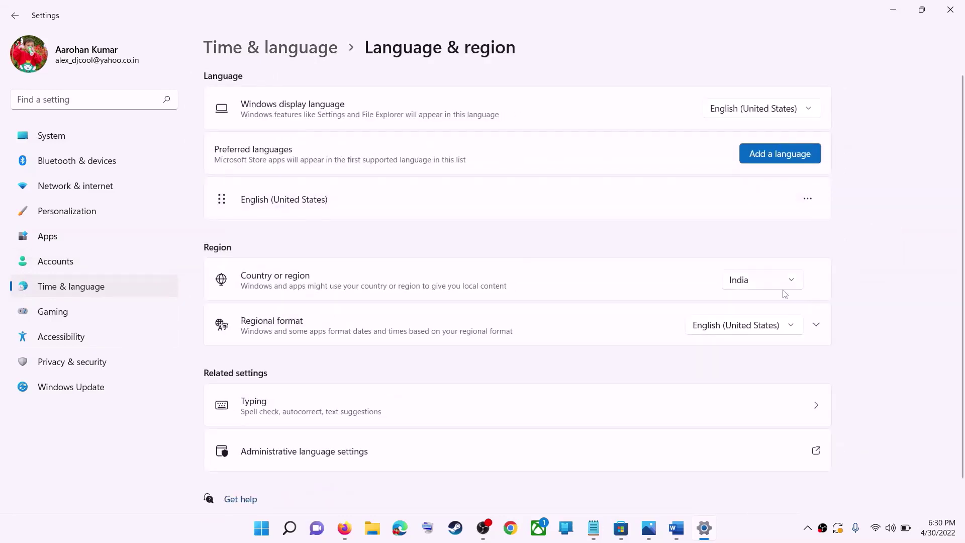
pyautogui.click(763, 280)
pyautogui.click(941, 277)
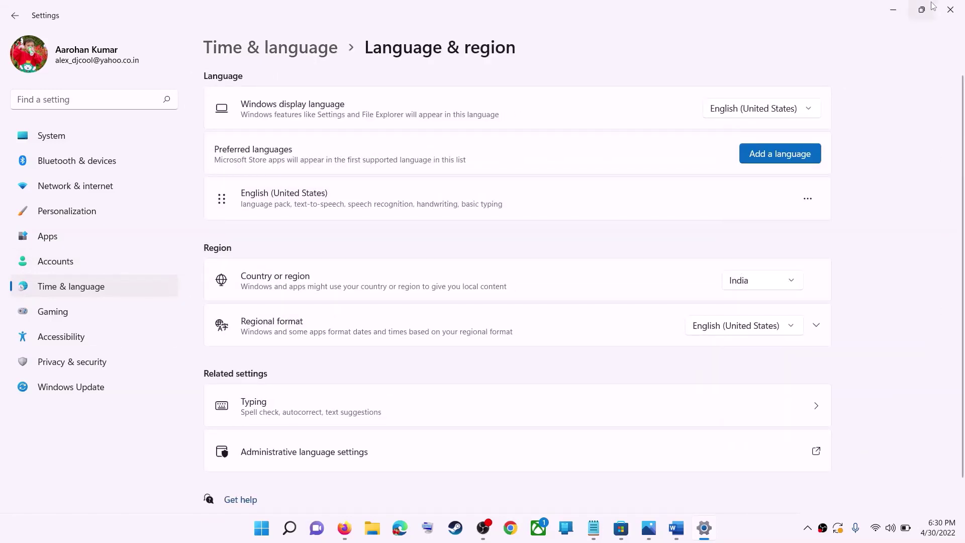
pyautogui.click(957, 15)
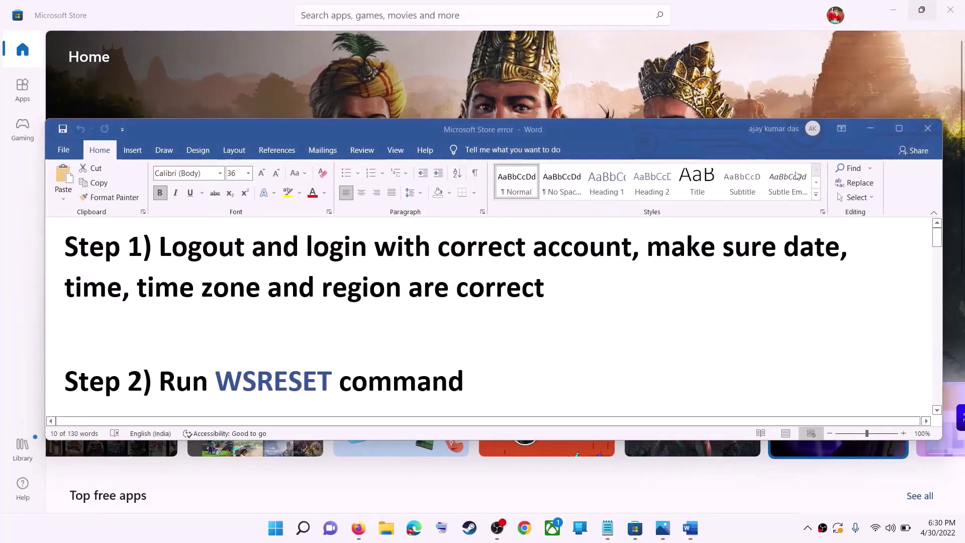
# Copy WSRESET from the notes, run it from Windows Search, and maximise the reopened Store.
pyautogui.moveTo(647, 246); pyautogui.dragTo(545, 288)
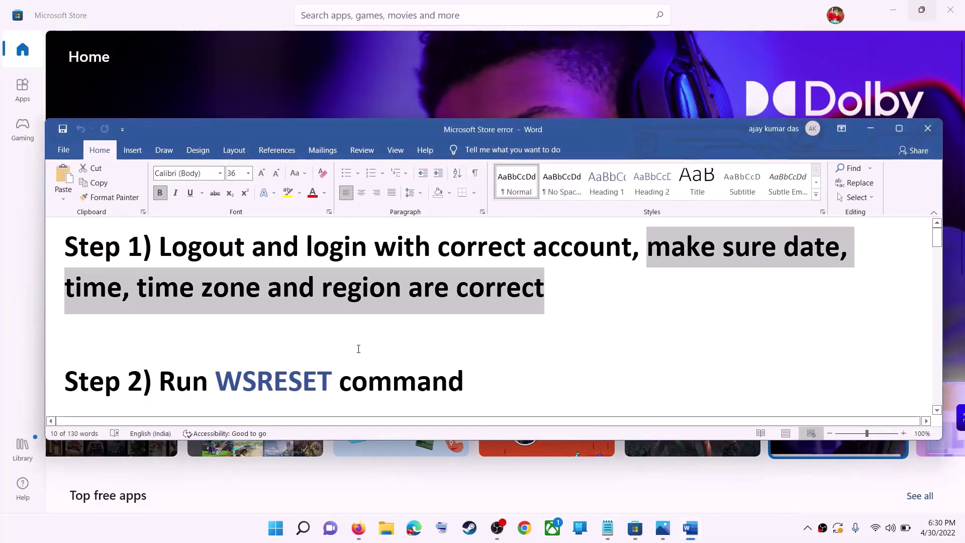
pyautogui.scroll(-1, 350, 352)
pyautogui.doubleClick(315, 350)
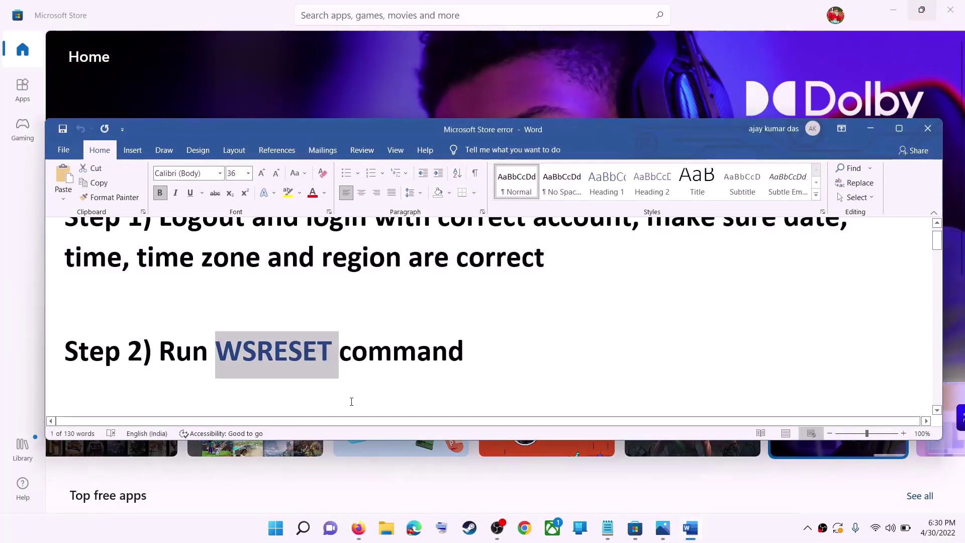
pyautogui.click(288, 532)
pyautogui.write('WSRESET')
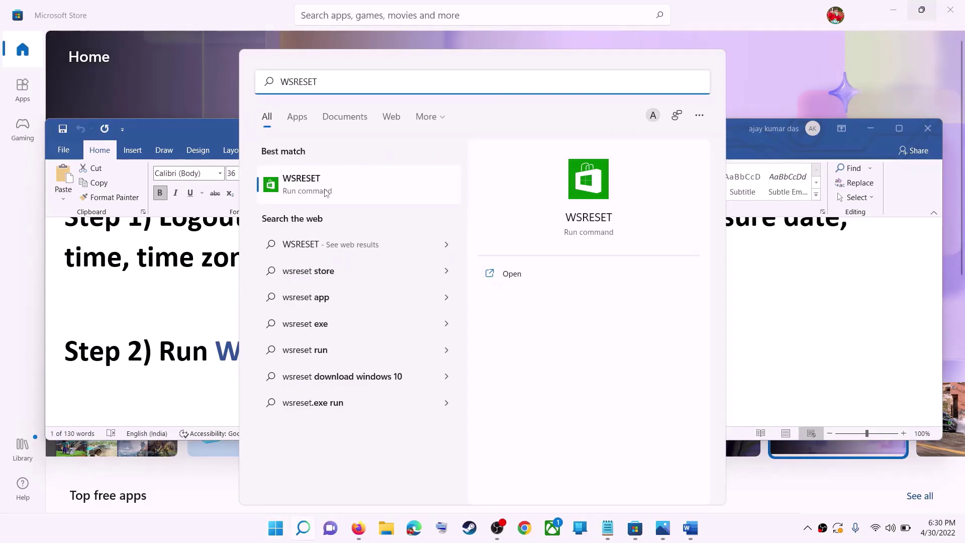
pyautogui.click(326, 193)
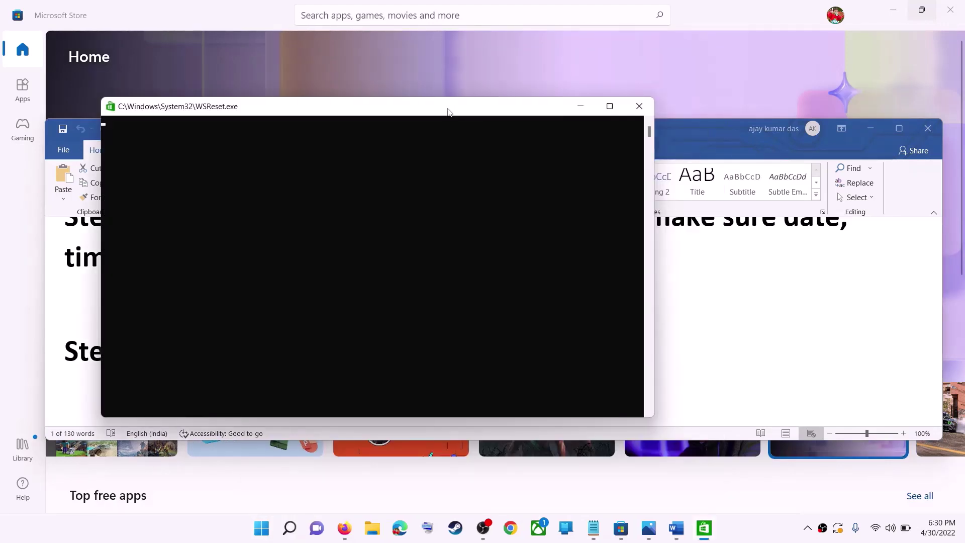
pyautogui.moveTo(449, 112); pyautogui.dragTo(511, 120)
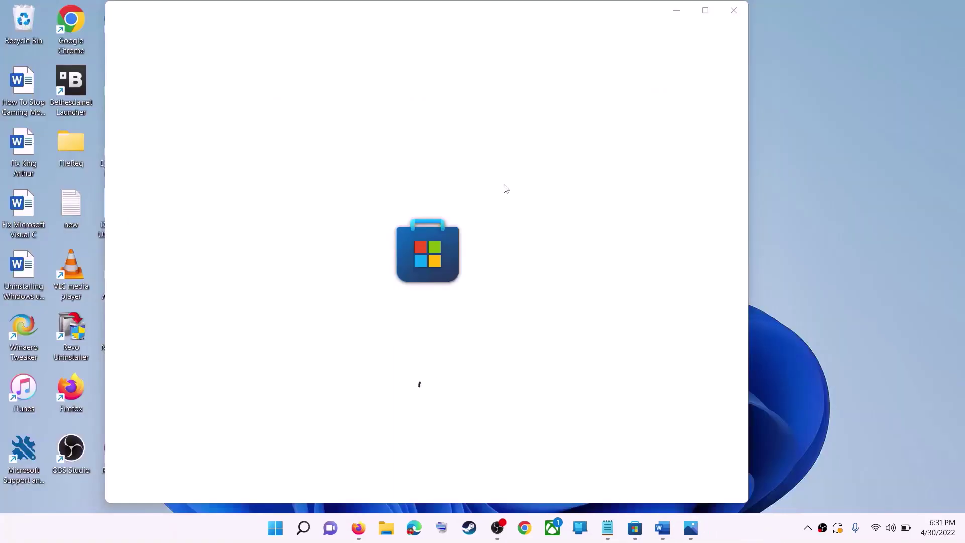
pyautogui.click(709, 13)
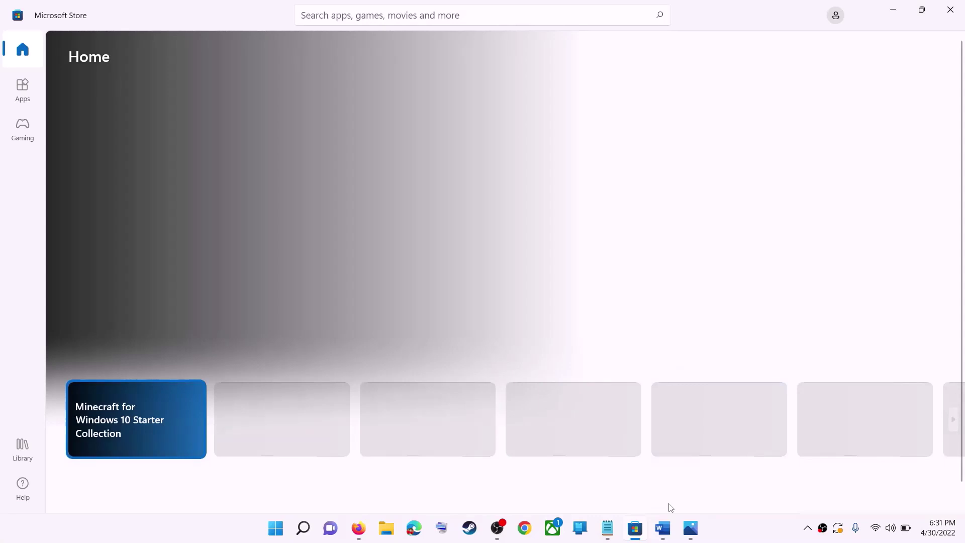
# Highlight the repair-and-reset Store step in the notes and search Windows for 'store'.
pyautogui.click(663, 527)
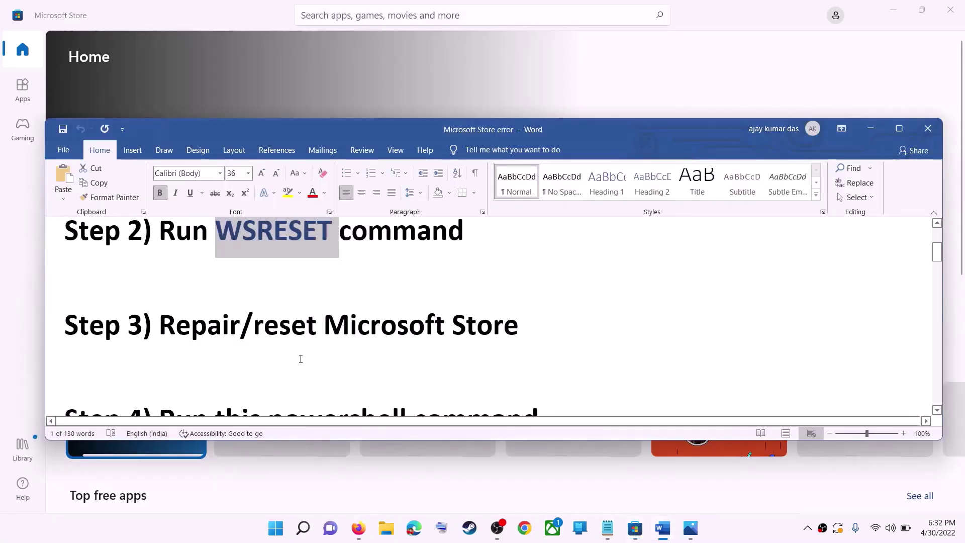
pyautogui.moveTo(254, 326); pyautogui.dragTo(523, 326)
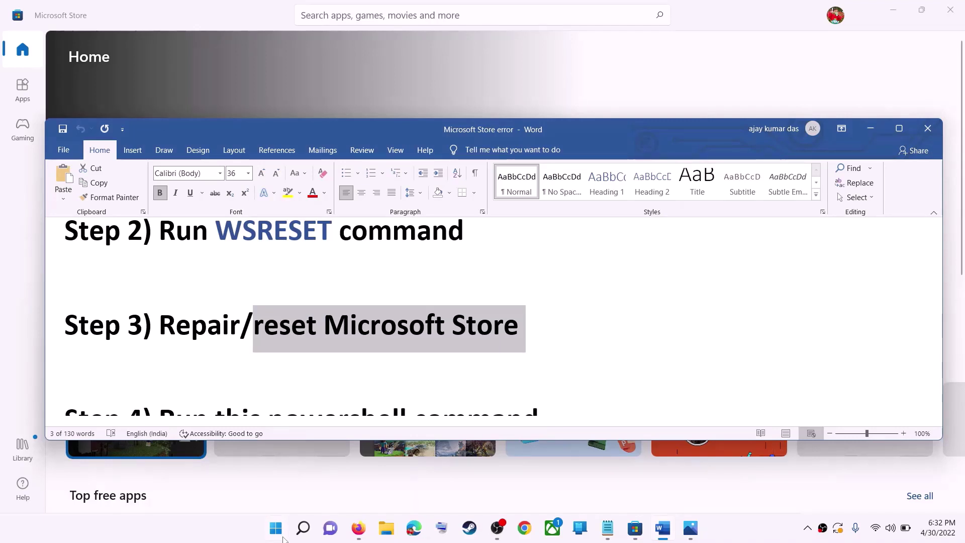
pyautogui.click(277, 528)
pyautogui.write('store')
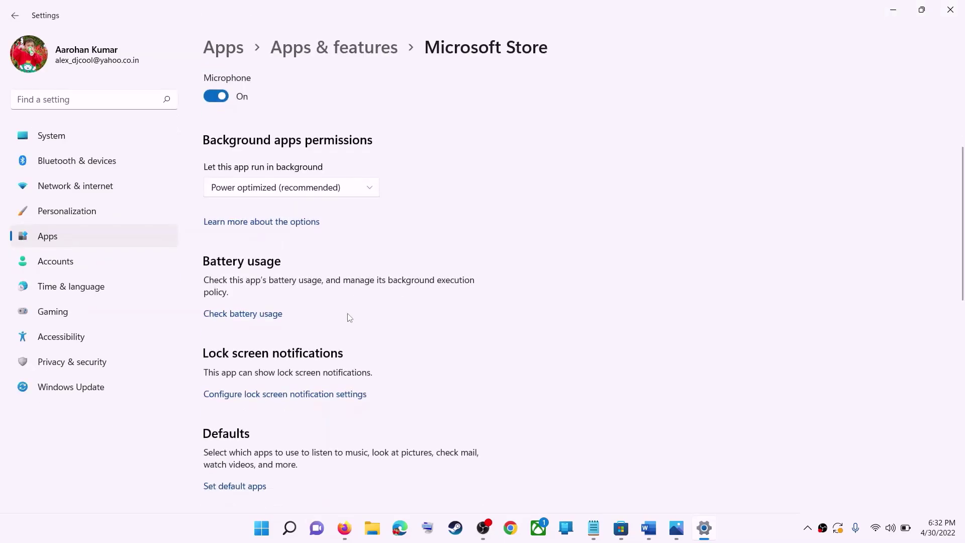
# Repair the Microsoft Store app, then reset it, confirming deletion of its app data.
pyautogui.scroll(-5, 350, 317)
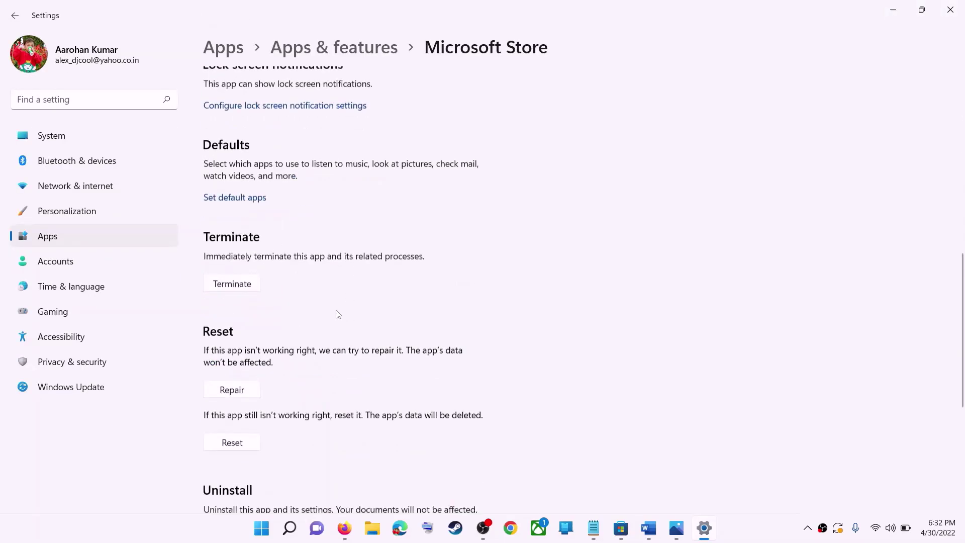
pyautogui.scroll(-3, 338, 314)
pyautogui.click(232, 247)
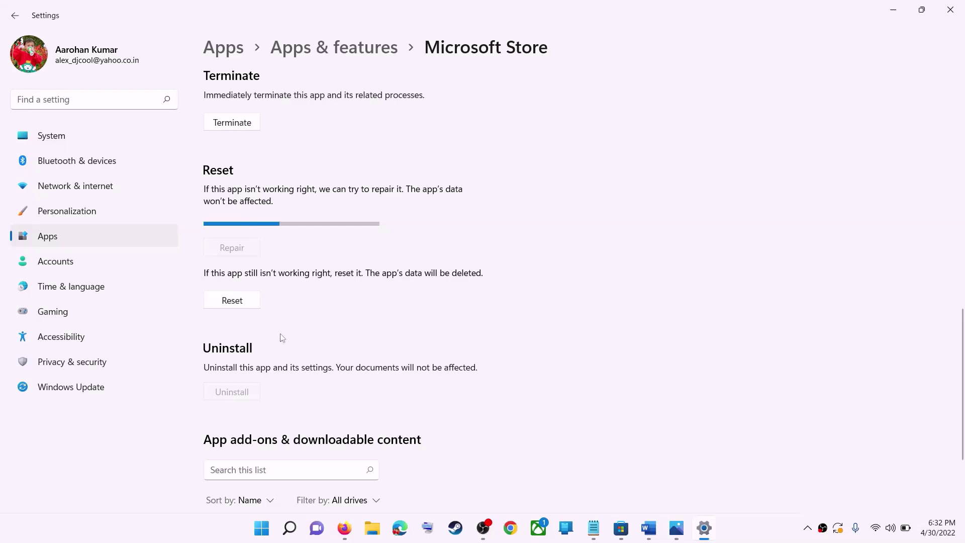
pyautogui.click(242, 304)
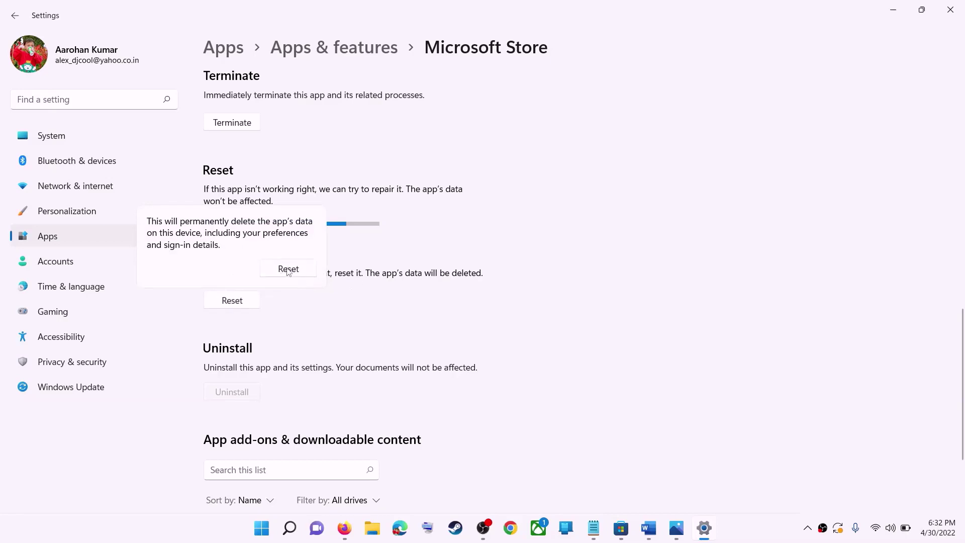
pyautogui.click(289, 270)
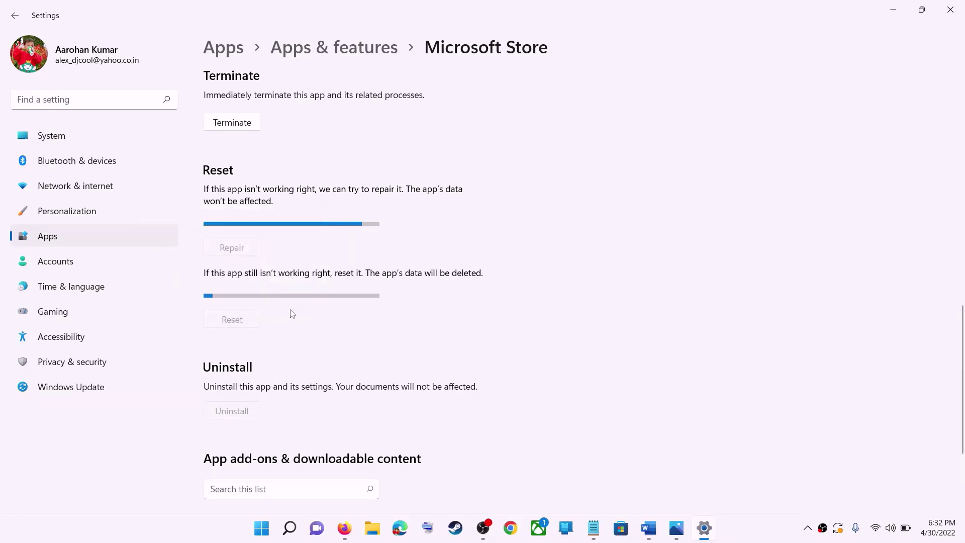
pyautogui.click(649, 528)
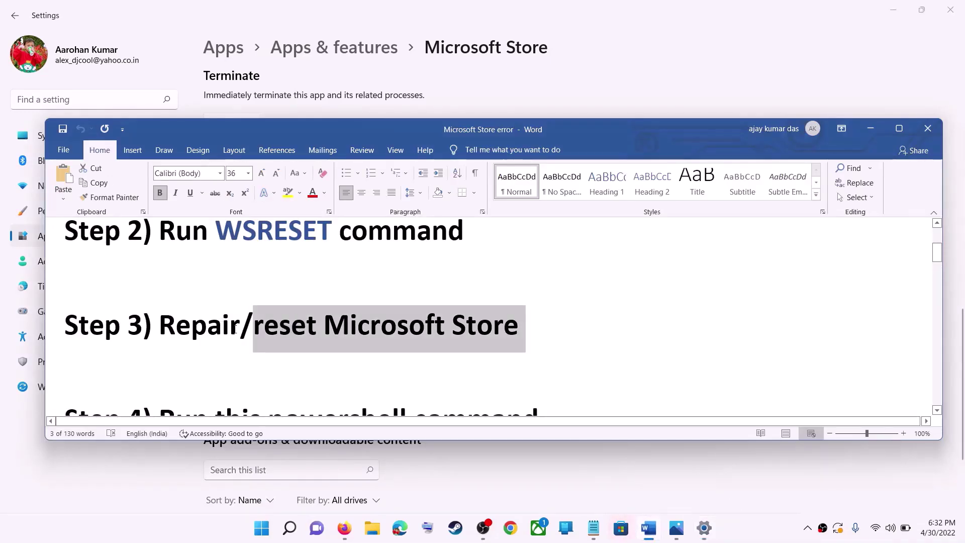
# Copy the Step 4 Get-AppxPackage PowerShell command from the Word notes.
pyautogui.scroll(-2, 238, 329)
pyautogui.scroll(-3, 240, 331)
pyautogui.scroll(-1, 240, 331)
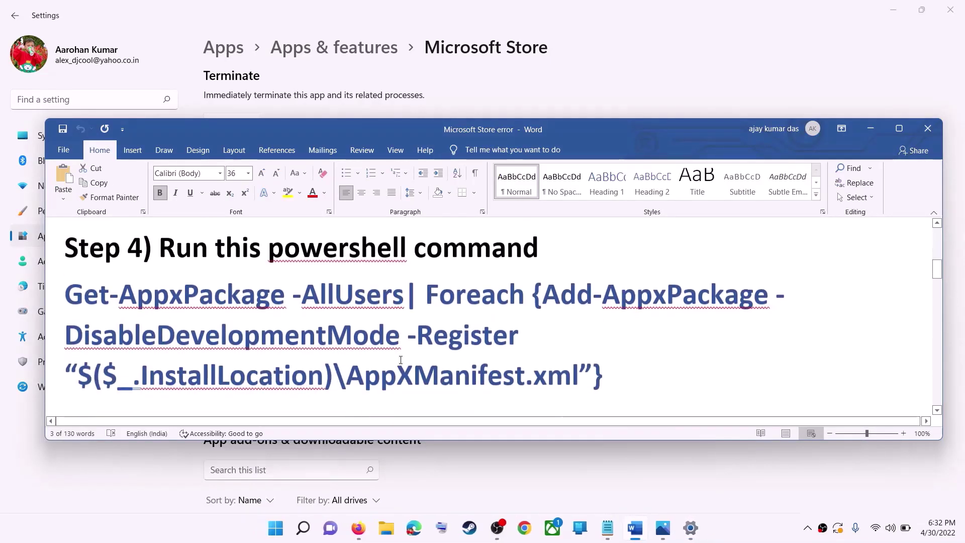
pyautogui.moveTo(605, 369); pyautogui.dragTo(64, 284)
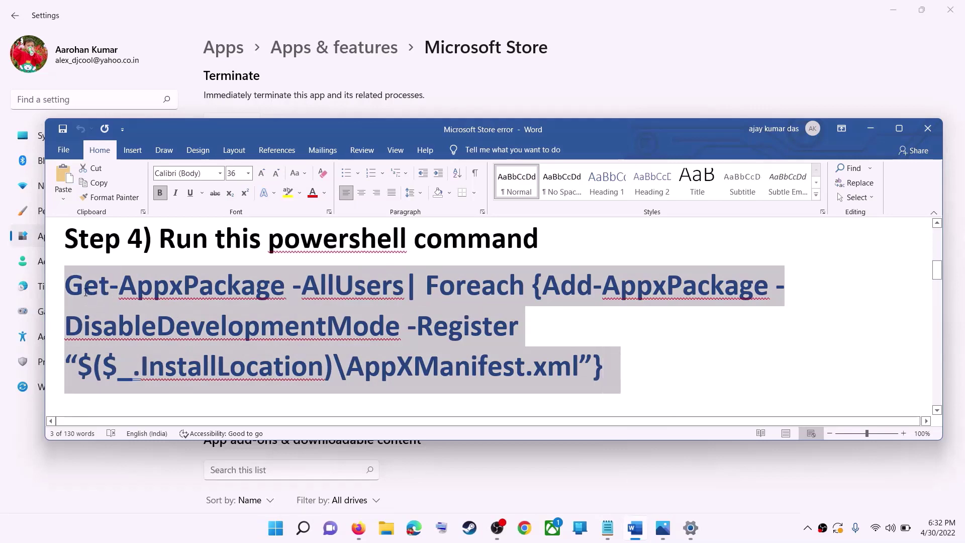
pyautogui.rightClick(143, 307)
pyautogui.click(191, 334)
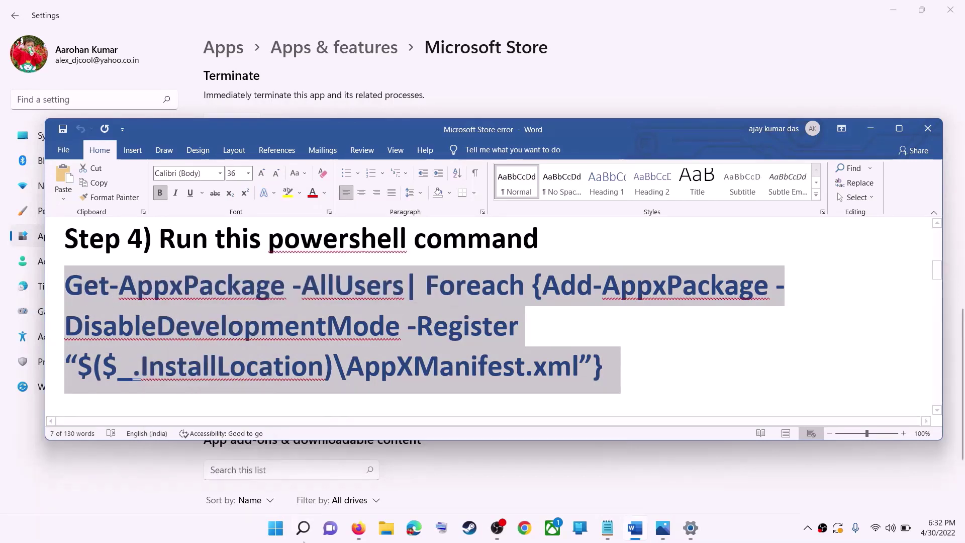
# Search 'powershell' in Start and run Windows PowerShell as administrator.
pyautogui.click(281, 536)
pyautogui.write('po')
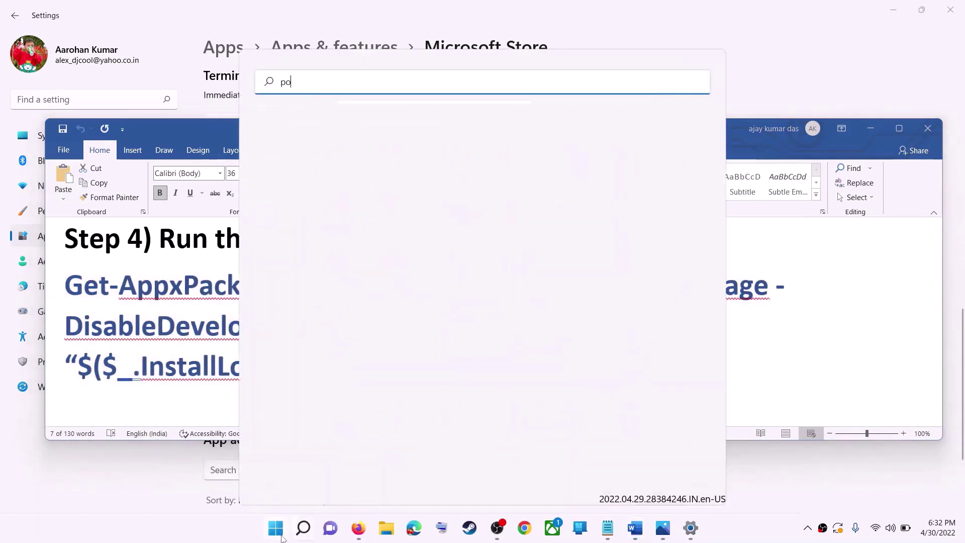
pyautogui.write('wershell')
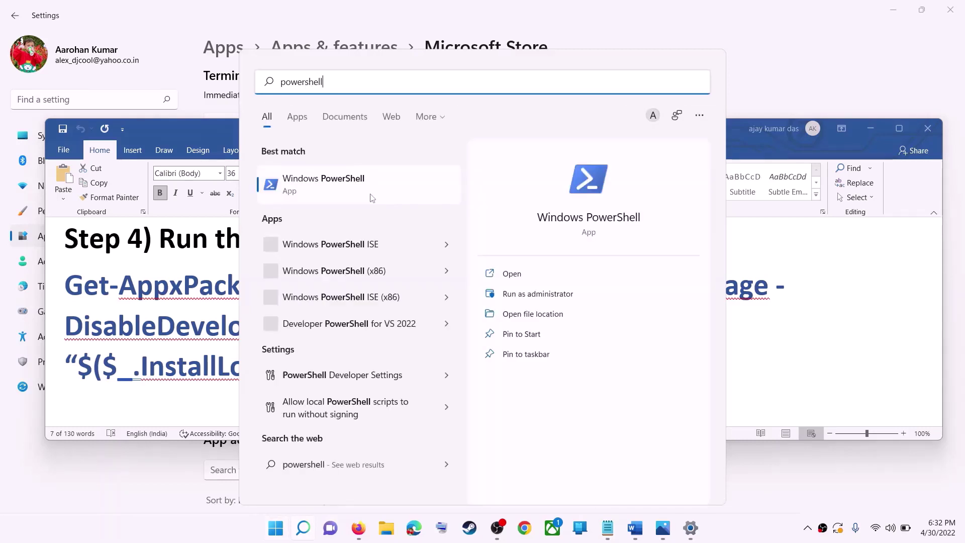
pyautogui.rightClick(332, 189)
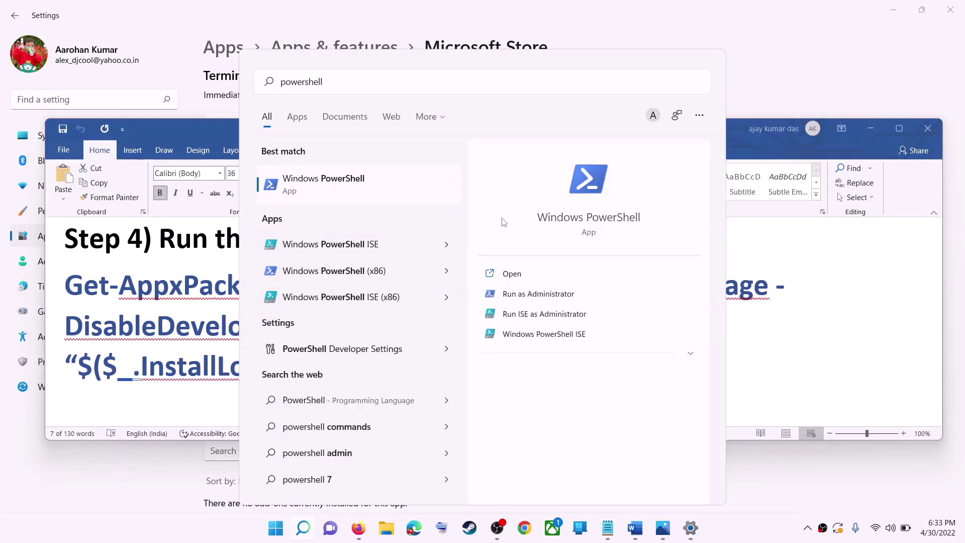
pyautogui.rightClick(380, 192)
pyautogui.click(438, 203)
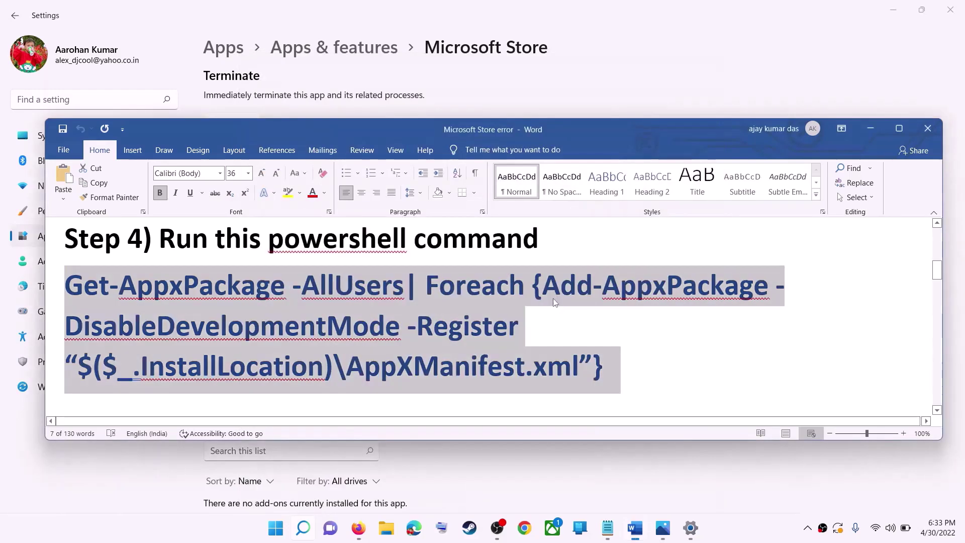
# Allow elevation, then paste and run the Get-AppxPackage re-registration command.
pyautogui.click(421, 360)
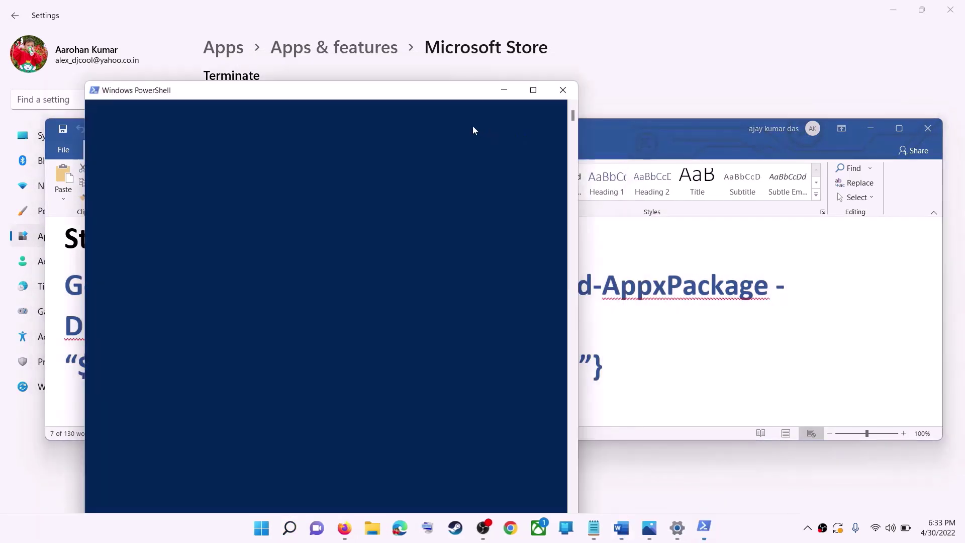
pyautogui.rightClick(543, 130)
pyautogui.press('Return')
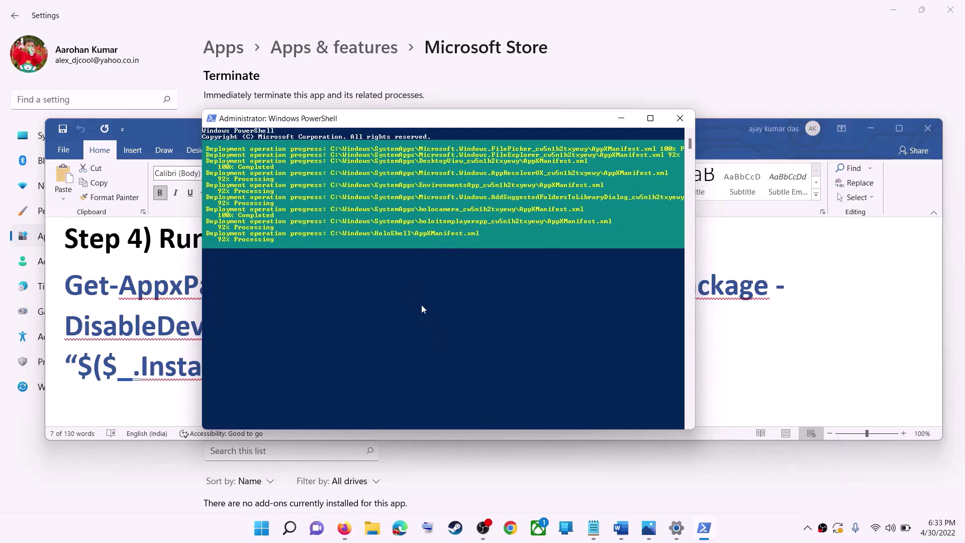
# Close PowerShell and bring up Step 5, clearing the Store cache, in the notes.
pyautogui.click(753, 531)
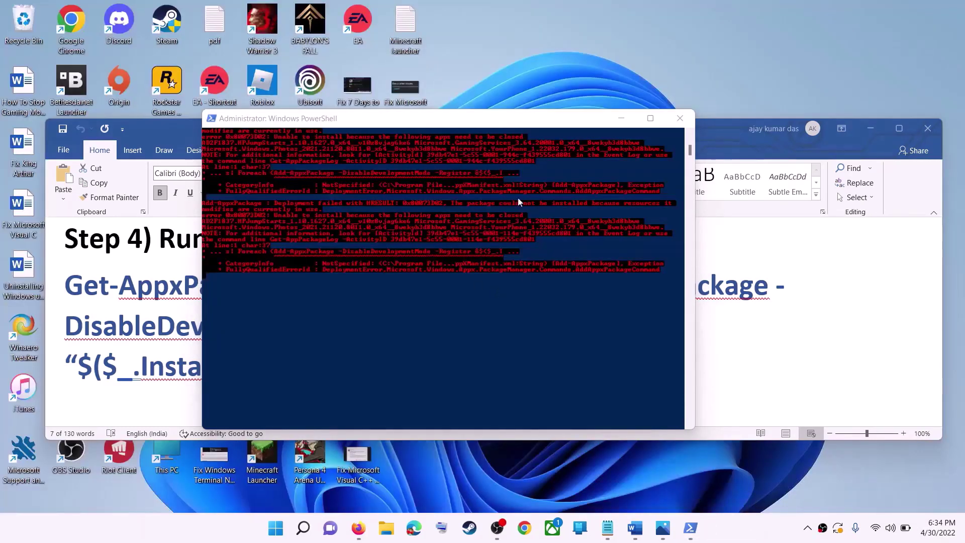
pyautogui.click(678, 121)
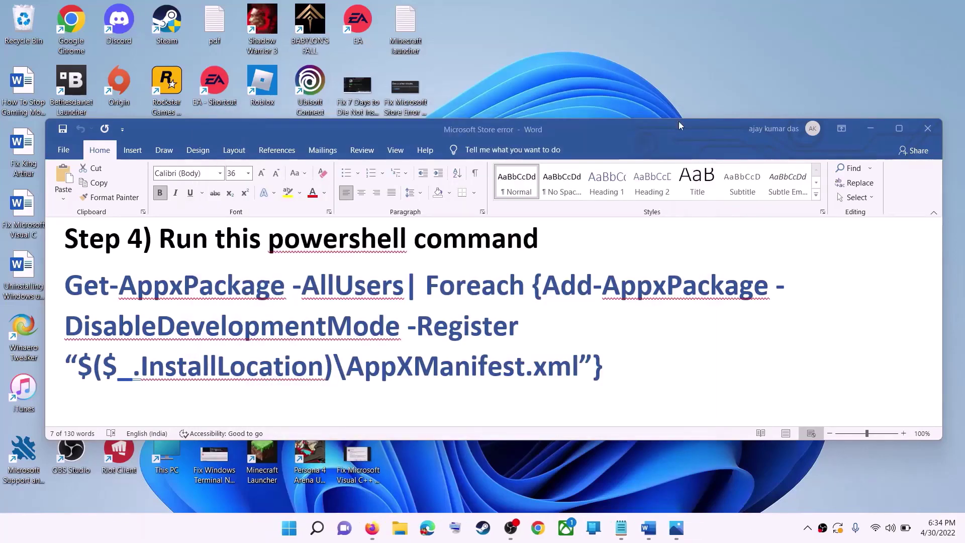
pyautogui.tripleClick(401, 319)
pyautogui.scroll(-4, 397, 316)
pyautogui.scroll(1, 389, 309)
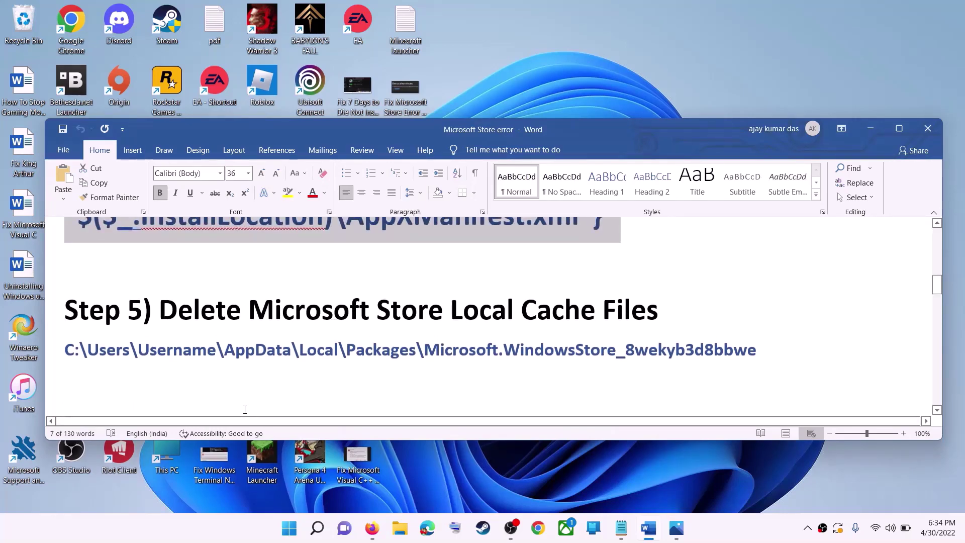
# In File Explorer, go to This PC > Windows (C:) > Users > the user's profile folder.
pyautogui.click(399, 532)
pyautogui.click(399, 527)
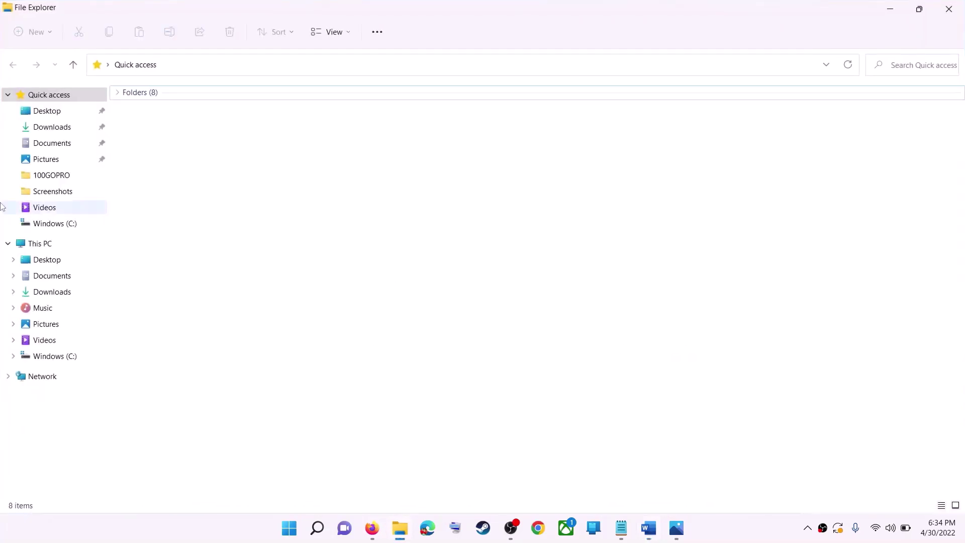
pyautogui.click(40, 223)
pyautogui.click(34, 247)
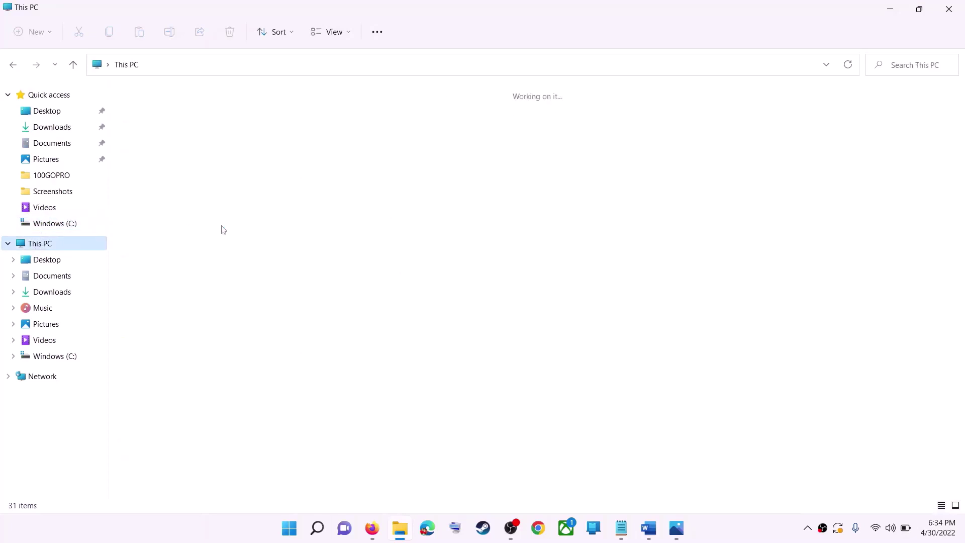
pyautogui.click(222, 215)
pyautogui.doubleClick(246, 212)
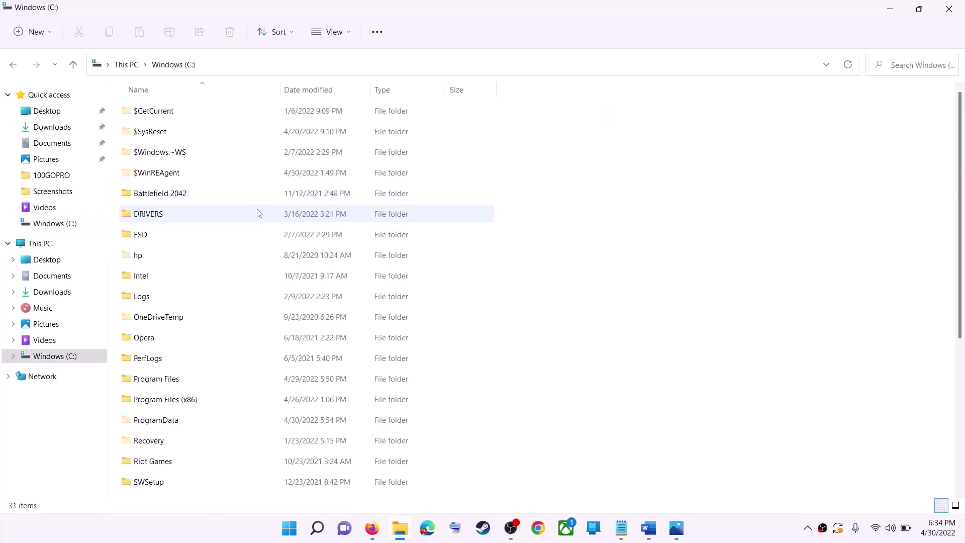
pyautogui.scroll(-4, 230, 377)
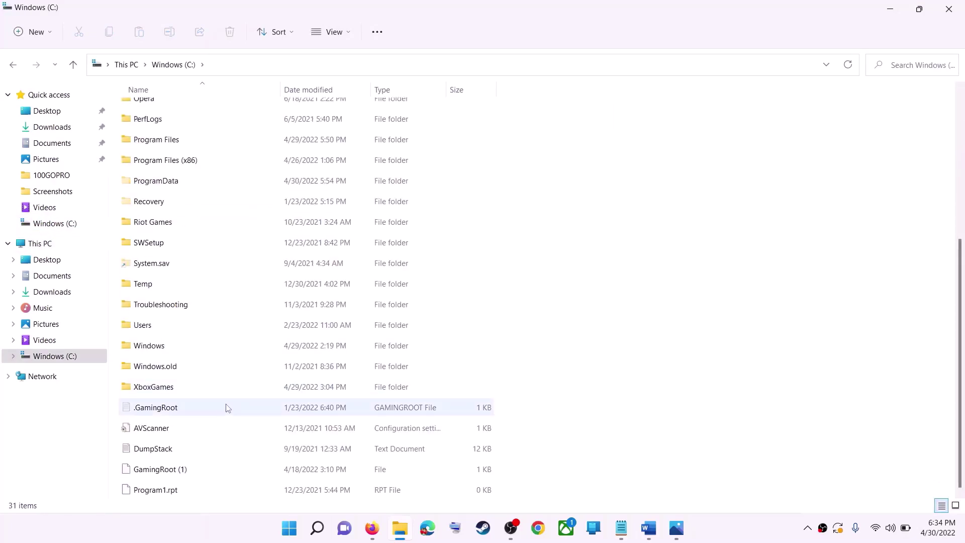
pyautogui.click(151, 329)
pyautogui.doubleClick(166, 325)
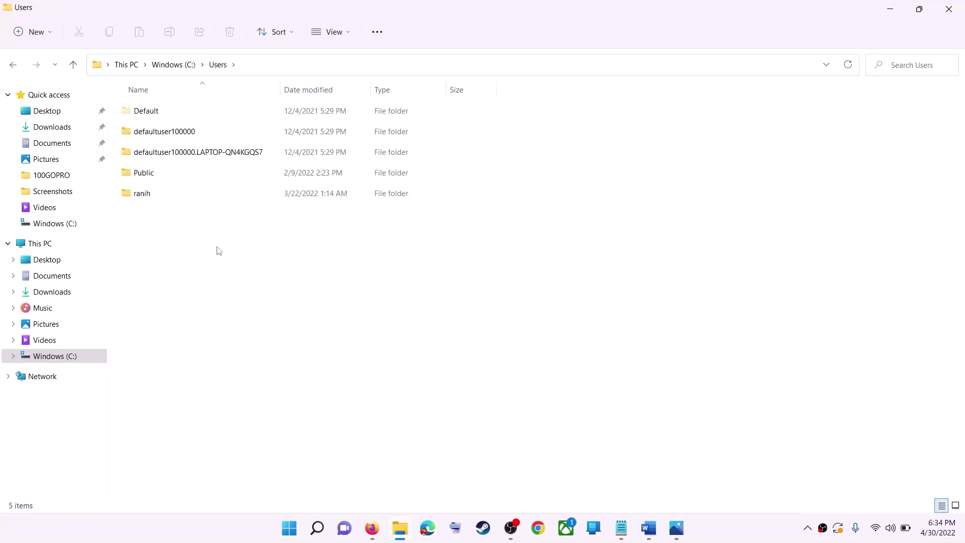
pyautogui.click(174, 197)
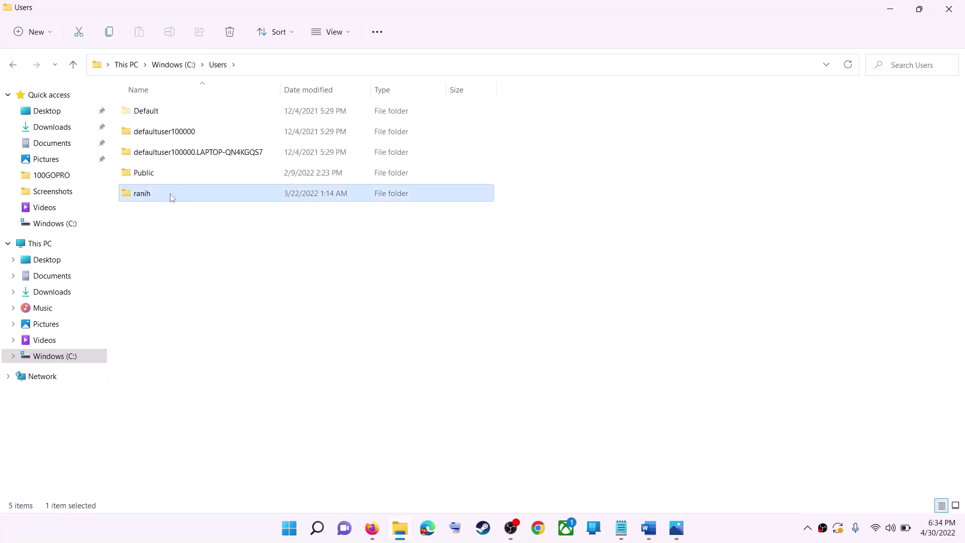
pyautogui.doubleClick(171, 198)
# Turn on Show > Hidden items and open the AppData folder.
pyautogui.click(133, 240)
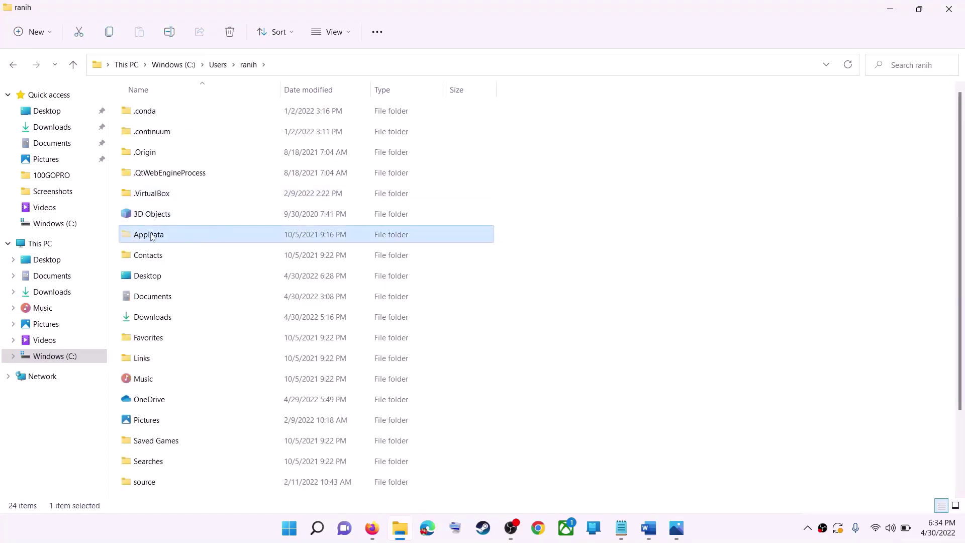
pyautogui.click(350, 38)
pyautogui.moveTo(331, 249)
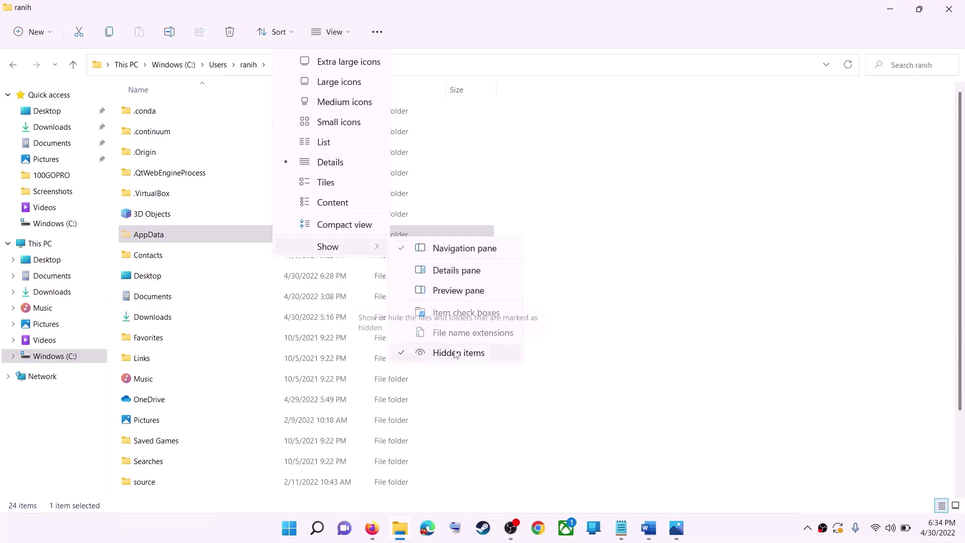
pyautogui.click(154, 240)
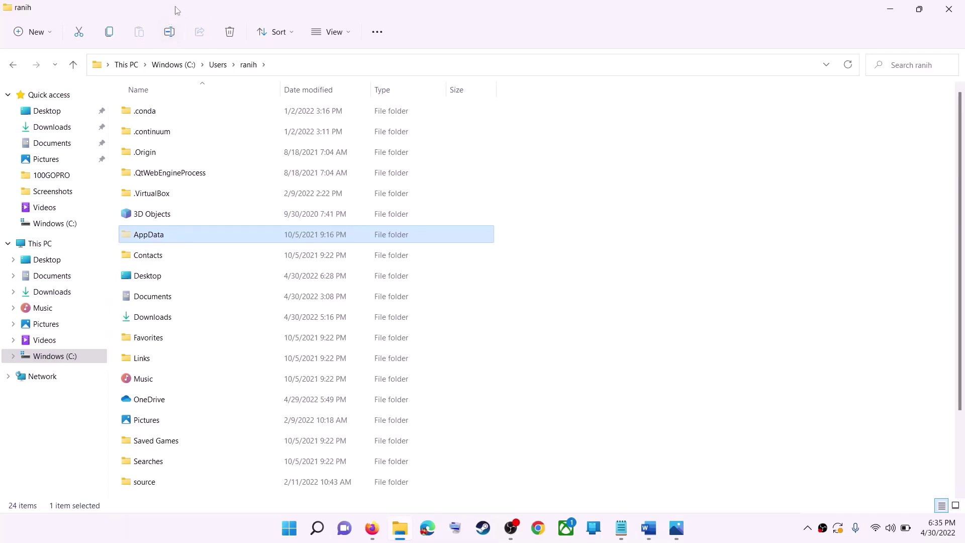
pyautogui.doubleClick(179, 235)
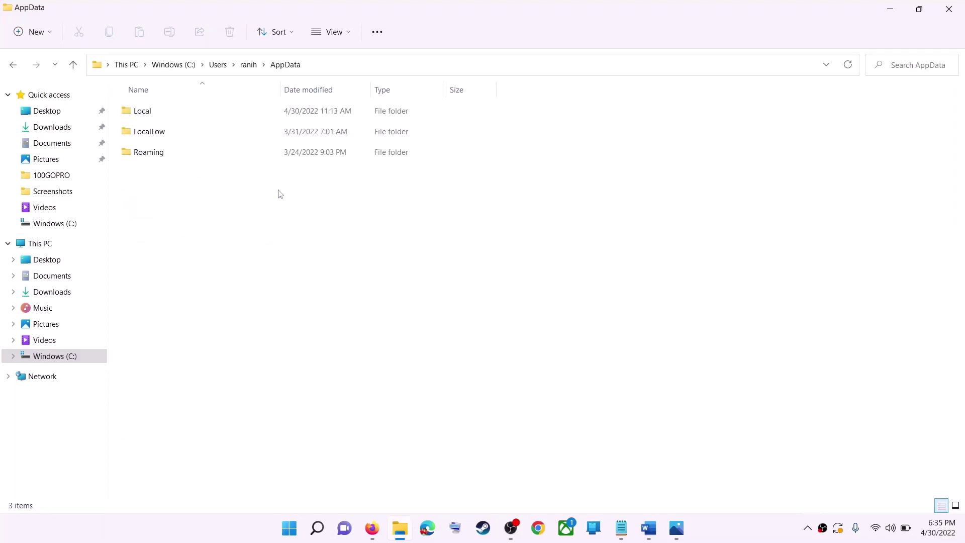
# Open Local > Packages and scroll through the package folders.
pyautogui.doubleClick(177, 115)
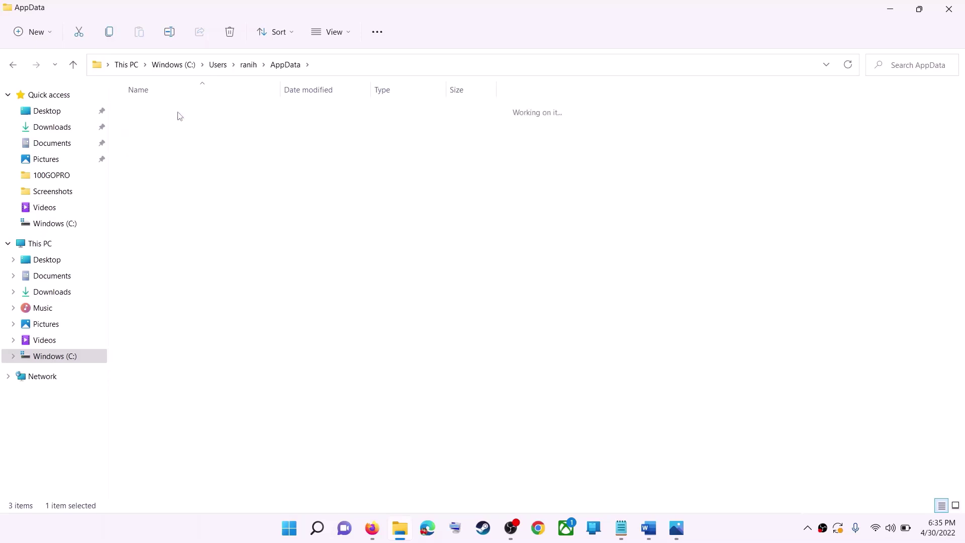
pyautogui.press('p')
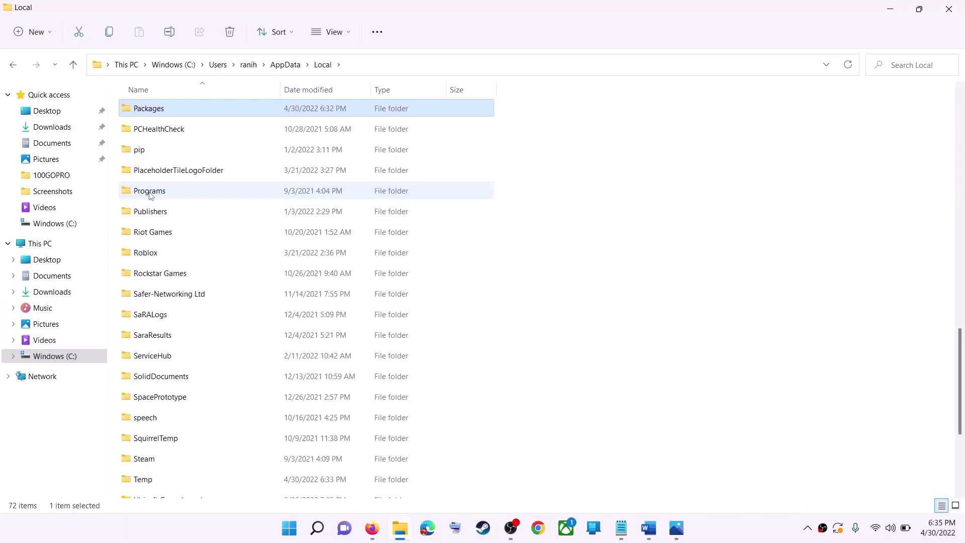
pyautogui.click(229, 113)
pyautogui.doubleClick(226, 113)
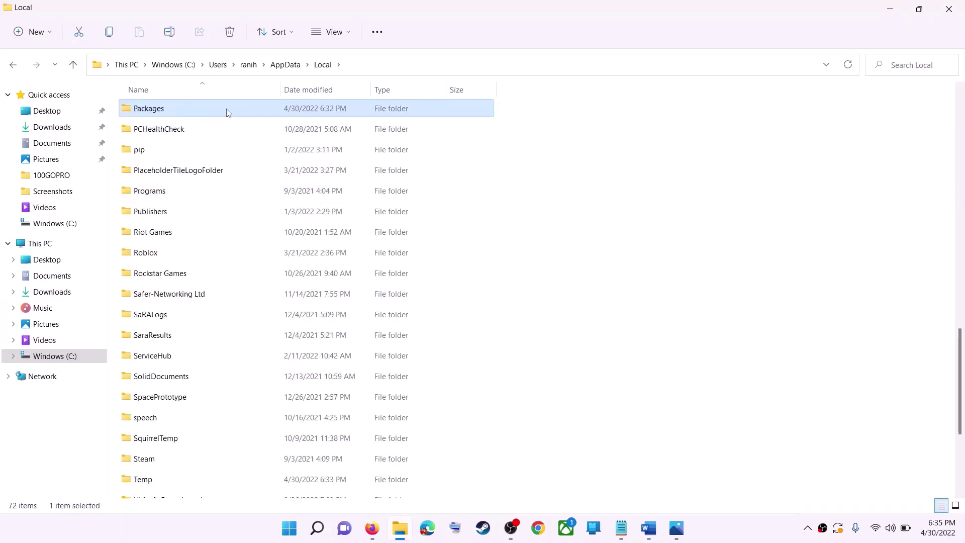
pyautogui.scroll(-15, 283, 304)
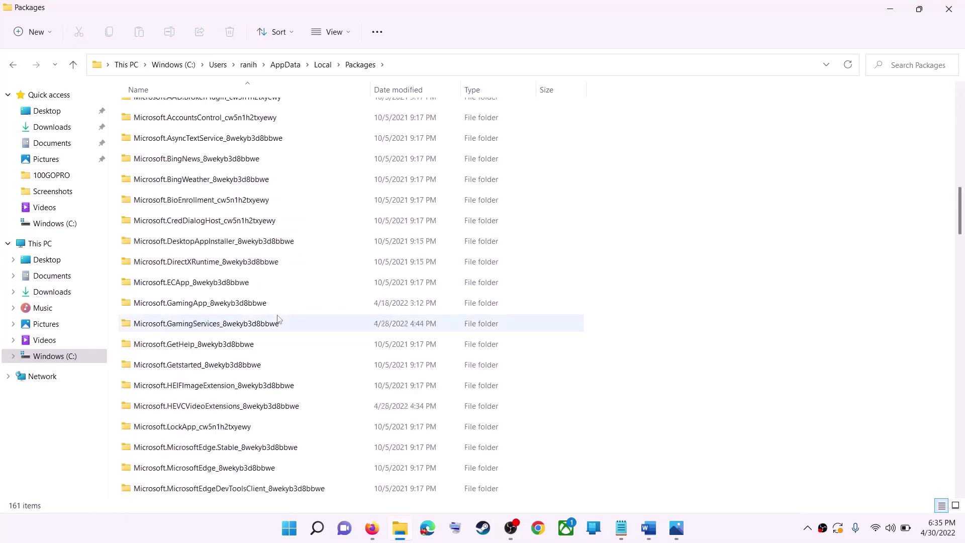
pyautogui.hotkey('alt', 'Tab')
pyautogui.hotkey('alt', 'Tab')
pyautogui.scroll(-12, 261, 344)
pyautogui.scroll(-3, 261, 344)
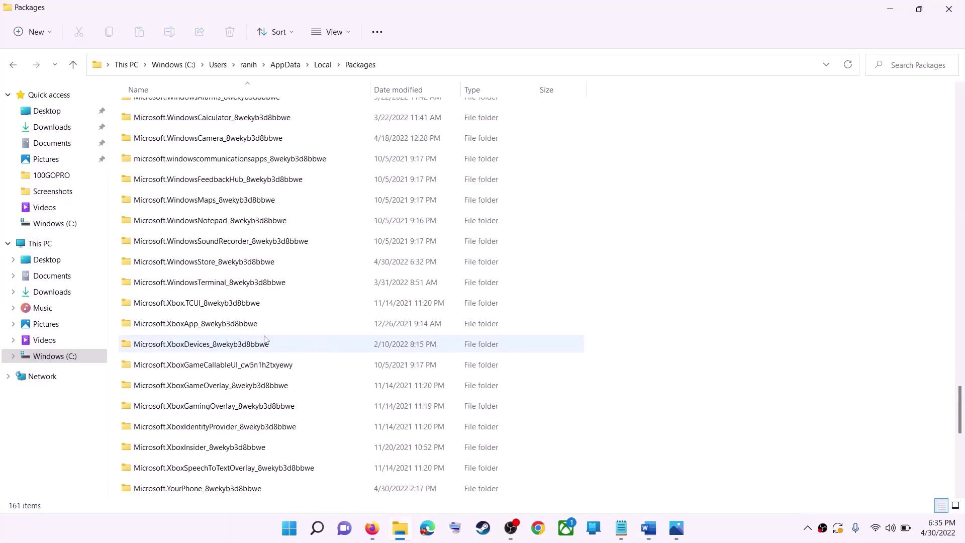
# Open Microsoft.WindowsStore_8wekyb3d8bbwe and delete its LocalCache folder, then show the Start power options.
pyautogui.click(210, 267)
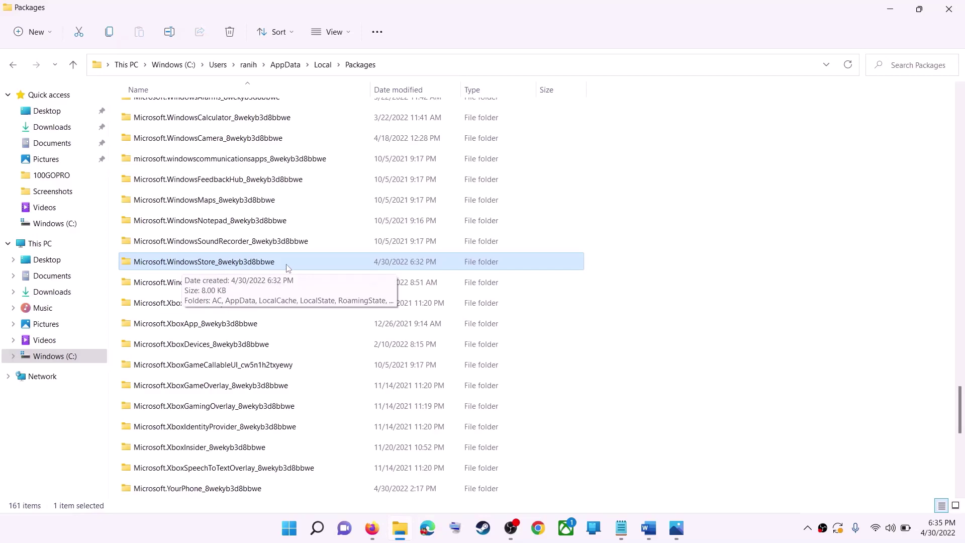
pyautogui.click(177, 263)
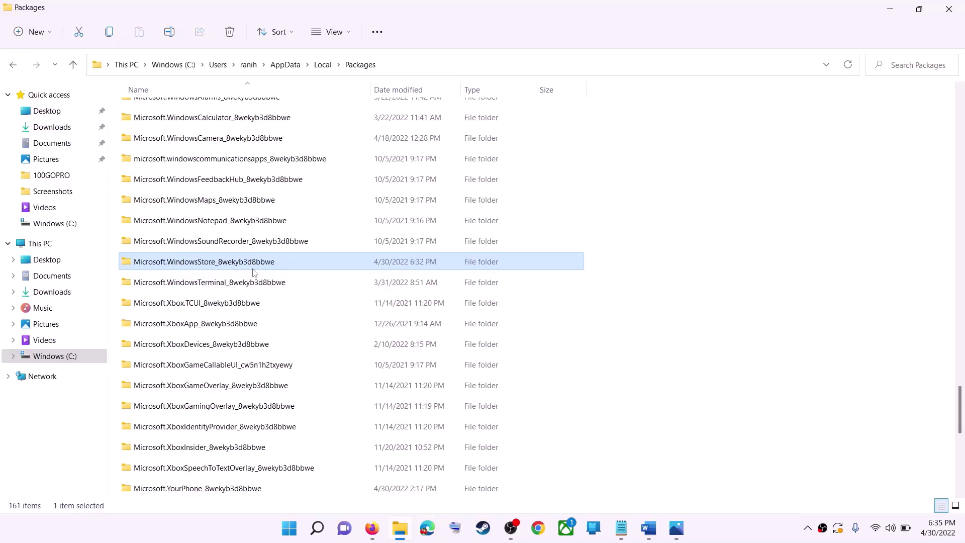
pyautogui.click(301, 262)
pyautogui.press('Return')
pyautogui.doubleClick(301, 262)
pyautogui.click(211, 157)
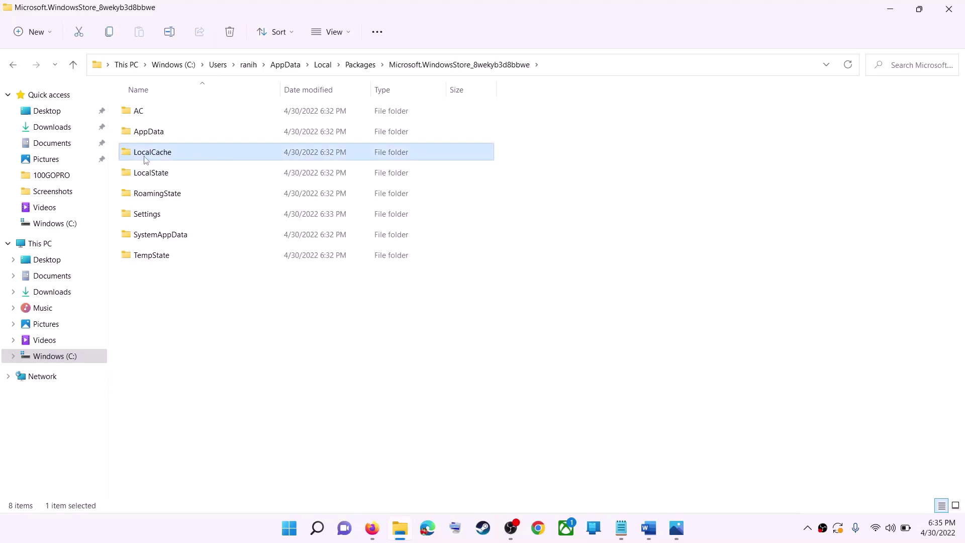
pyautogui.rightClick(186, 158)
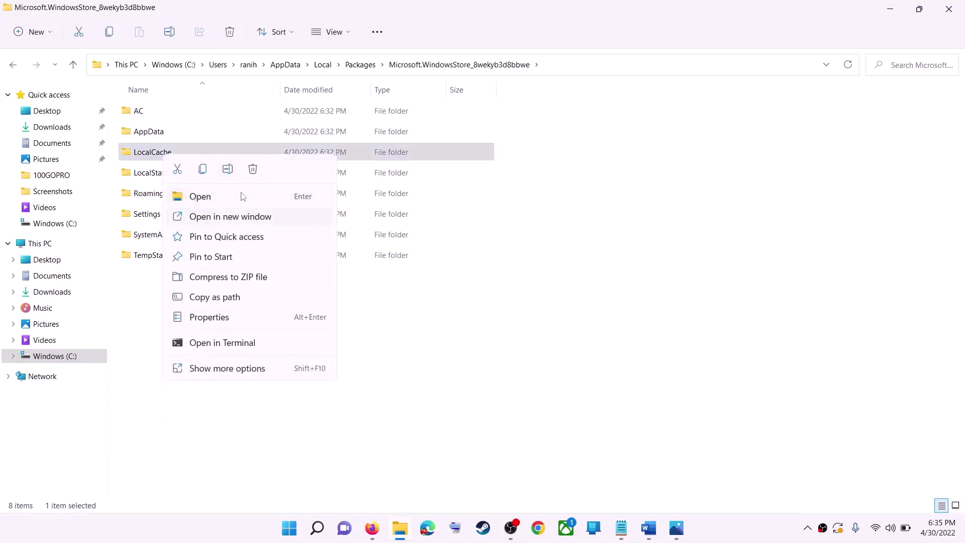
pyautogui.click(249, 173)
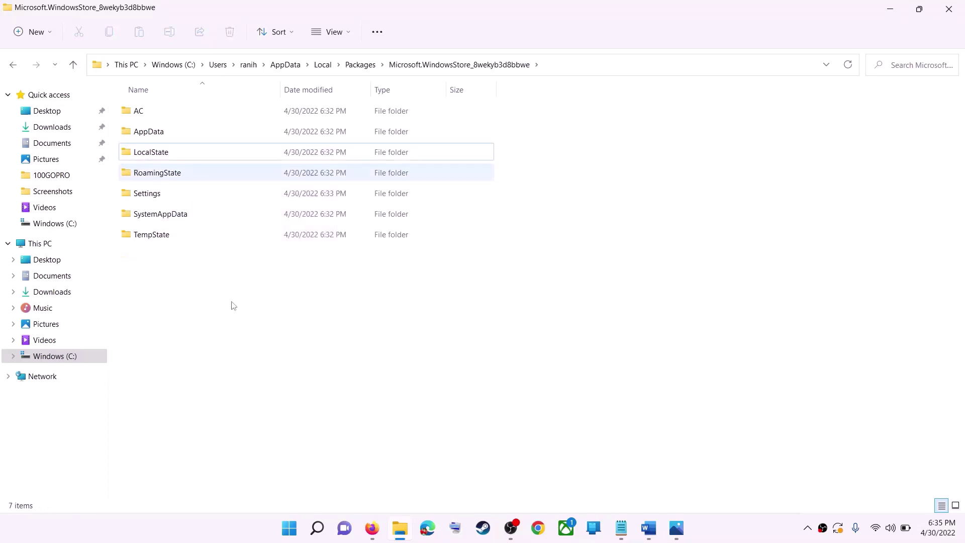
pyautogui.click(291, 529)
pyautogui.click(638, 485)
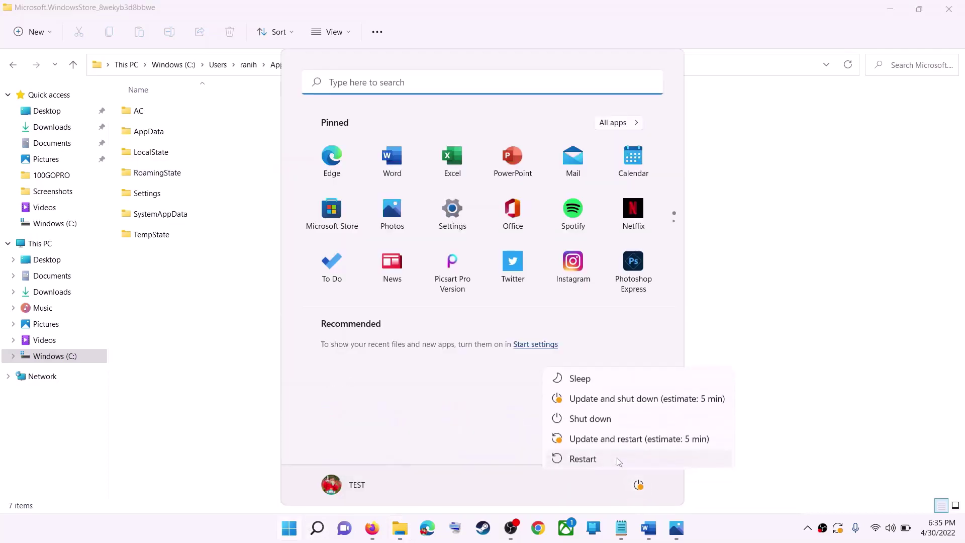
# Dismiss the power options and highlight Step 6 in the Word guide.
pyautogui.press('Escape')
pyautogui.click(811, 264)
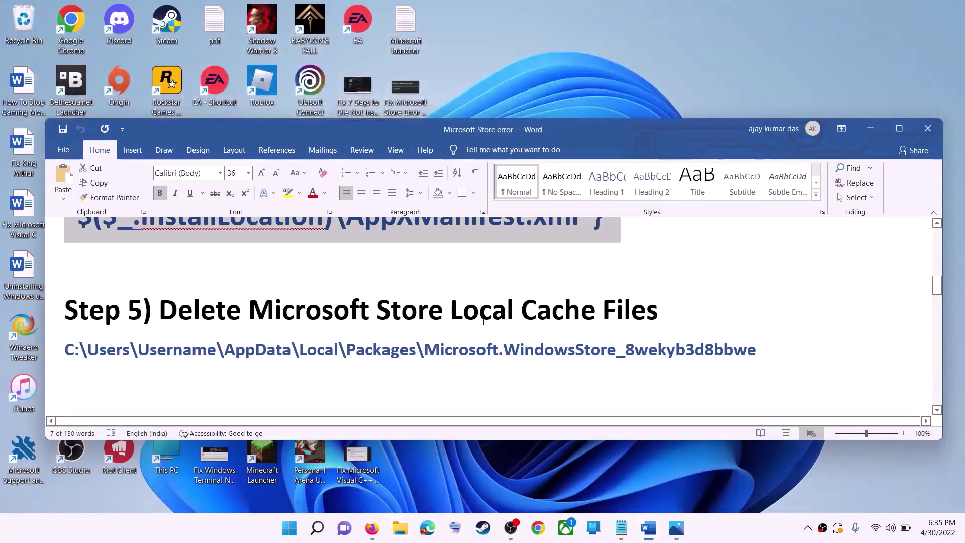
pyautogui.click(242, 311)
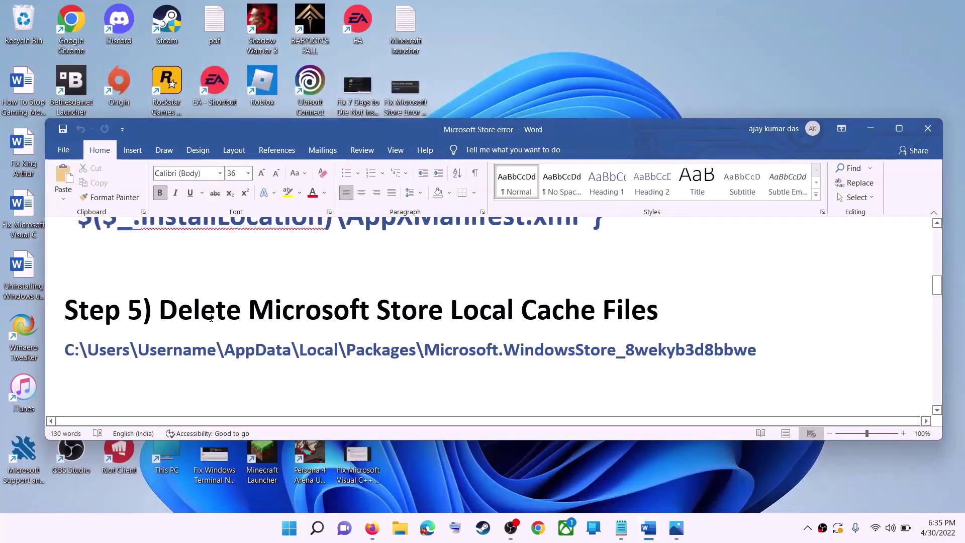
pyautogui.scroll(-3, 261, 317)
pyautogui.scroll(1, 262, 317)
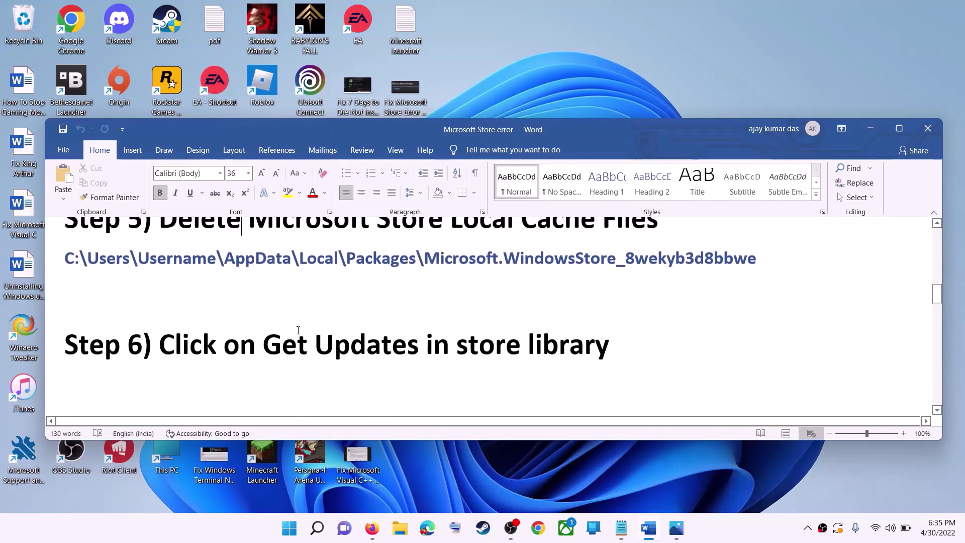
pyautogui.moveTo(264, 346); pyautogui.dragTo(634, 347)
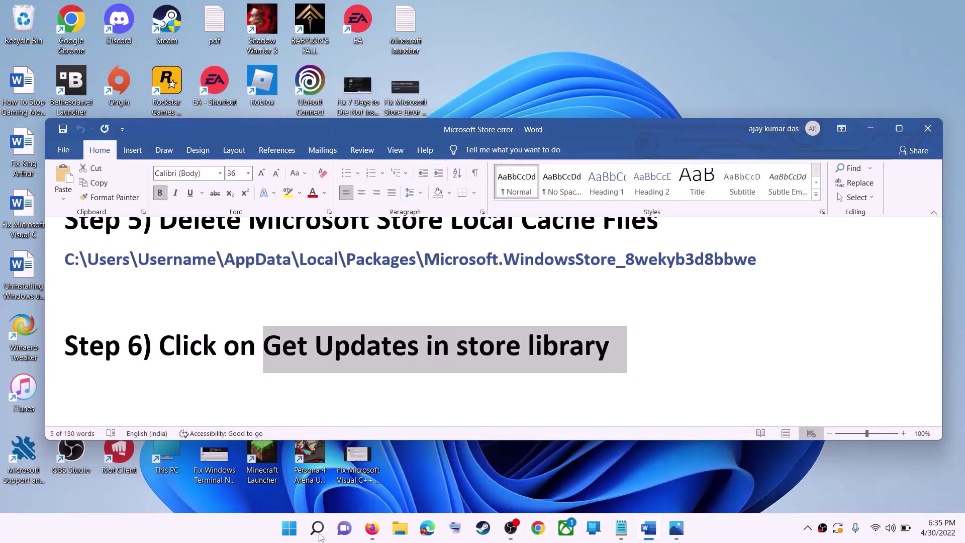
# Launch Microsoft Store from search, maximise it, and open the Library listing 3 updates.
pyautogui.click(291, 529)
pyautogui.write('store')
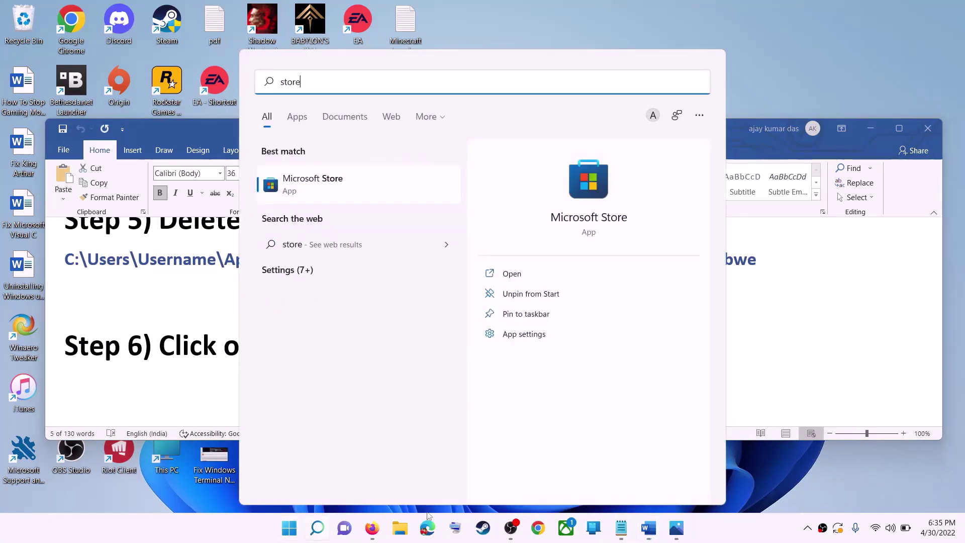
pyautogui.press('Return')
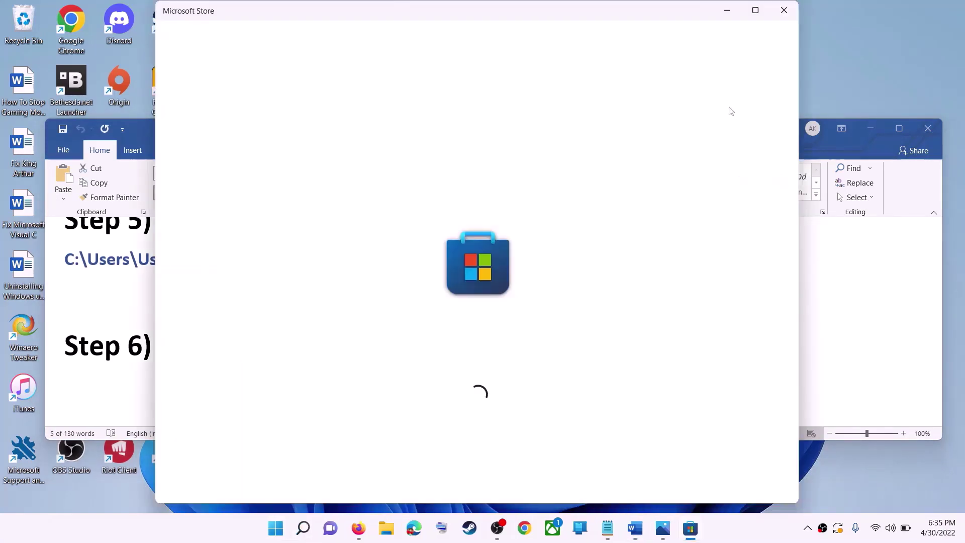
pyautogui.click(755, 10)
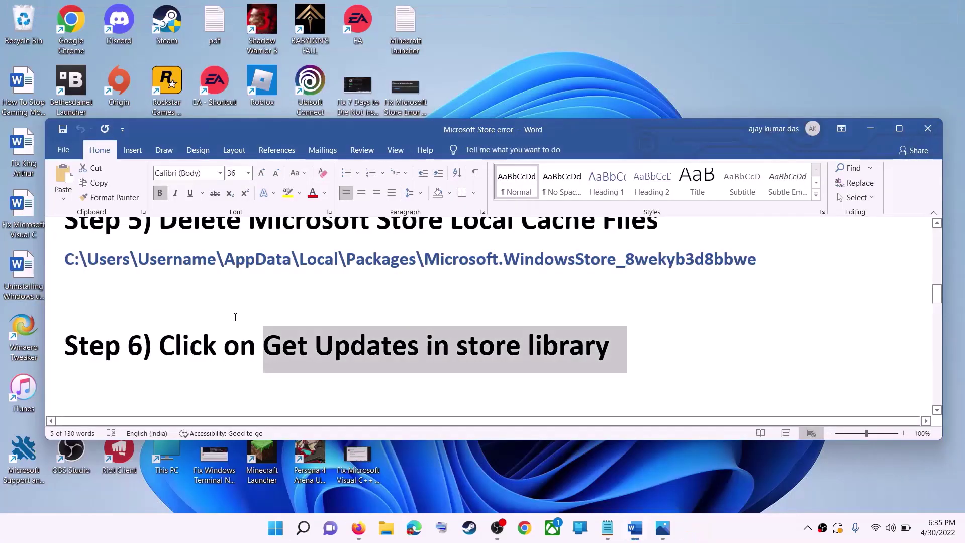
pyautogui.click(290, 528)
pyautogui.write('store')
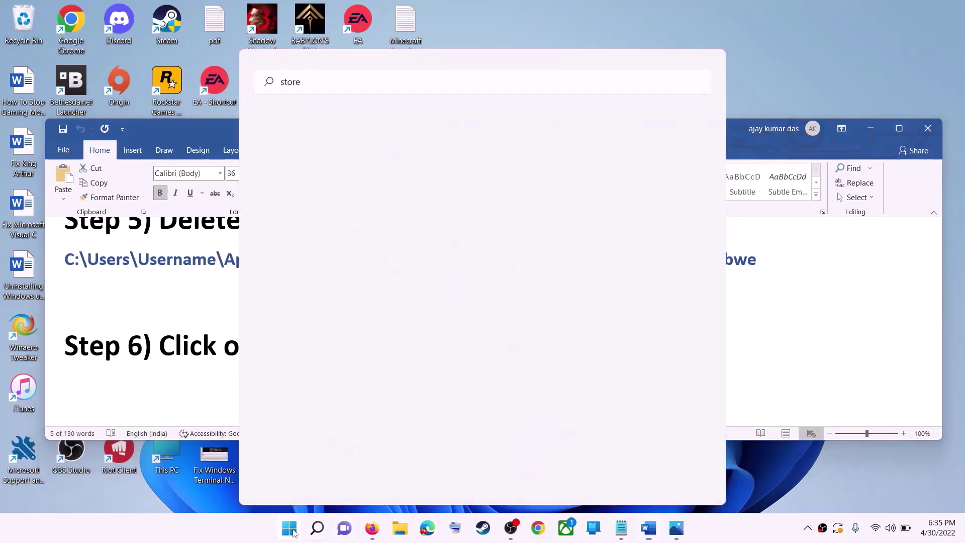
pyautogui.press('Return')
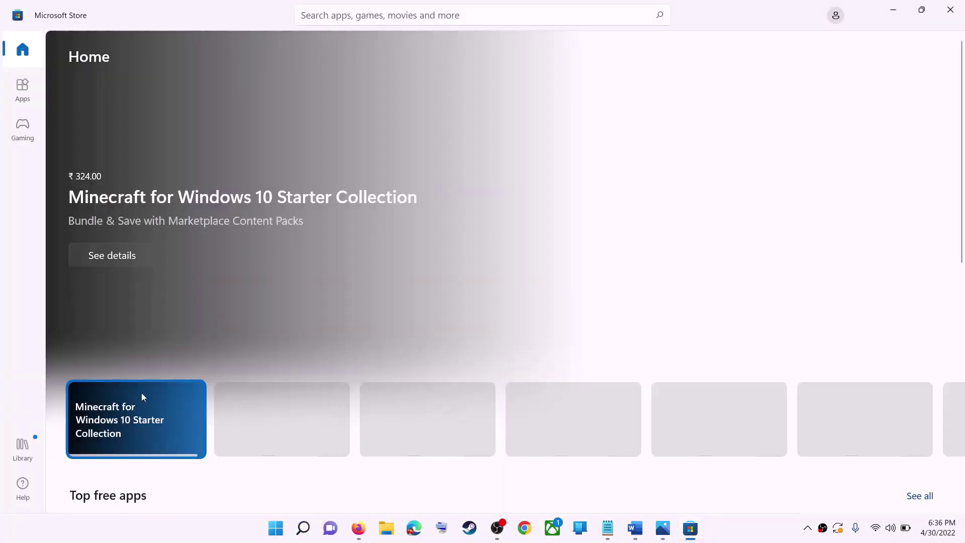
pyautogui.click(22, 447)
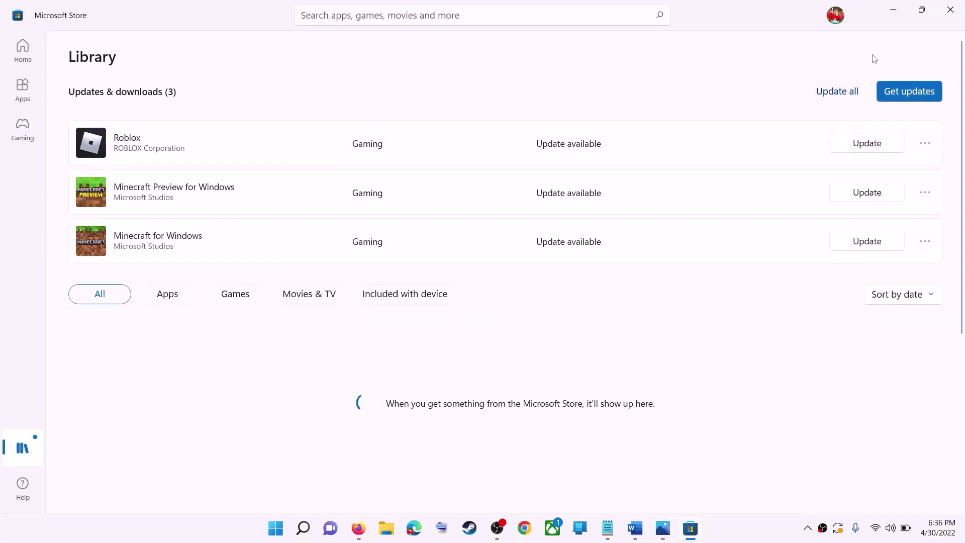
# Minimise the Store, highlight Step 6, and scroll the guide to Step 7.
pyautogui.click(896, 17)
pyautogui.moveTo(232, 347); pyautogui.dragTo(583, 350)
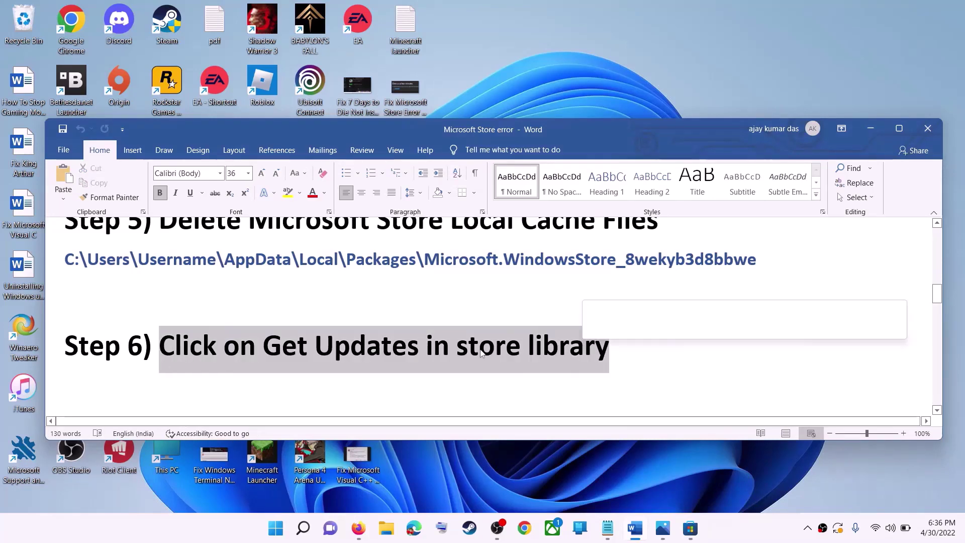
pyautogui.scroll(-6, 297, 349)
pyautogui.moveTo(170, 290); pyautogui.dragTo(394, 282)
pyautogui.scroll(-1, 352, 351)
# Search 'services' from Start and open the Services app.
pyautogui.click(280, 534)
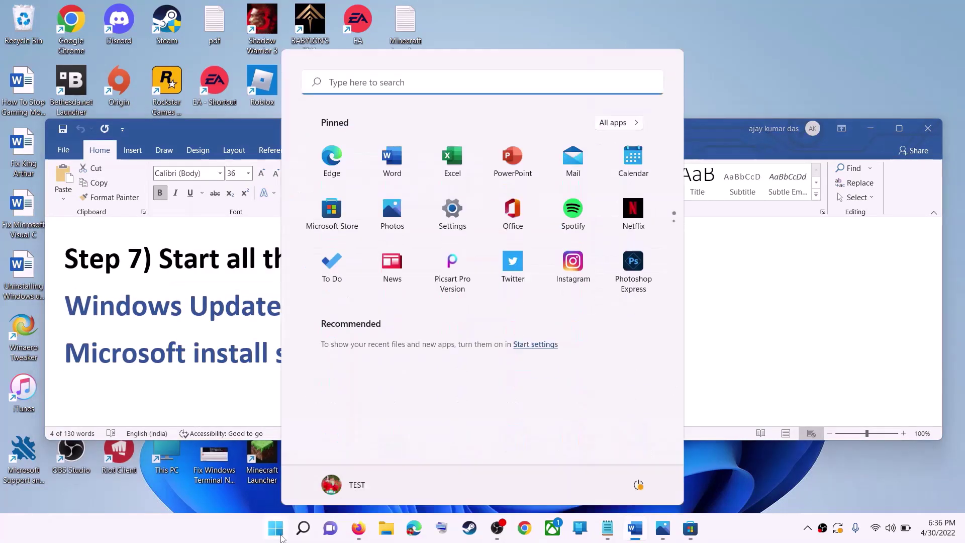
pyautogui.write('services')
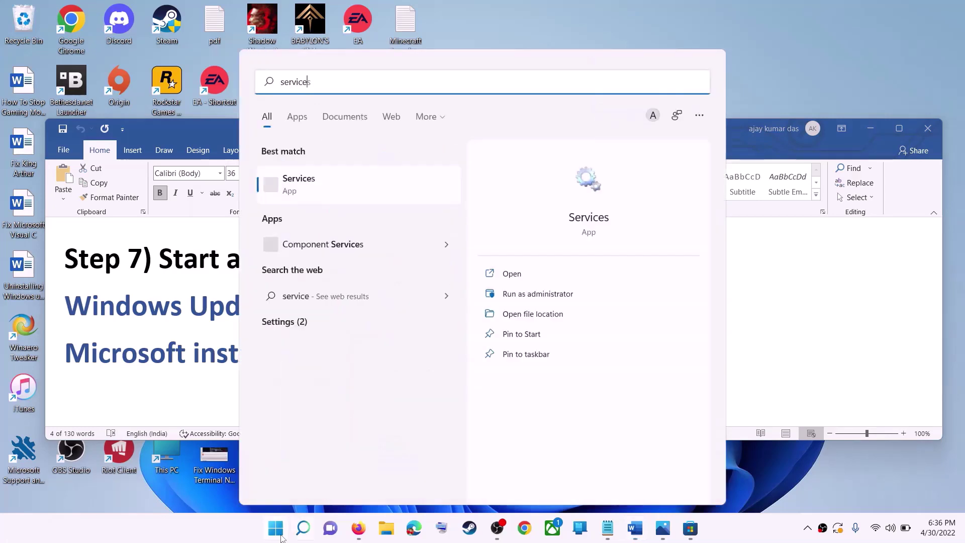
pyautogui.click(332, 187)
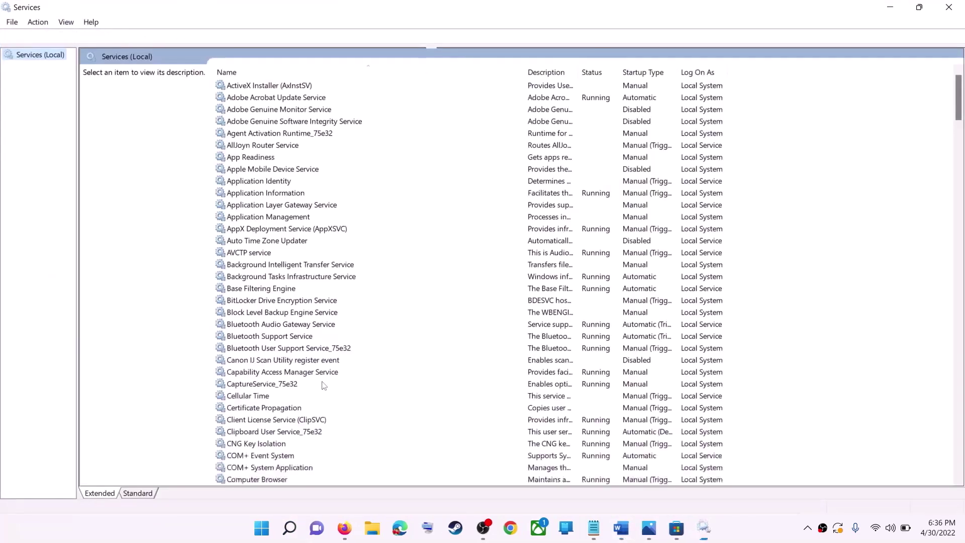
# Set the Windows Update service to Automatic startup and restart it.
pyautogui.click(316, 384)
pyautogui.press('w')
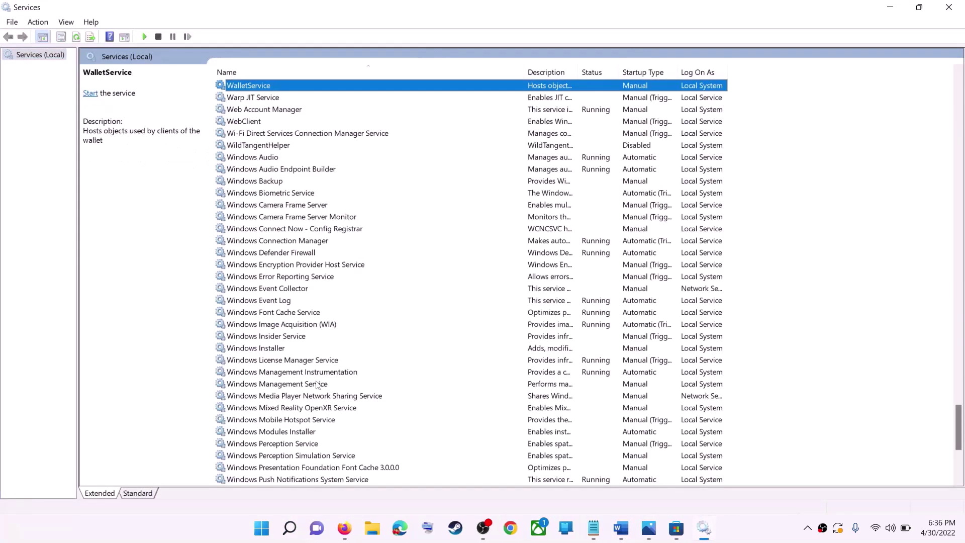
pyautogui.scroll(-8, 330, 387)
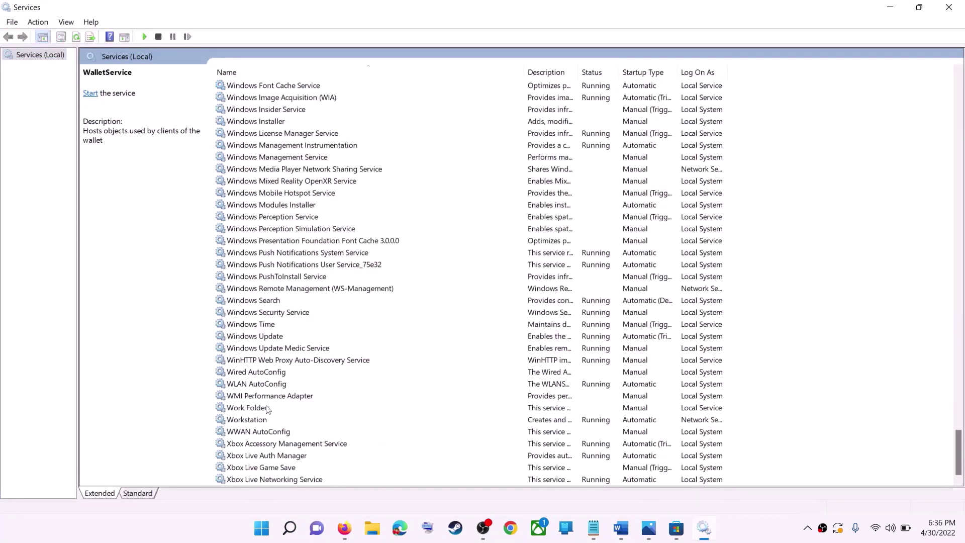
pyautogui.click(309, 337)
pyautogui.doubleClick(326, 341)
pyautogui.click(508, 249)
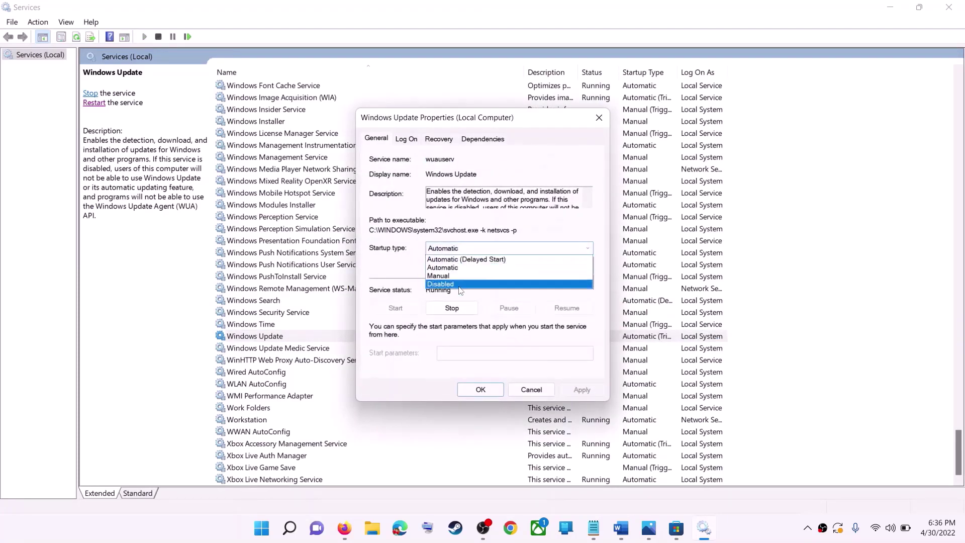
pyautogui.click(454, 268)
pyautogui.click(586, 390)
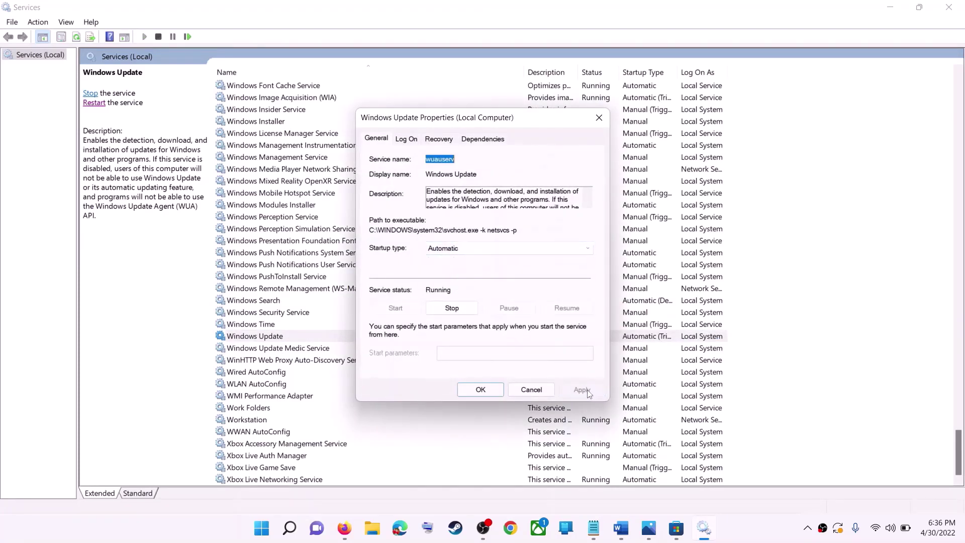
pyautogui.click(483, 390)
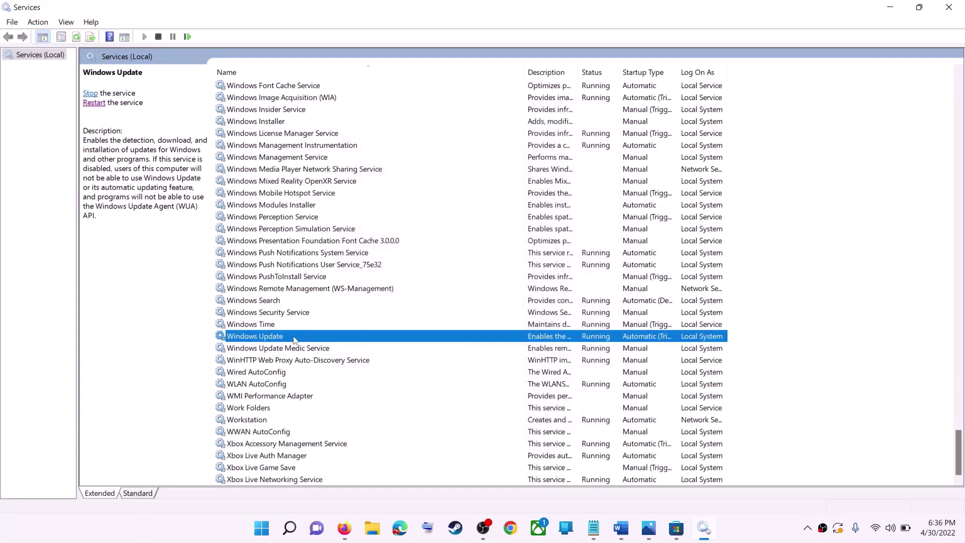
pyautogui.click(94, 104)
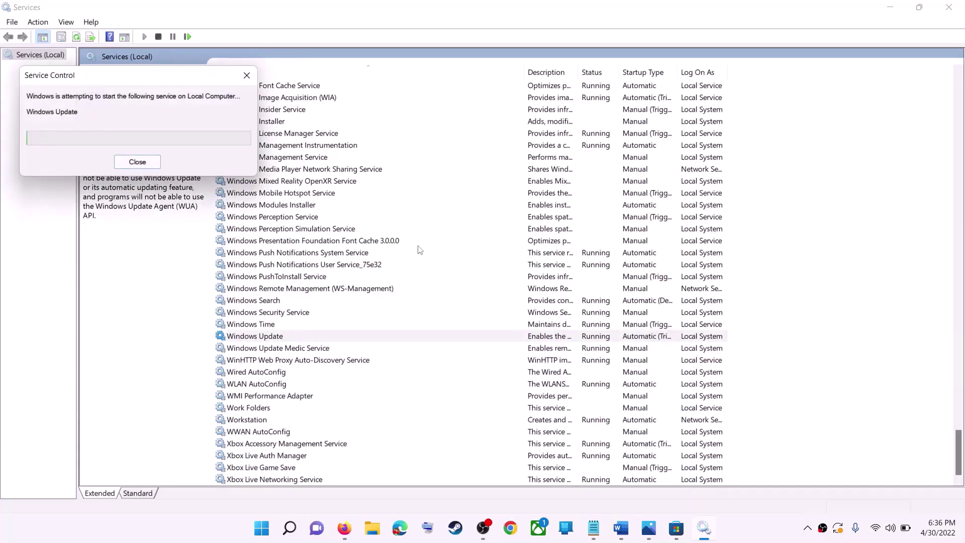
# Set Microsoft Store Install Service to Automatic startup and restart it.
pyautogui.click(309, 254)
pyautogui.press('m')
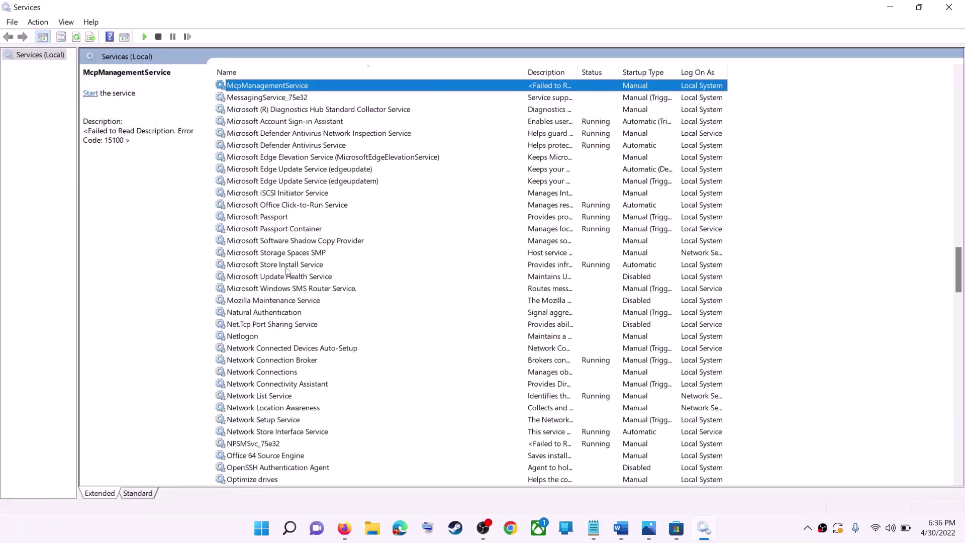
pyautogui.click(291, 266)
pyautogui.doubleClick(446, 270)
pyautogui.click(509, 249)
pyautogui.click(503, 267)
pyautogui.press('Tab')
pyautogui.press('Tab')
pyautogui.press('Tab')
pyautogui.press('Tab')
pyautogui.press('Tab')
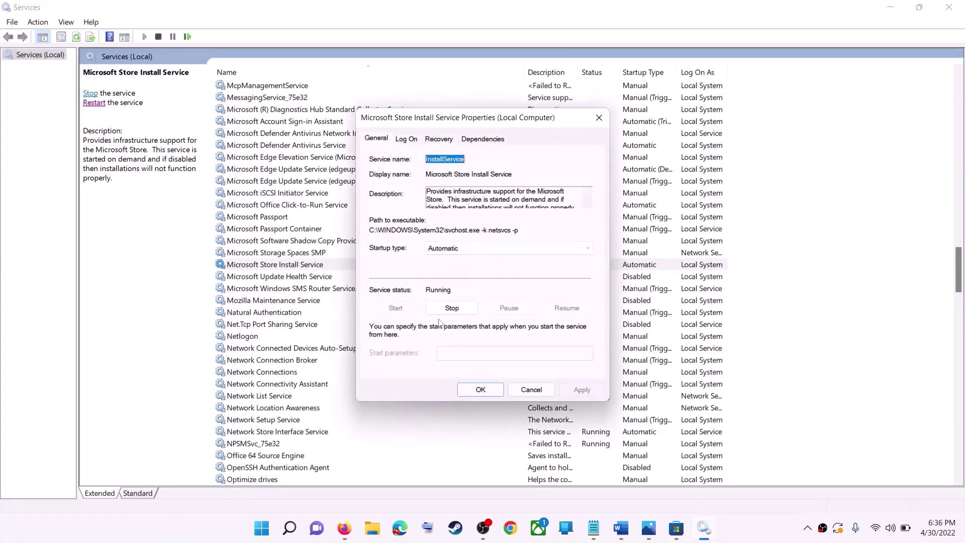
pyautogui.click(473, 388)
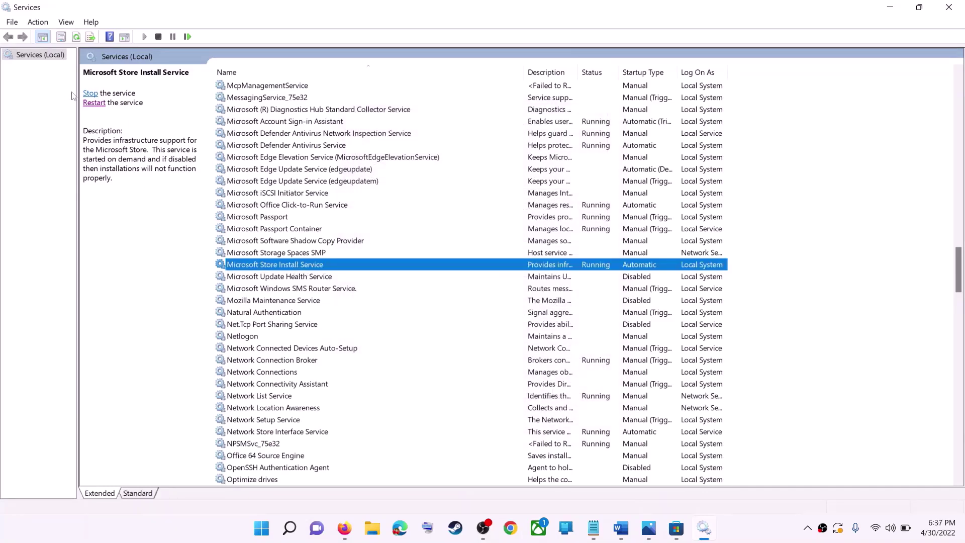
pyautogui.click(90, 103)
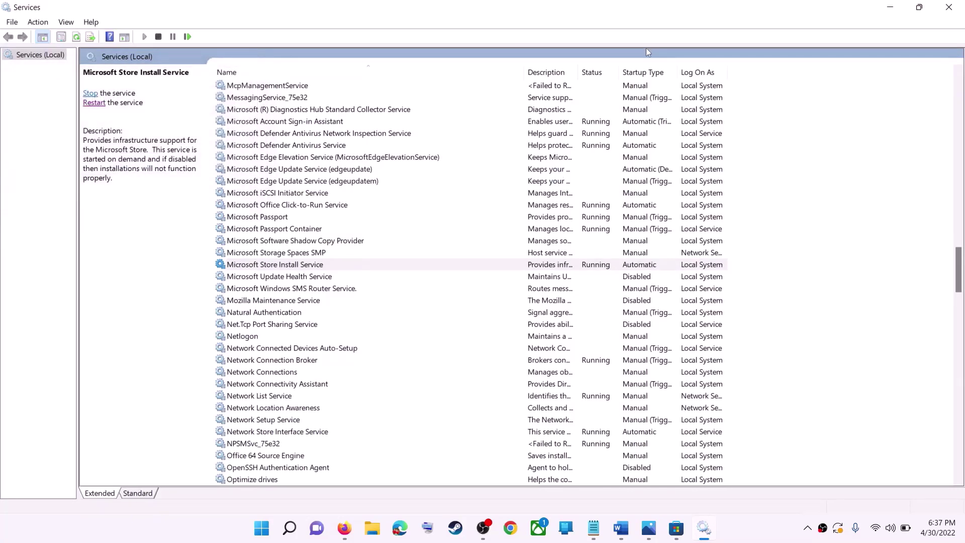
# Close Services and check Windows Update in Settings, where the 2022-04 cumulative update awaits restart.
pyautogui.click(949, 7)
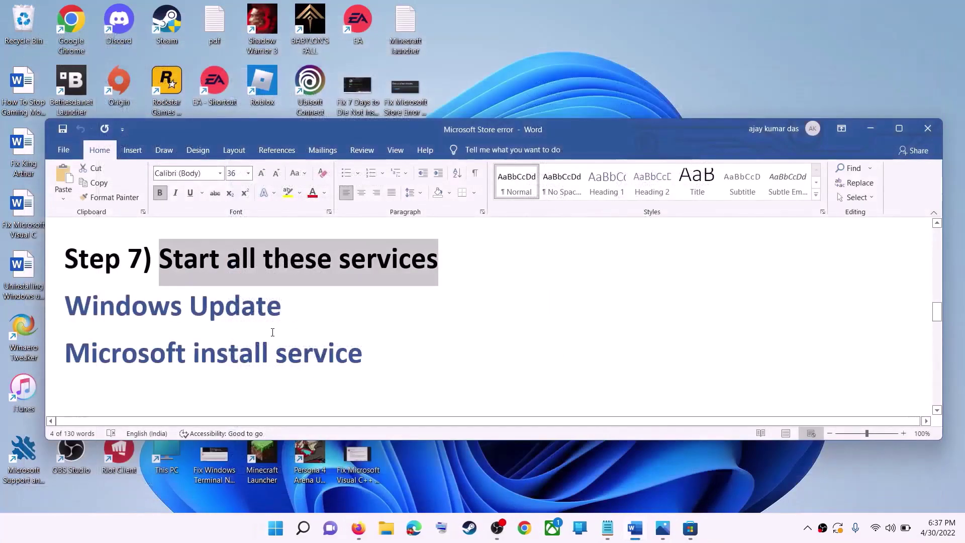
pyautogui.scroll(-1, 273, 332)
pyautogui.scroll(-2, 276, 317)
pyautogui.scroll(1, 276, 317)
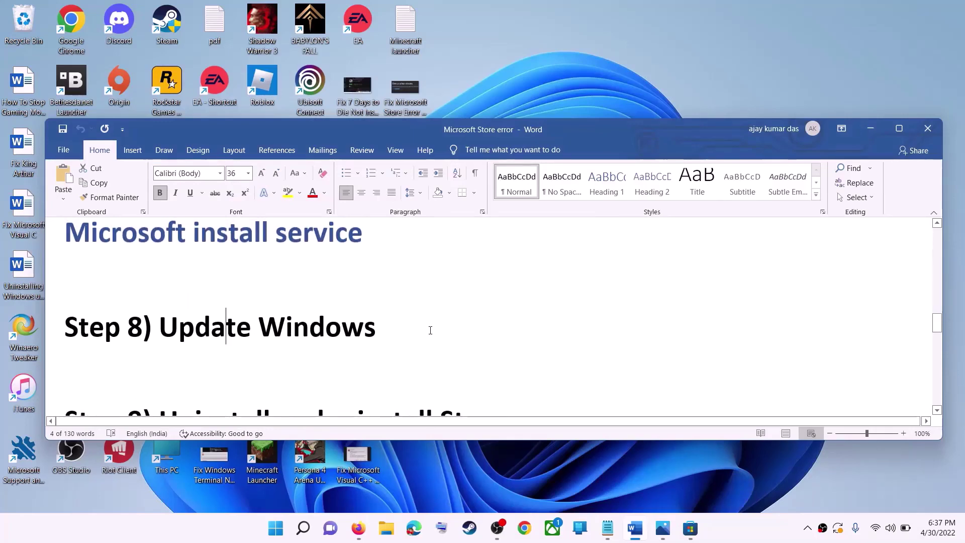
pyautogui.click(275, 528)
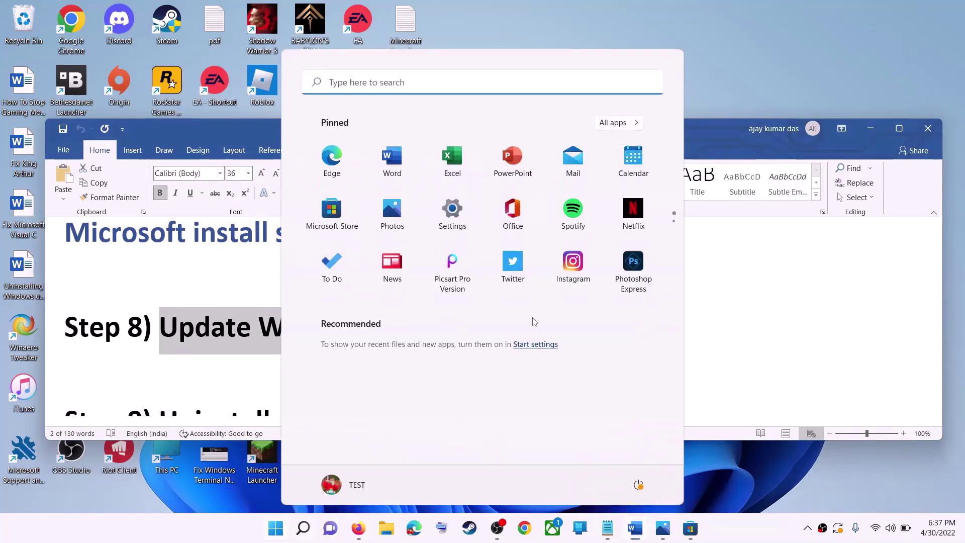
pyautogui.click(451, 215)
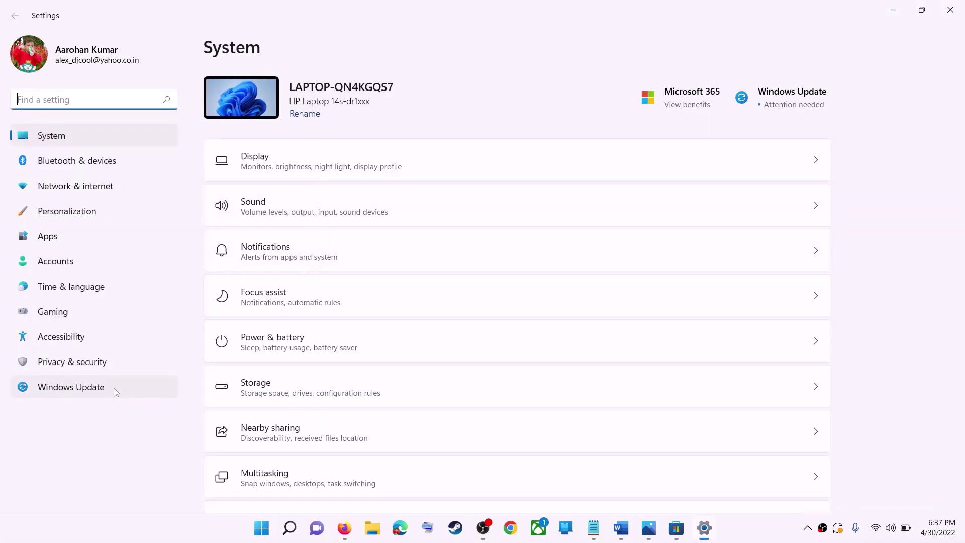
pyautogui.click(76, 391)
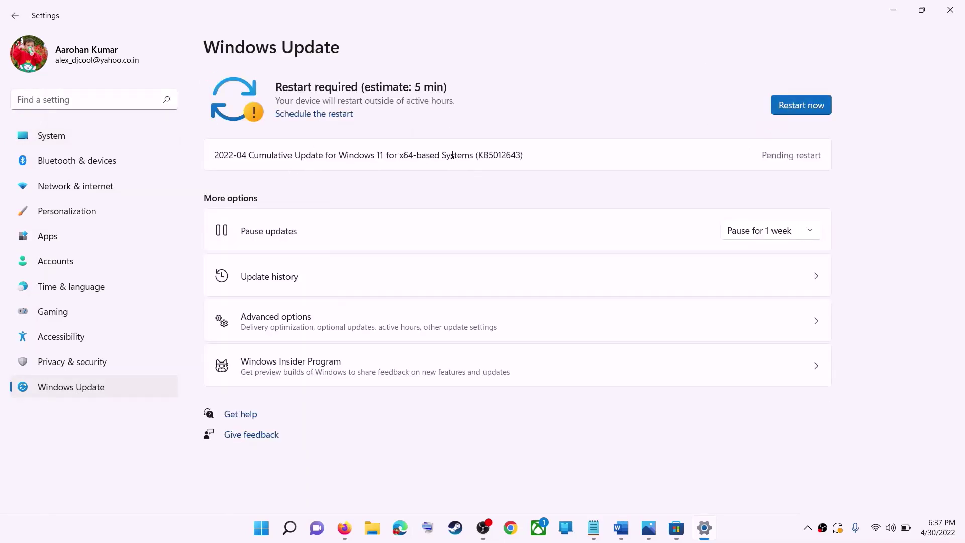
pyautogui.click(893, 11)
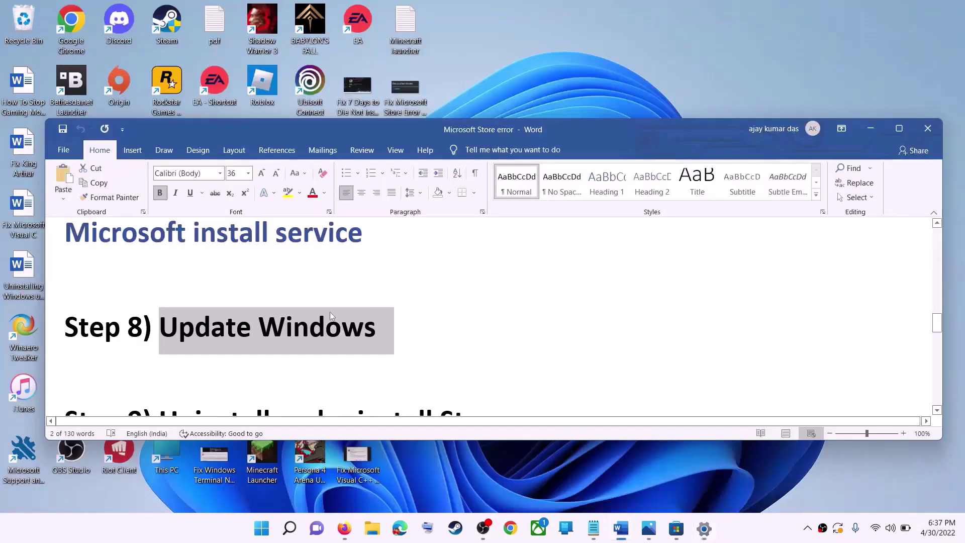
# Copy the Get-AppxPackage | Remove-AppxPackage command from the Word notes.
pyautogui.scroll(-4, 281, 337)
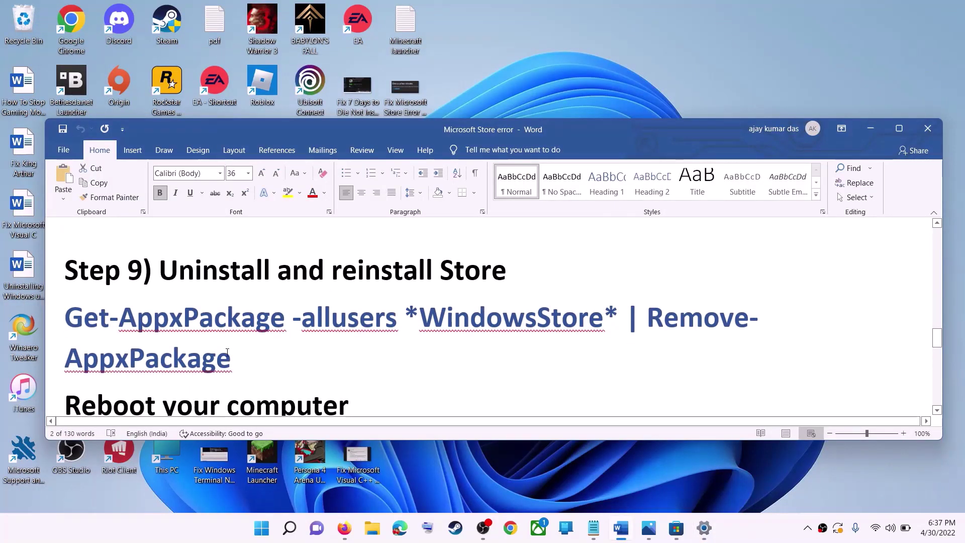
pyautogui.moveTo(255, 358); pyautogui.dragTo(65, 316)
pyautogui.hotkey('ctrl', 'c')
pyautogui.rightClick(145, 339)
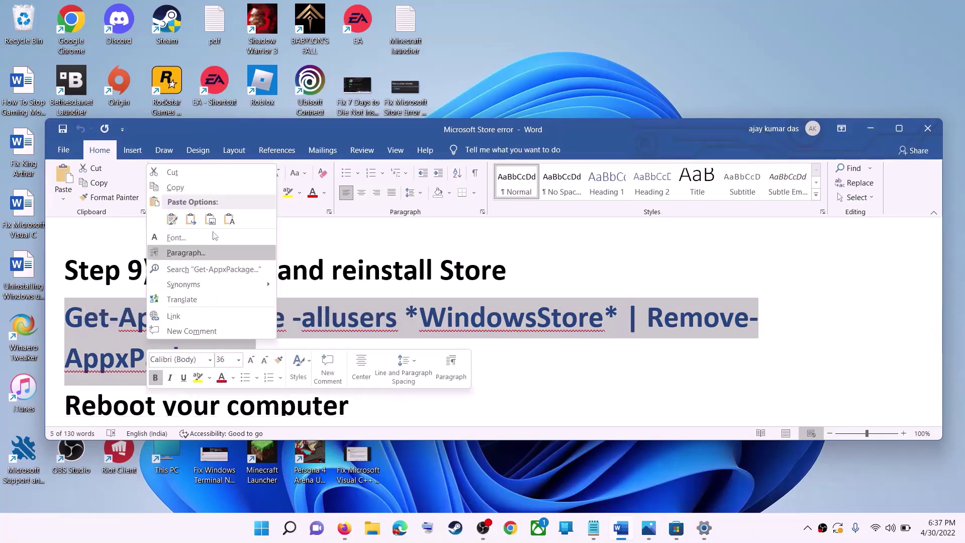
pyautogui.click(195, 188)
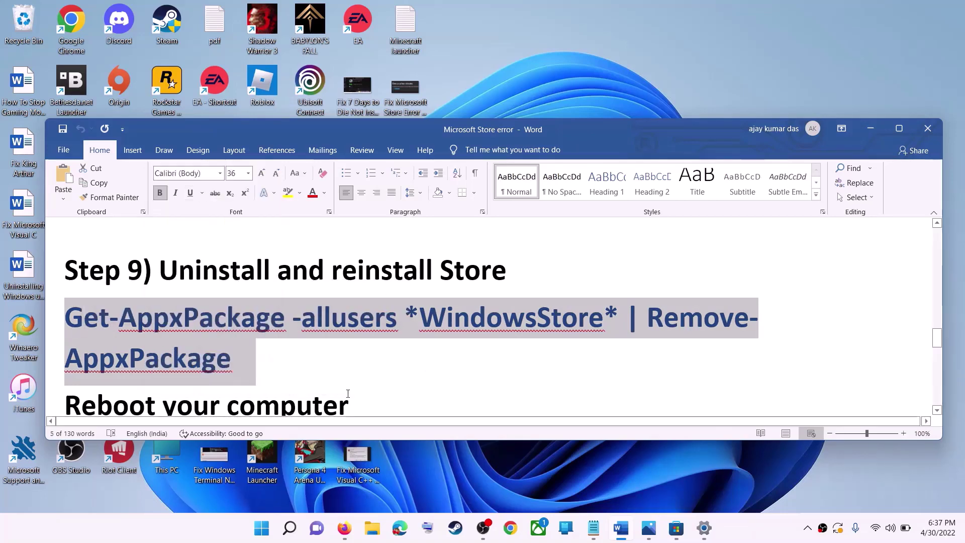
# Run the pasted removal command in an administrator PowerShell, then return to the notes.
pyautogui.click(266, 534)
pyautogui.write('powe')
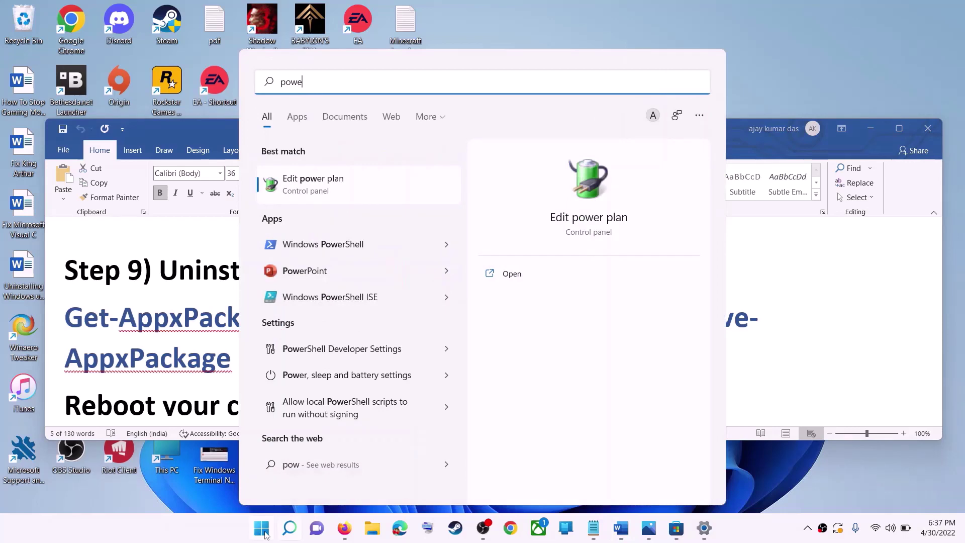
pyautogui.write('rshell')
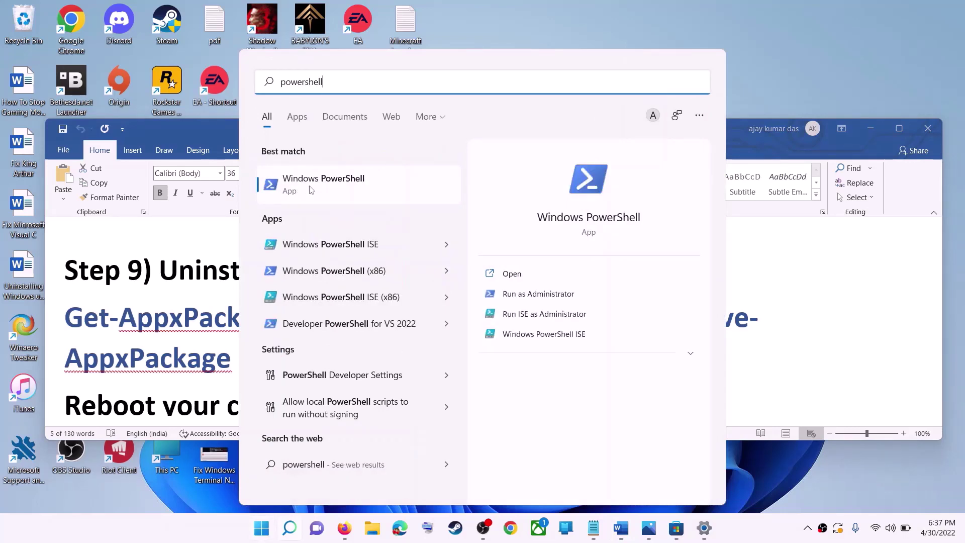
pyautogui.rightClick(312, 185)
pyautogui.click(391, 203)
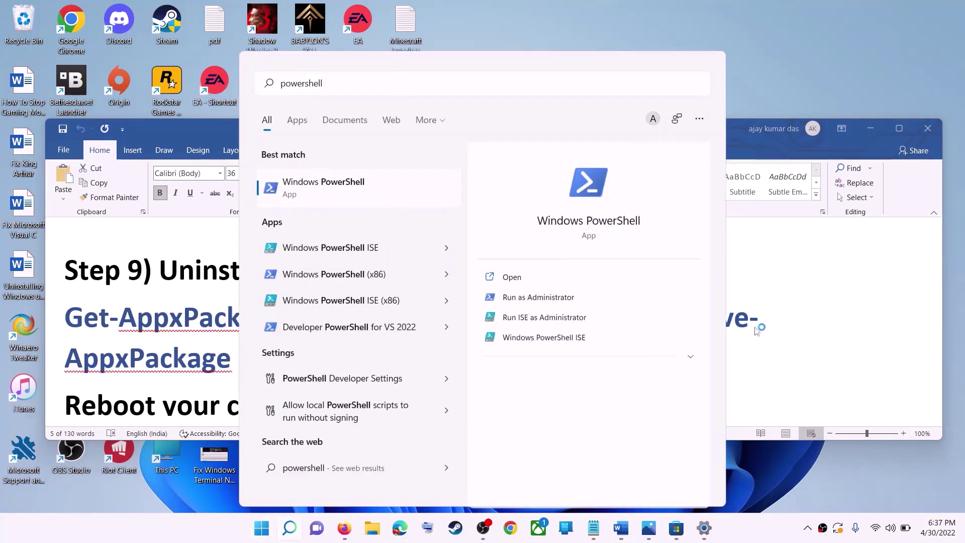
pyautogui.click(417, 359)
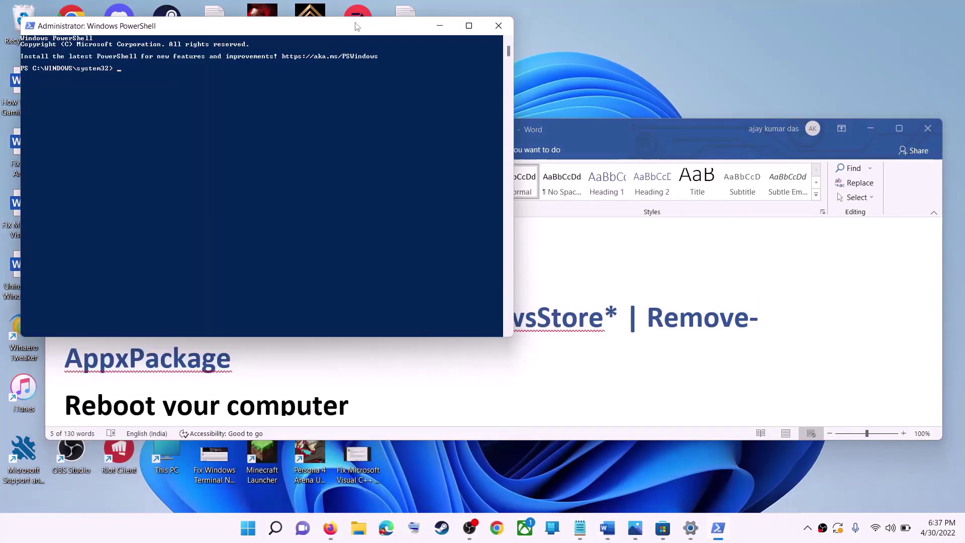
pyautogui.moveTo(354, 25); pyautogui.dragTo(492, 129)
pyautogui.hotkey('ctrl', 'v')
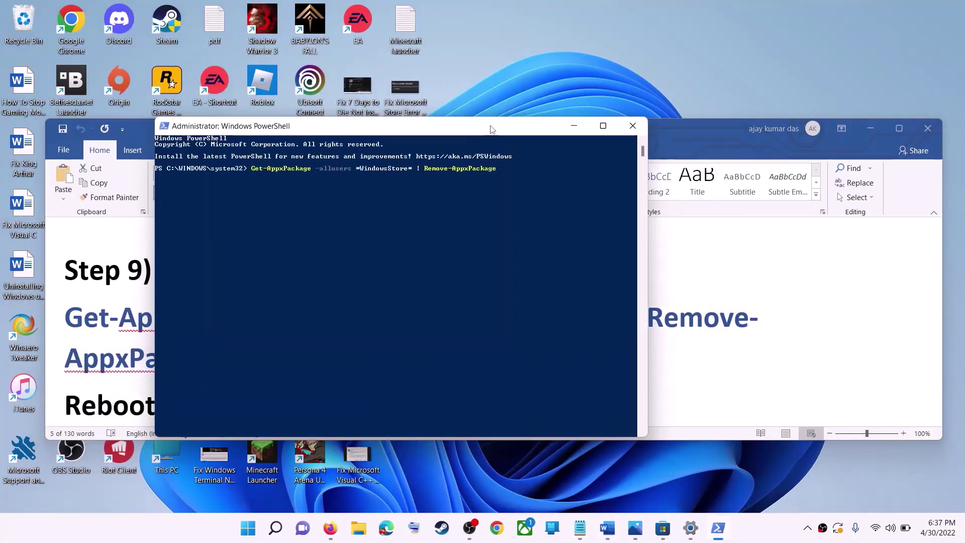
pyautogui.press('Return')
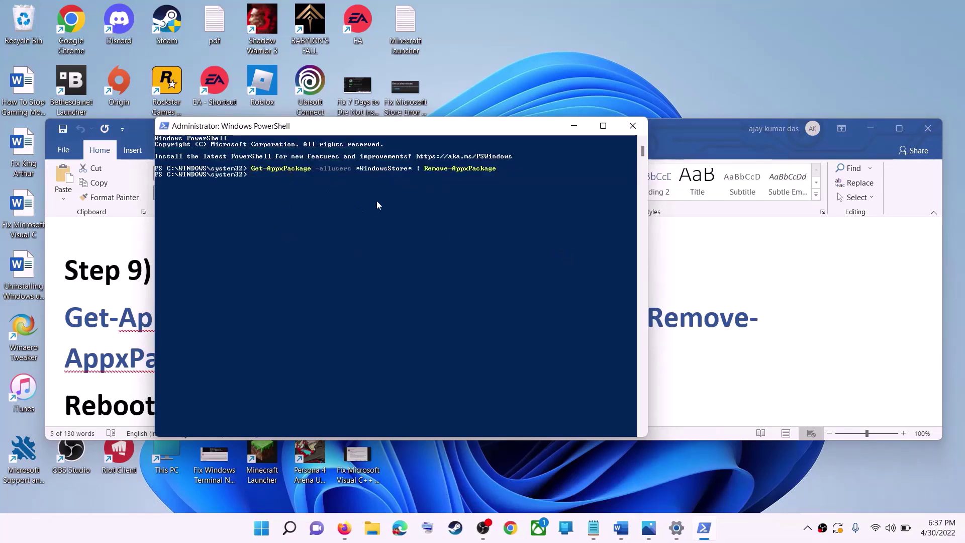
pyautogui.click(146, 332)
pyautogui.scroll(-1, 148, 342)
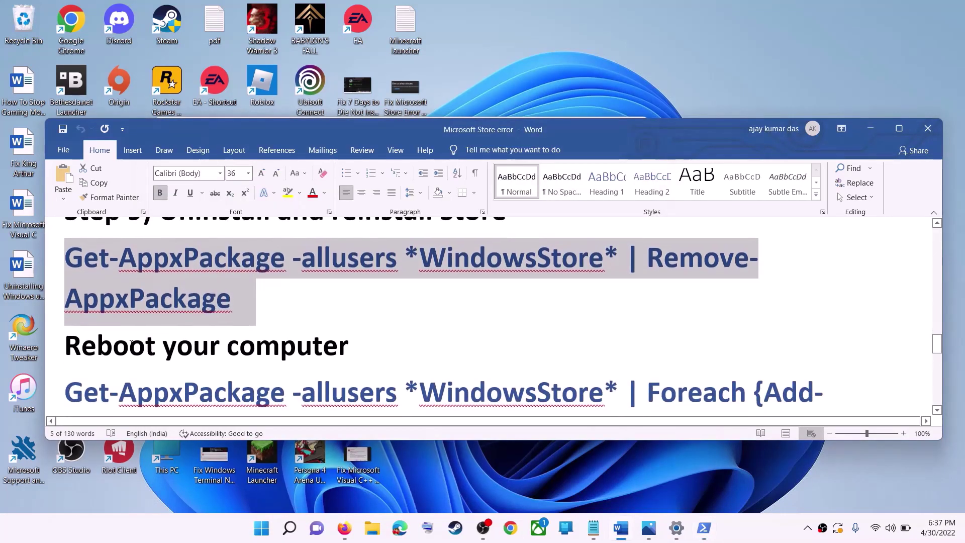
# Highlight the 'Reboot your computer' note and check the power options without restarting.
pyautogui.moveTo(152, 352); pyautogui.dragTo(442, 334)
pyautogui.press('super')
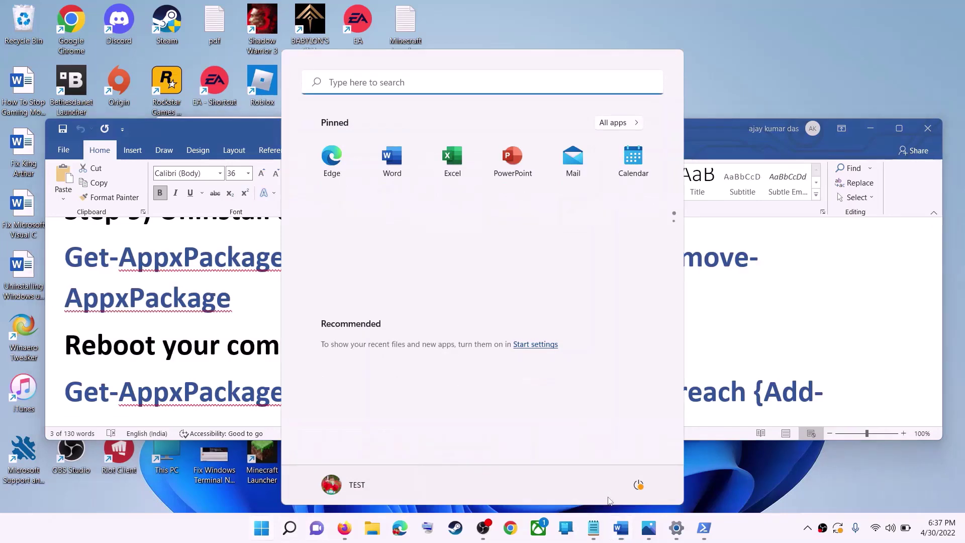
pyautogui.click(639, 485)
pyautogui.press('Escape')
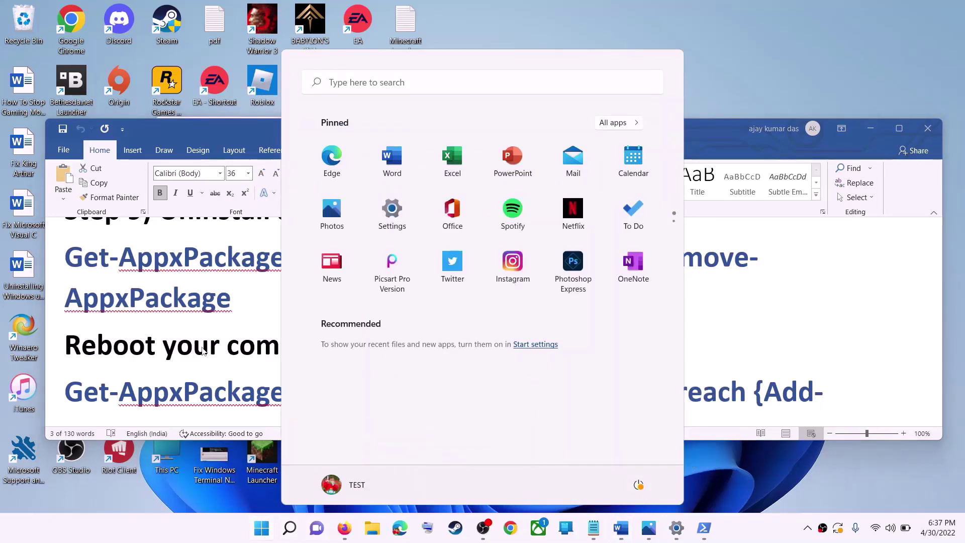
pyautogui.press('Escape')
pyautogui.scroll(-1, 254, 368)
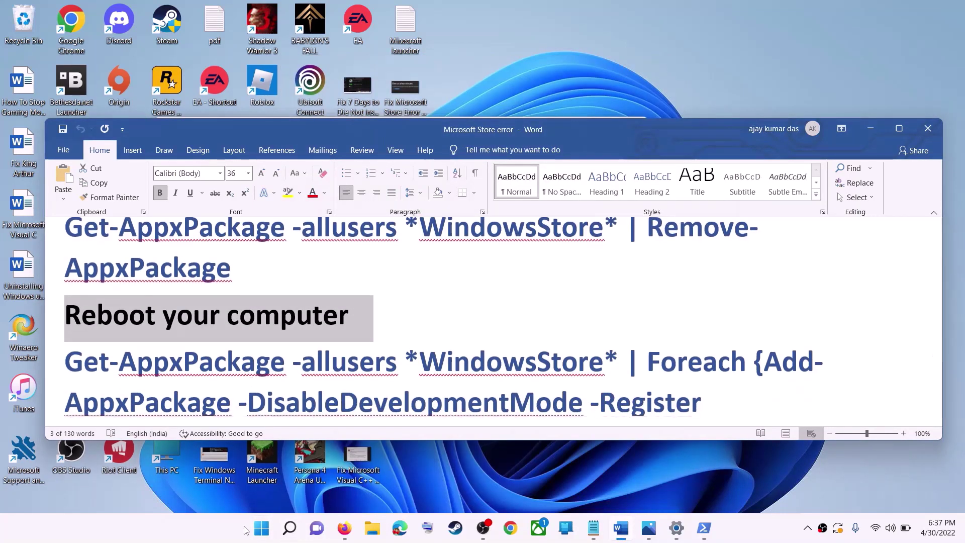
# Launch a new Windows PowerShell as administrator from Start search.
pyautogui.click(260, 536)
pyautogui.write('powe')
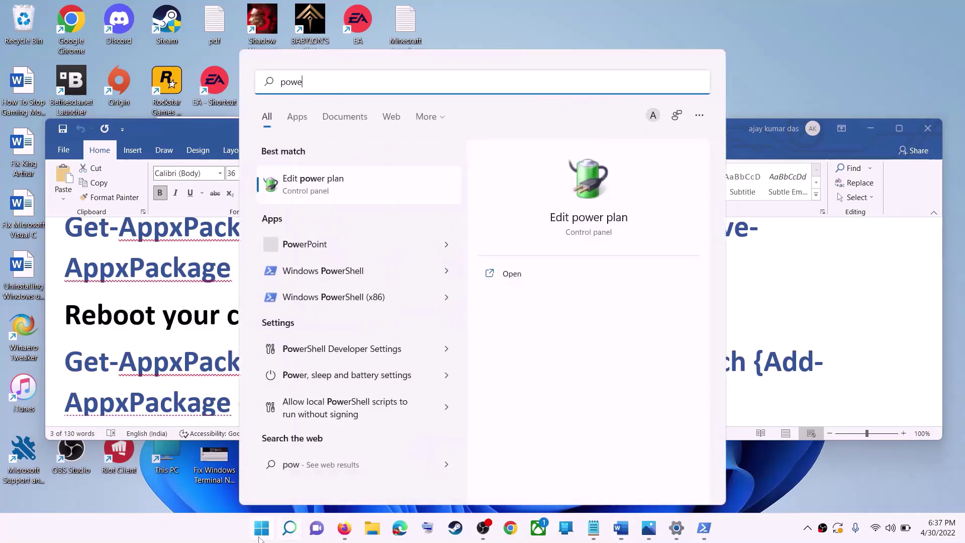
pyautogui.write('rshell')
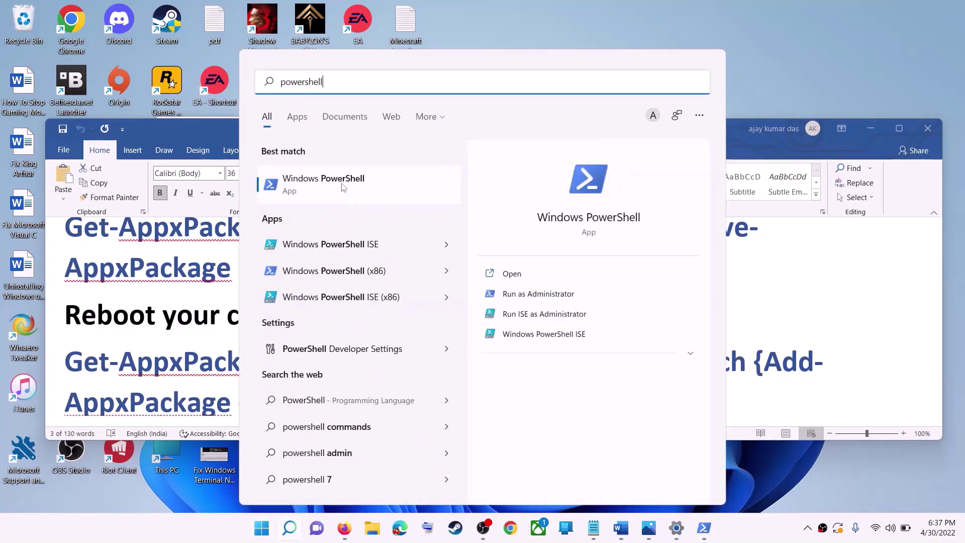
pyautogui.rightClick(393, 198)
pyautogui.click(411, 200)
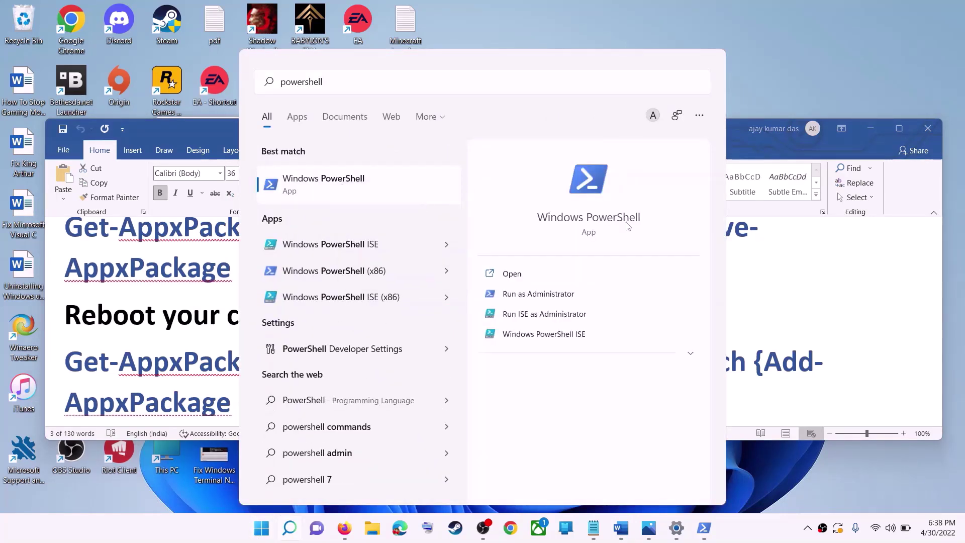
pyautogui.click(418, 359)
# Copy the Foreach Add-AppxPackage -Register command from Word and run it in PowerShell.
pyautogui.click(588, 317)
pyautogui.scroll(-1, 512, 336)
pyautogui.scroll(-1, 512, 337)
pyautogui.moveTo(611, 382); pyautogui.dragTo(66, 301)
pyautogui.rightClick(140, 324)
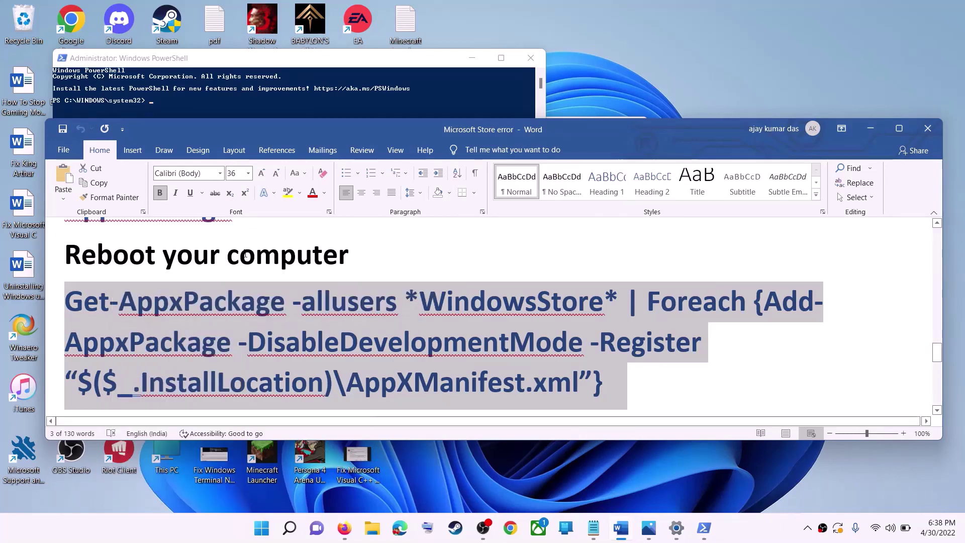
pyautogui.click(148, 346)
pyautogui.click(292, 105)
pyautogui.click(294, 205)
pyautogui.rightClick(293, 205)
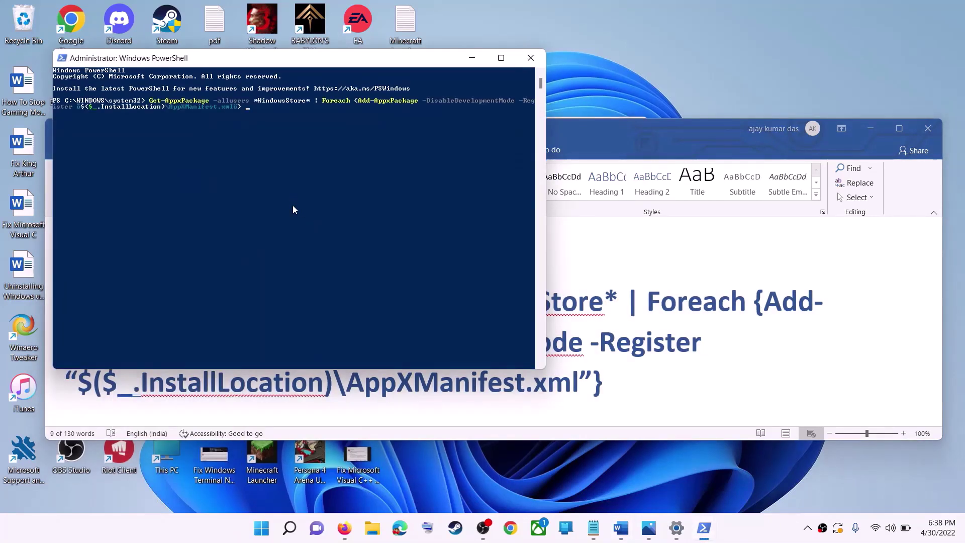
pyautogui.press('Return')
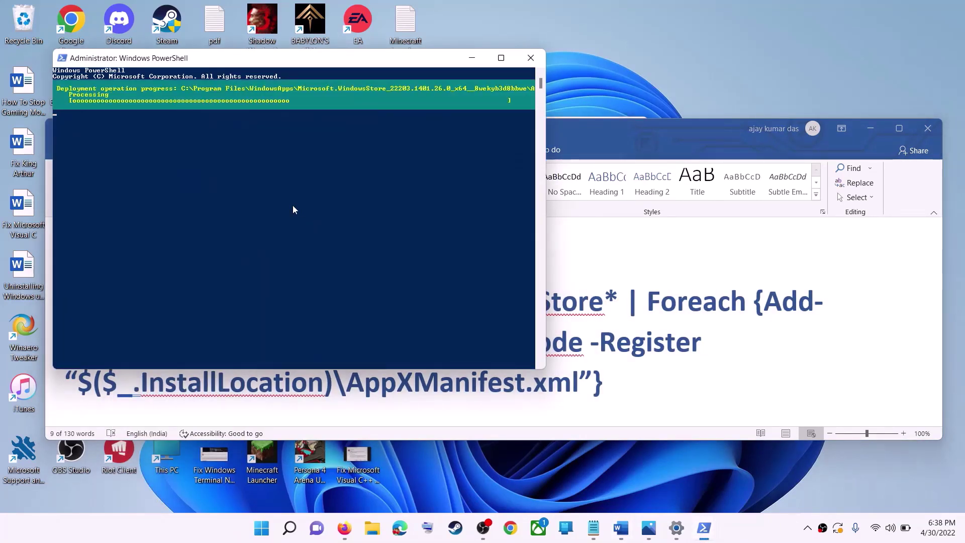
# Launch Microsoft Store from a 'store' search, then highlight the install-to-another-drive note.
pyautogui.click(263, 532)
pyautogui.write('s')
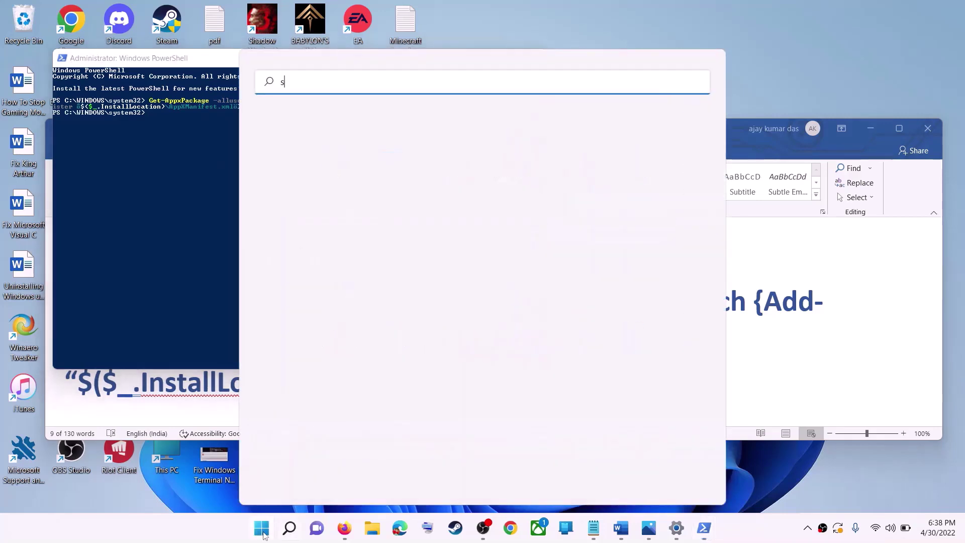
pyautogui.write('tore')
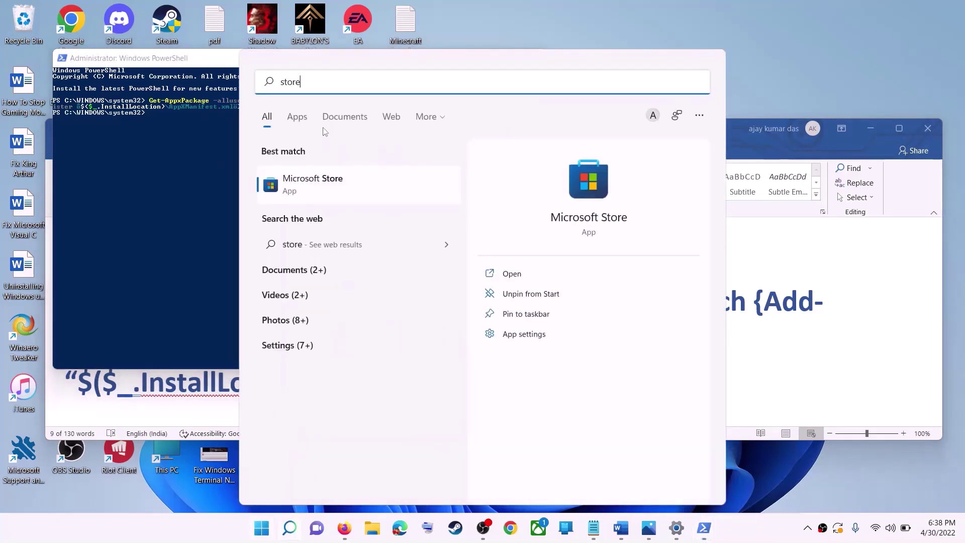
pyautogui.press('Return')
pyautogui.hotkey('alt', 'Tab')
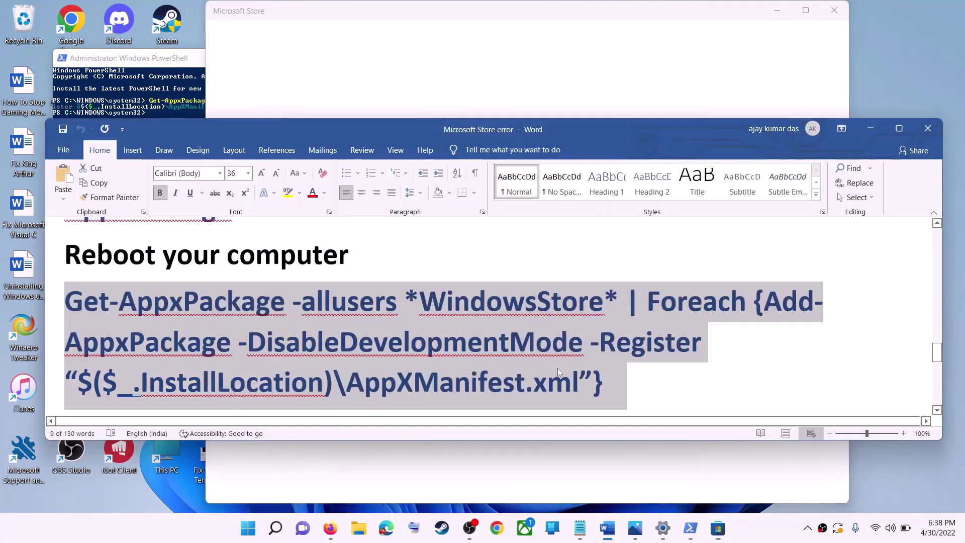
pyautogui.scroll(-1, 337, 344)
pyautogui.scroll(-3, 337, 344)
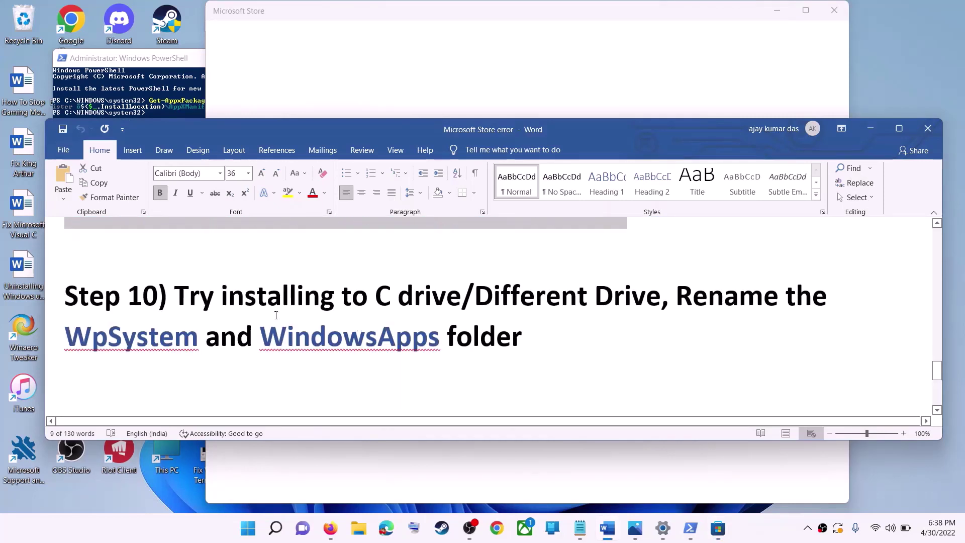
pyautogui.moveTo(215, 293); pyautogui.dragTo(660, 297)
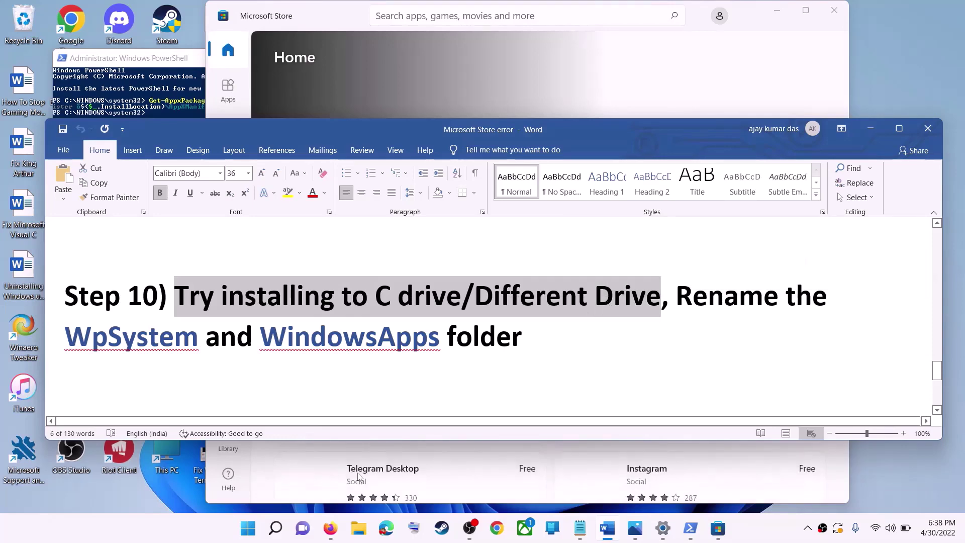
# Go to Settings > System > Storage.
pyautogui.click(248, 528)
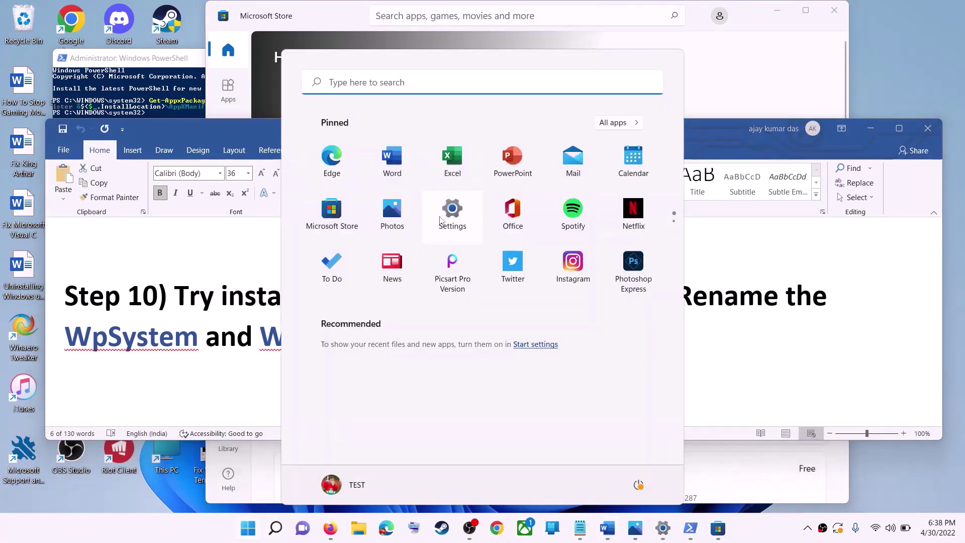
pyautogui.click(441, 221)
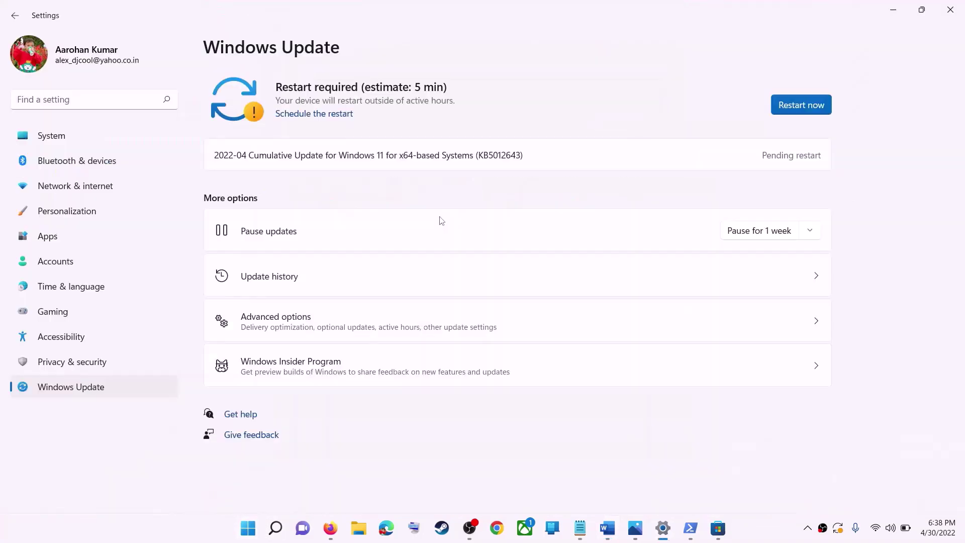
pyautogui.click(60, 139)
pyautogui.scroll(-3, 298, 345)
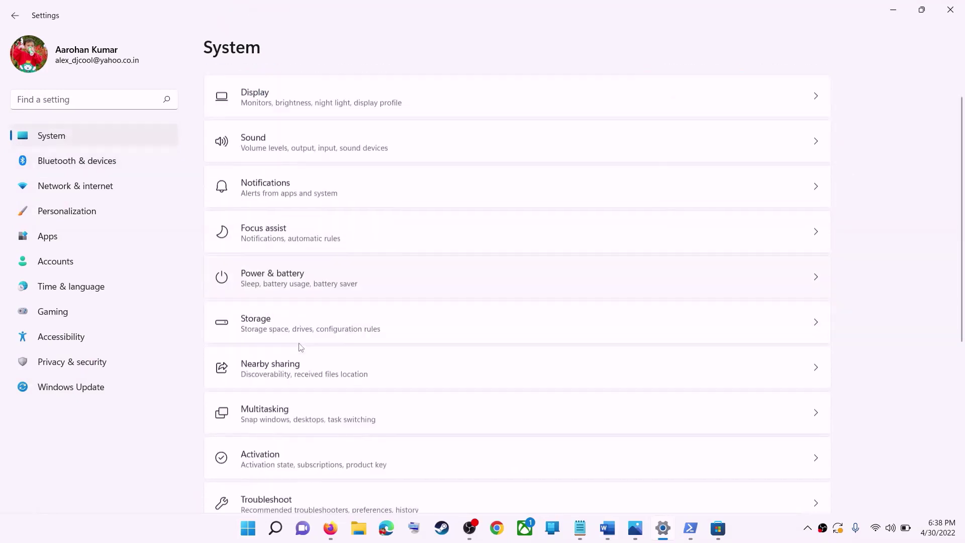
pyautogui.click(276, 257)
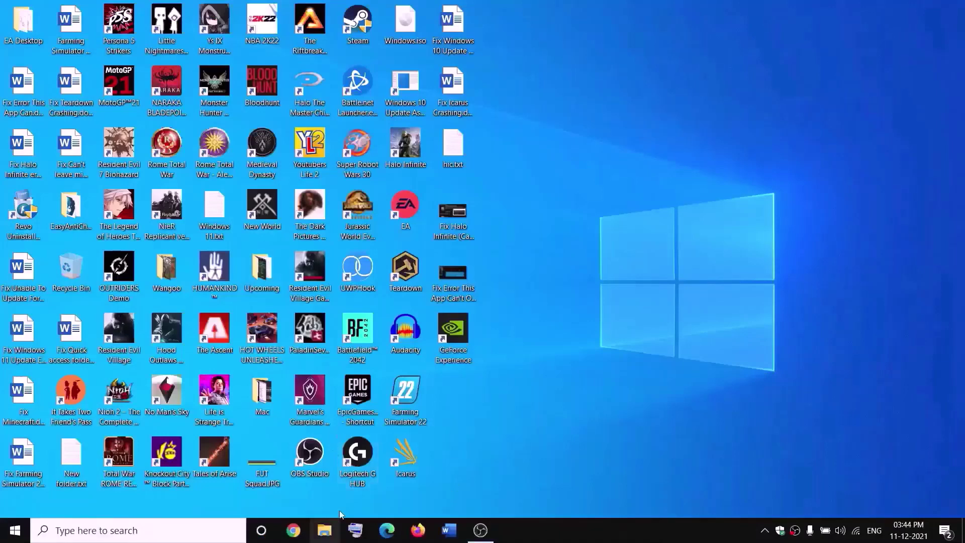
# Browse This PC to New Volume (D:) and open the WpSystem folder's Properties.
pyautogui.click(325, 530)
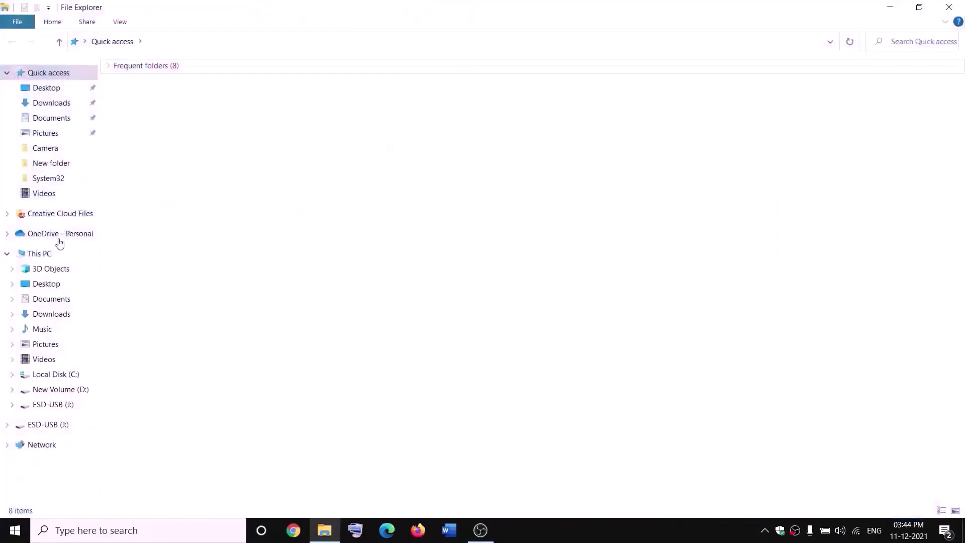
pyautogui.click(47, 254)
pyautogui.click(359, 186)
pyautogui.doubleClick(359, 186)
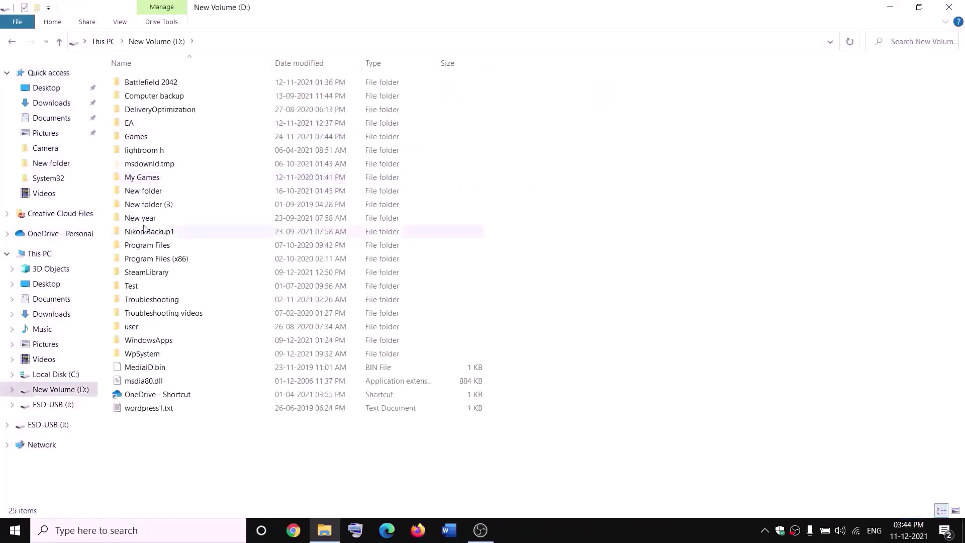
pyautogui.click(145, 352)
pyautogui.rightClick(156, 358)
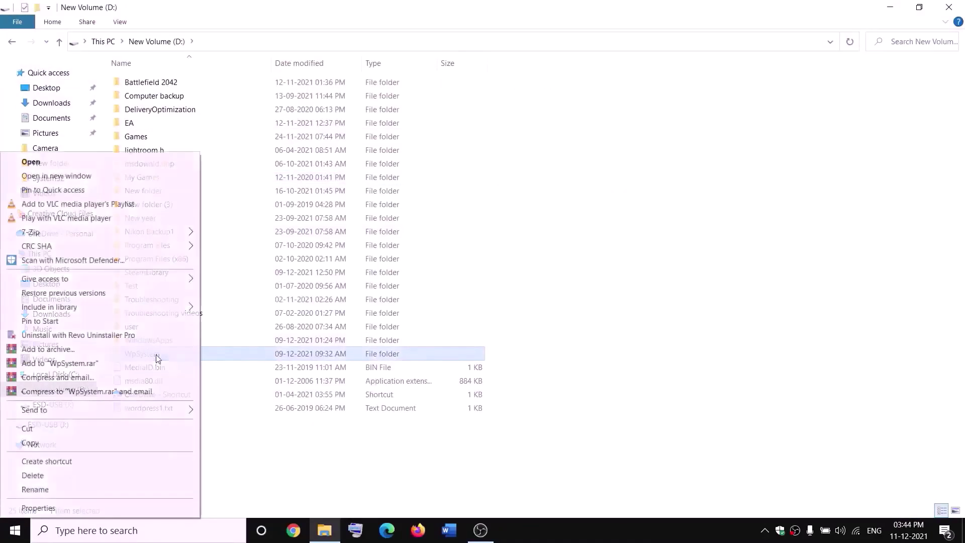
pyautogui.click(329, 455)
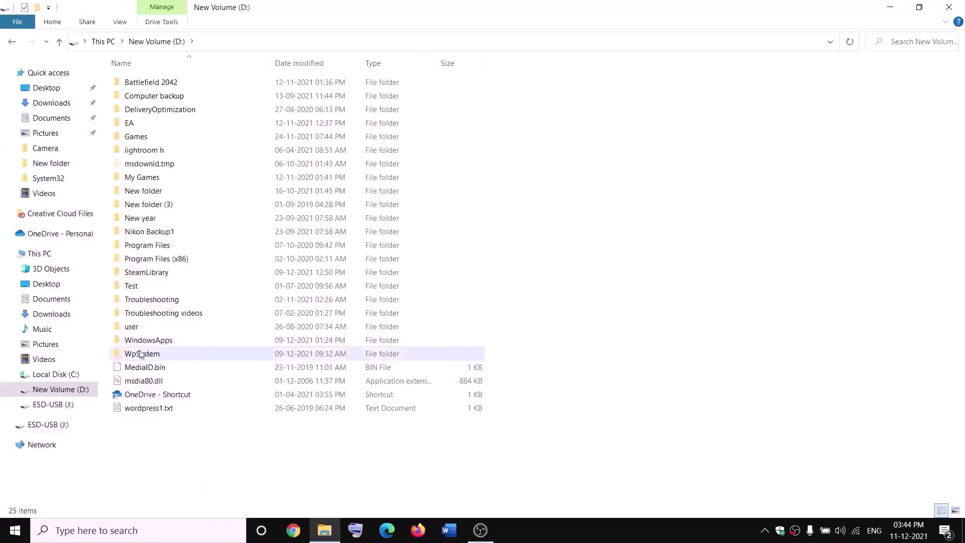
pyautogui.moveTo(165, 356)
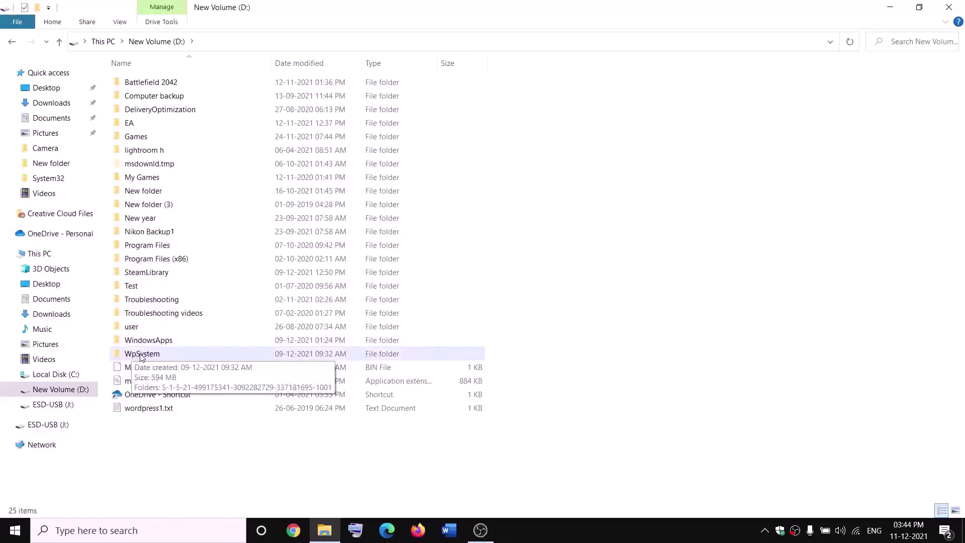
pyautogui.rightClick(141, 355)
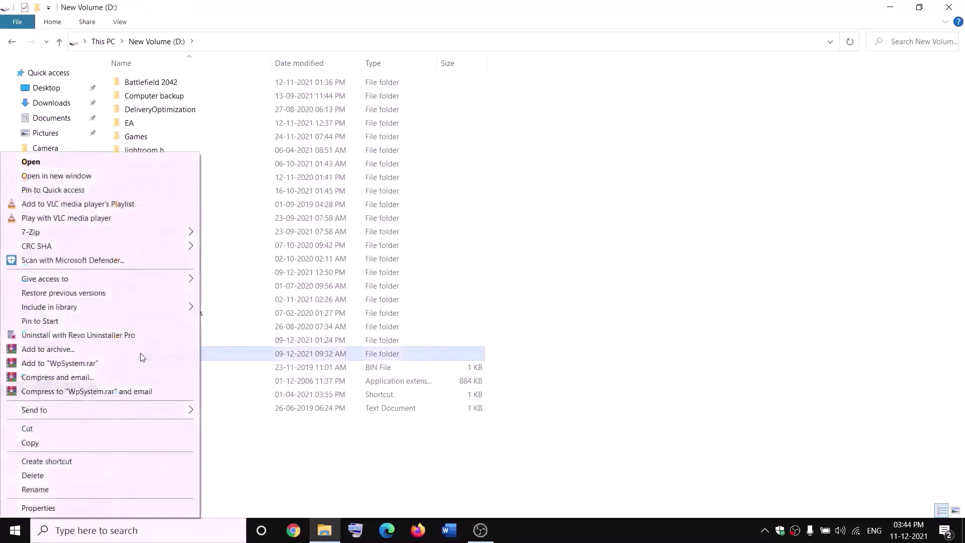
pyautogui.click(60, 507)
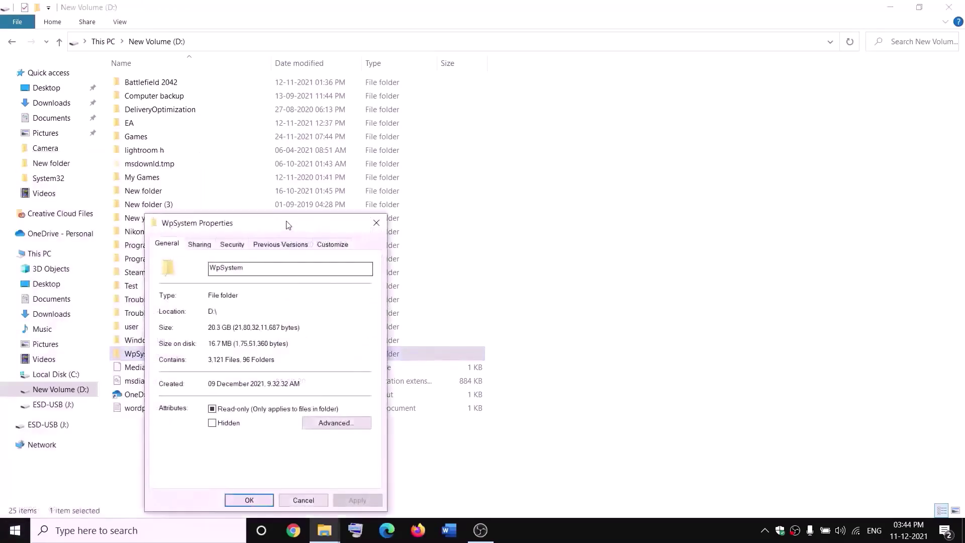
# In Advanced Security Settings, change WpSystem's owner to Everyone.
pyautogui.moveTo(314, 224); pyautogui.dragTo(442, 142)
pyautogui.click(358, 161)
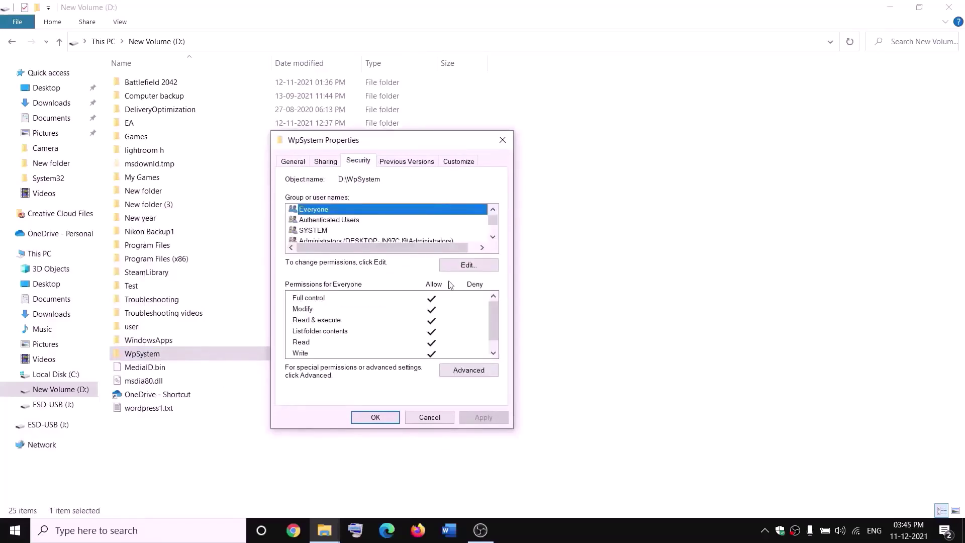
pyautogui.click(472, 370)
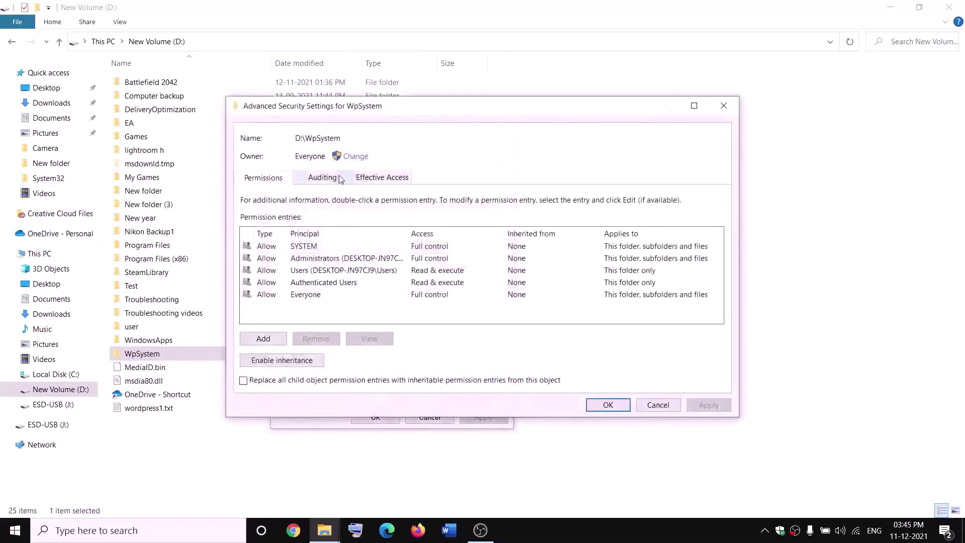
pyautogui.click(353, 157)
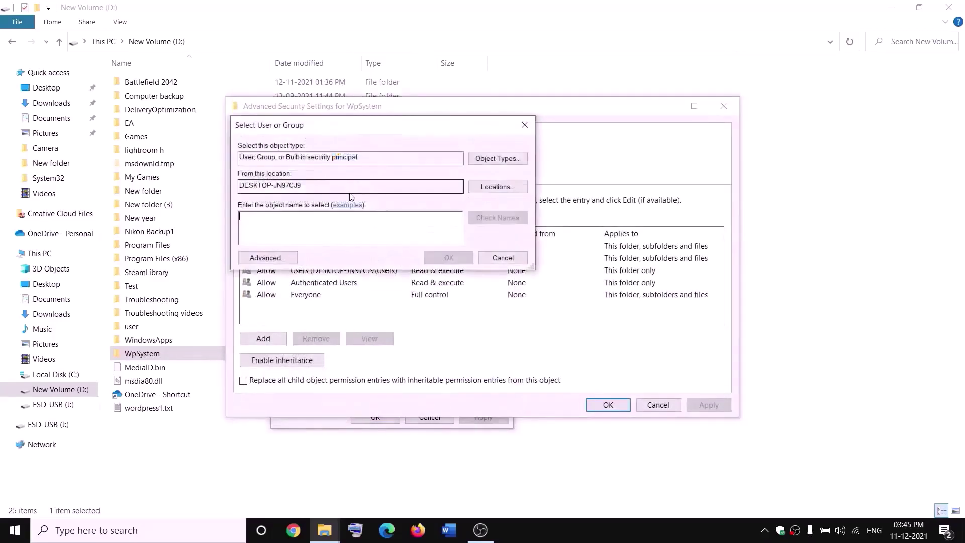
pyautogui.write('w')
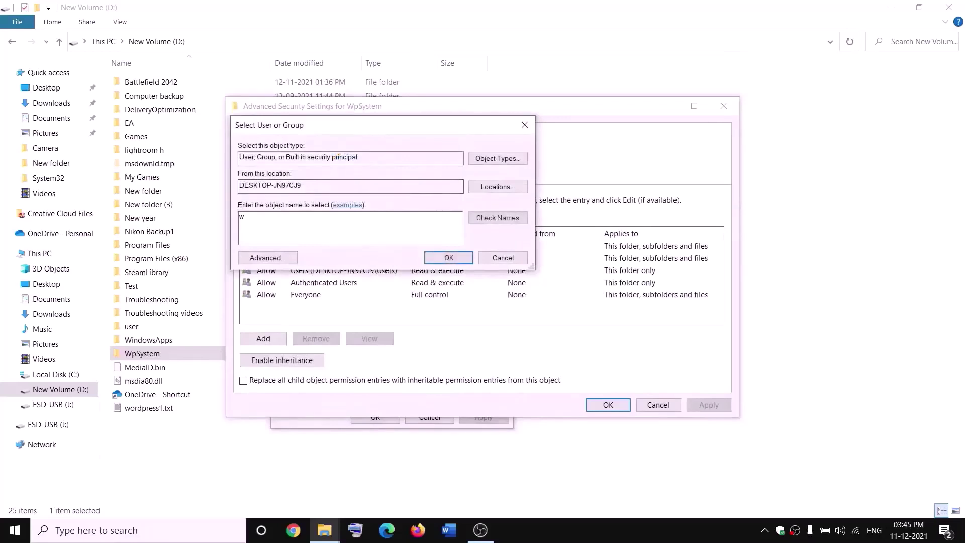
pyautogui.press('BackSpace')
pyautogui.write('everyone')
pyautogui.doubleClick(288, 214)
pyautogui.click(506, 225)
pyautogui.click(450, 260)
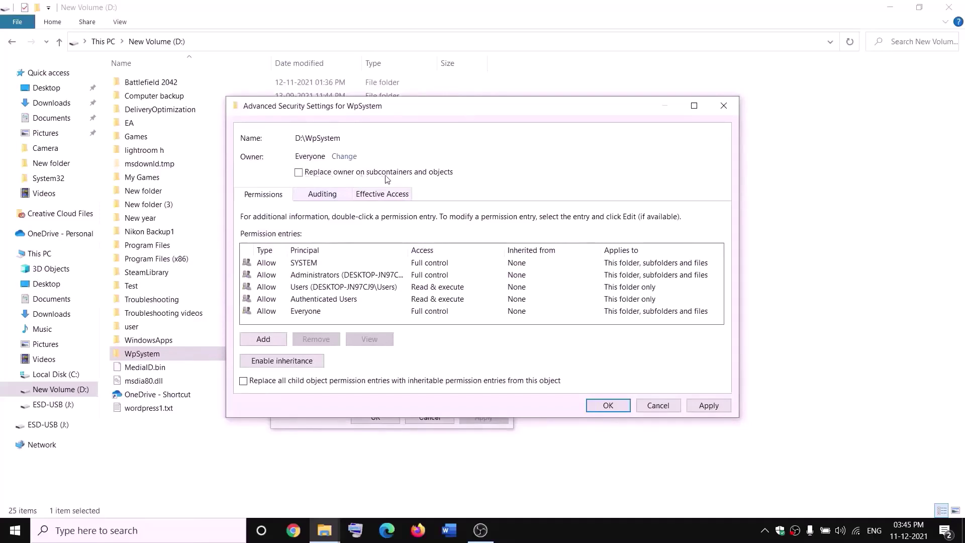
# Replace the owner on all subcontainers and objects, apply, and close Properties.
pyautogui.click(298, 172)
pyautogui.click(710, 406)
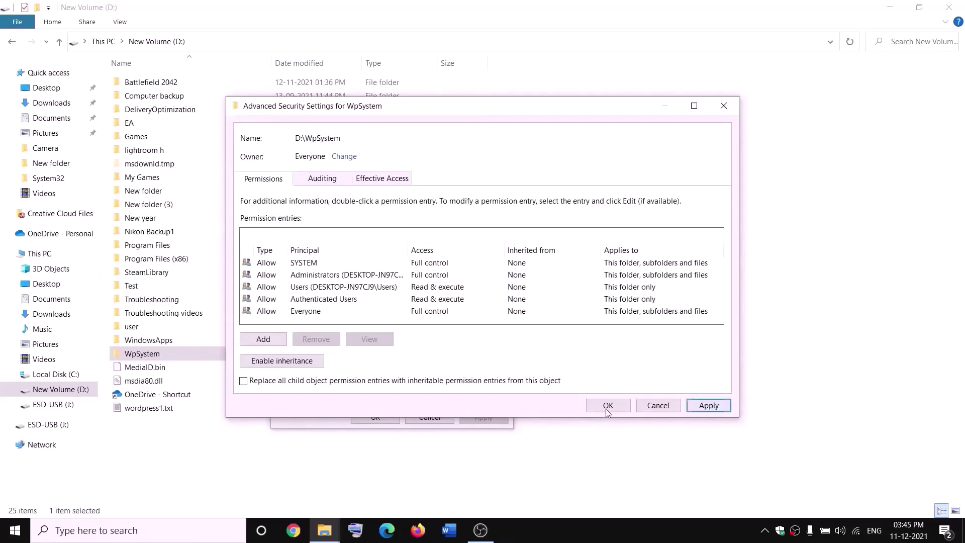
pyautogui.click(589, 318)
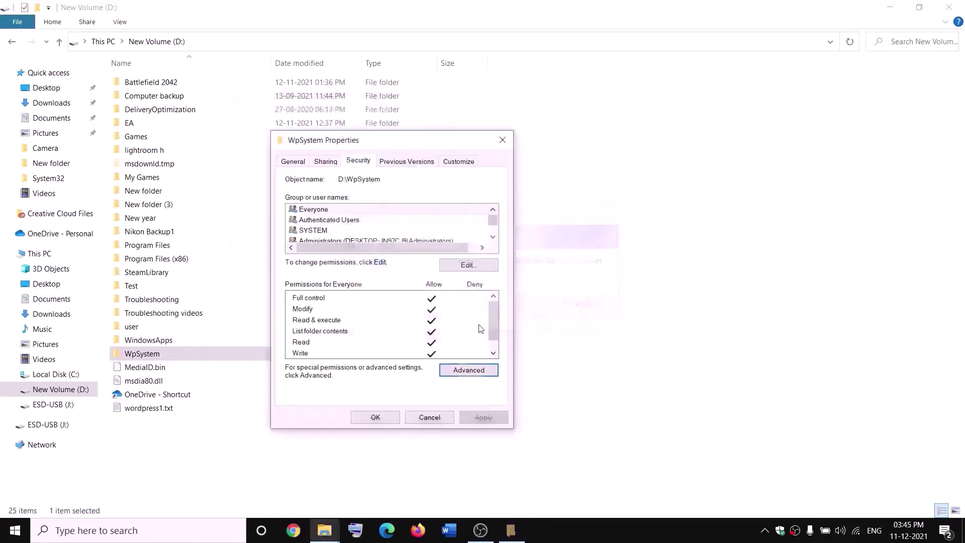
pyautogui.click(376, 417)
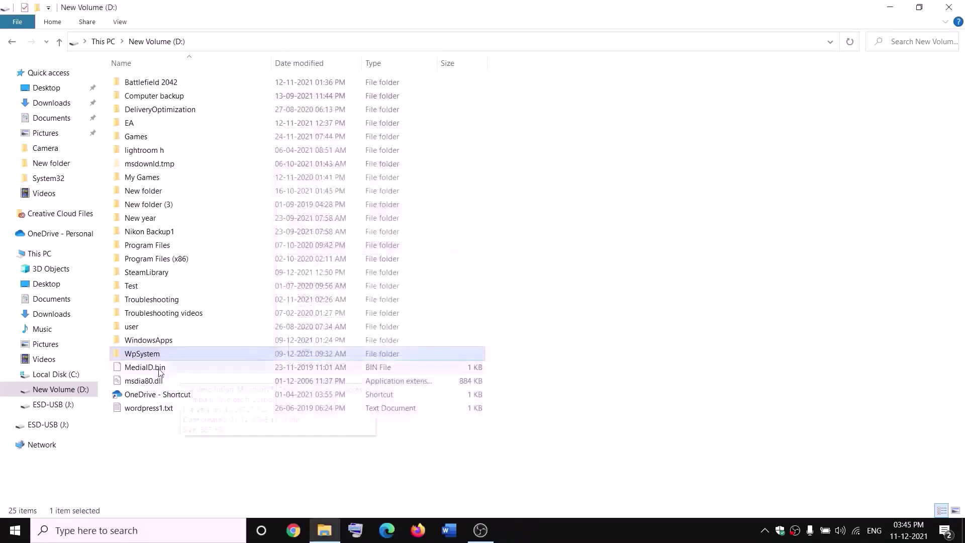
# Reopen WpSystem's Properties and its Advanced Security Settings.
pyautogui.rightClick(145, 357)
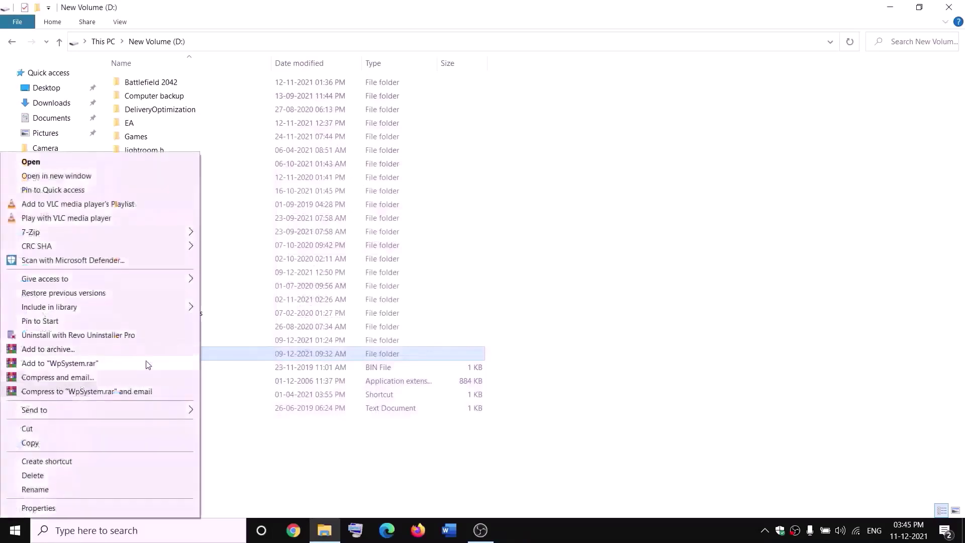
pyautogui.click(38, 508)
pyautogui.moveTo(286, 234); pyautogui.dragTo(384, 167)
pyautogui.click(355, 184)
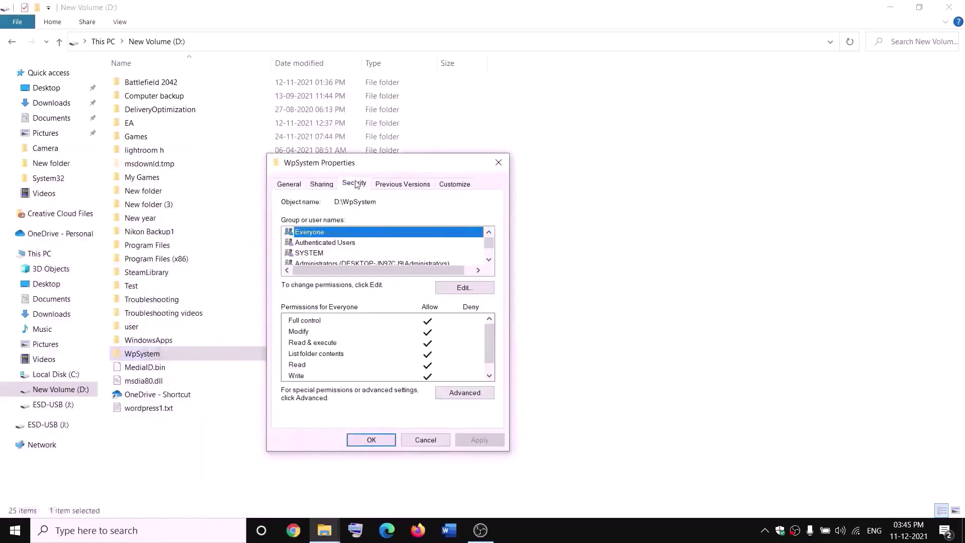
pyautogui.click(465, 393)
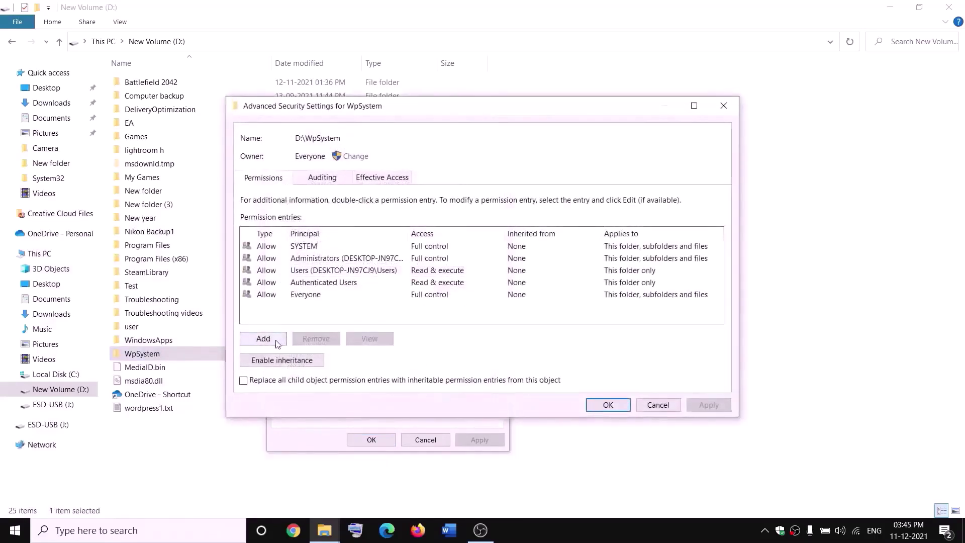
# Add an Everyone permission entry with Full control and save the changes.
pyautogui.click(265, 340)
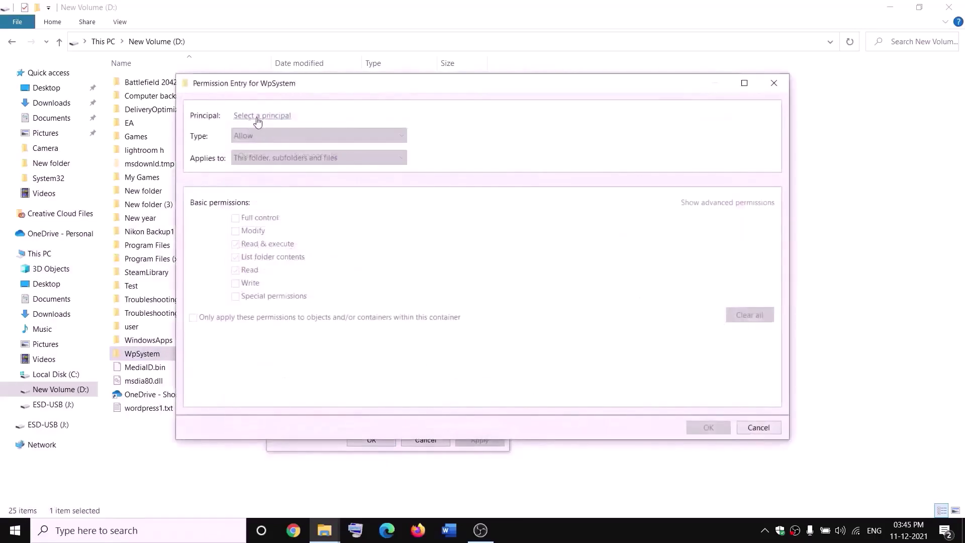
pyautogui.click(262, 117)
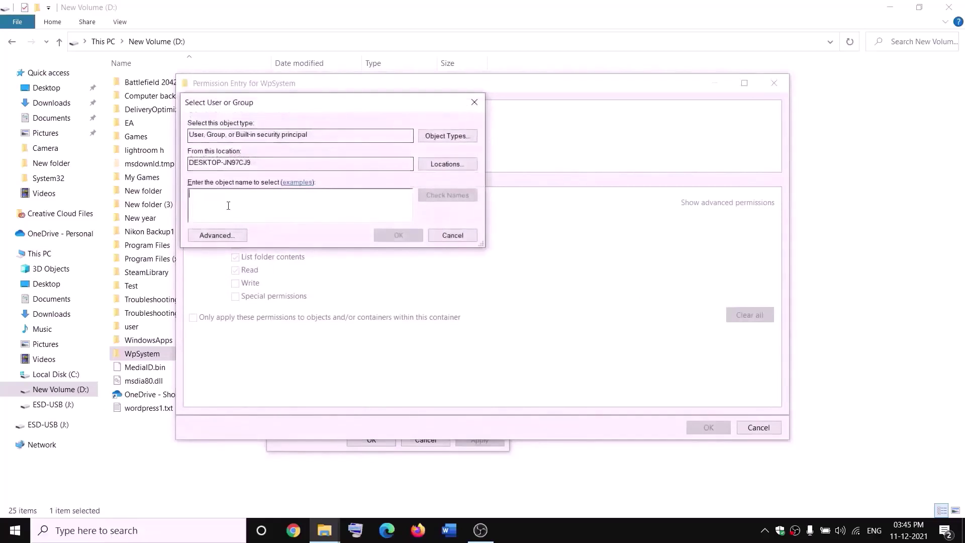
pyautogui.write('everyone')
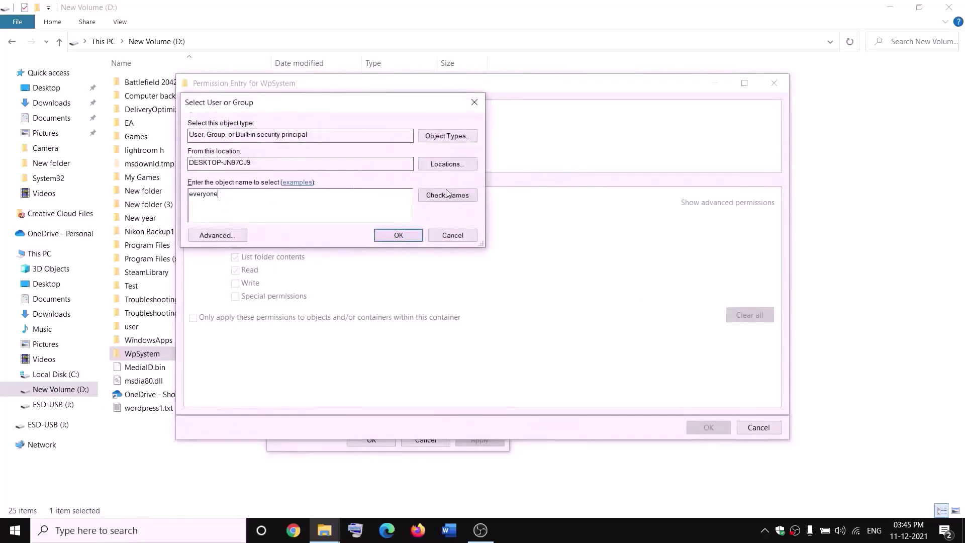
pyautogui.click(442, 197)
pyautogui.click(398, 236)
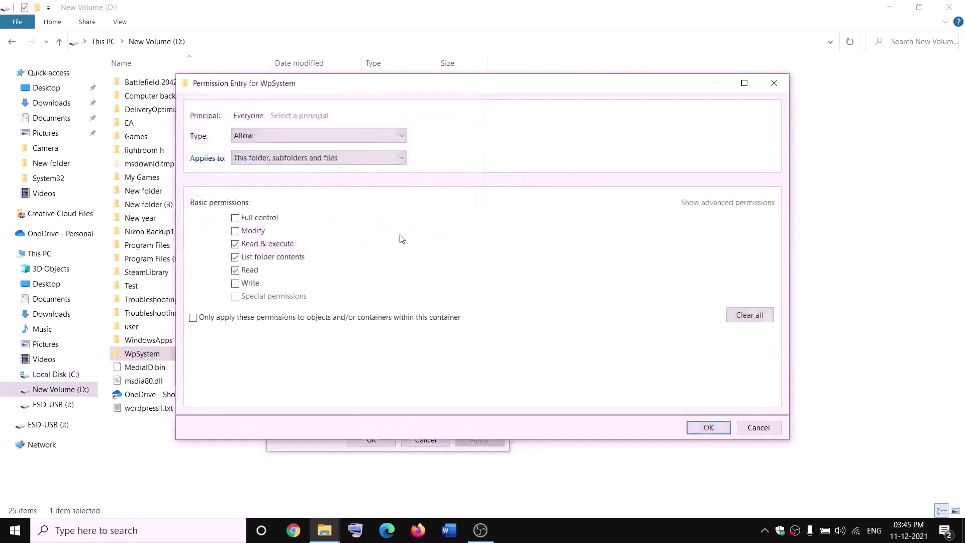
pyautogui.click(235, 219)
pyautogui.click(709, 428)
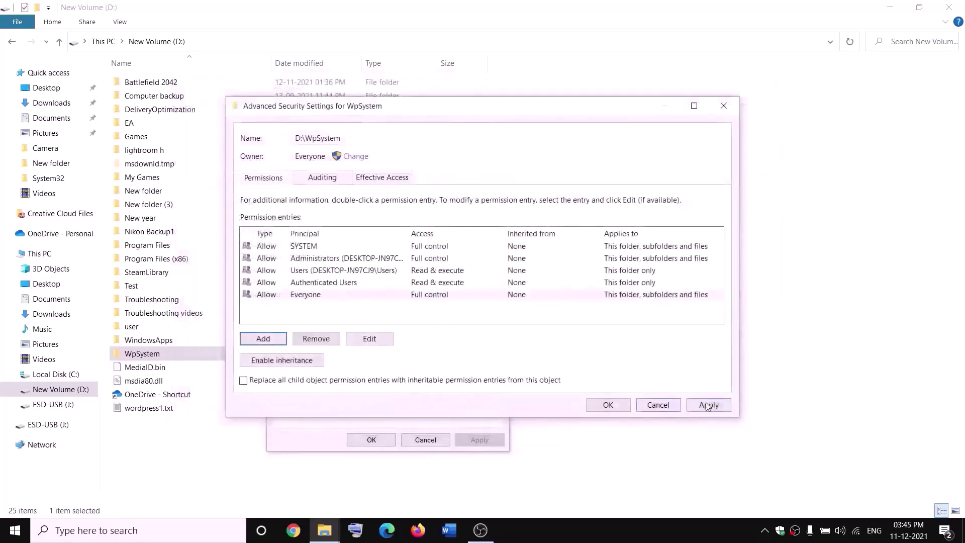
pyautogui.click(607, 406)
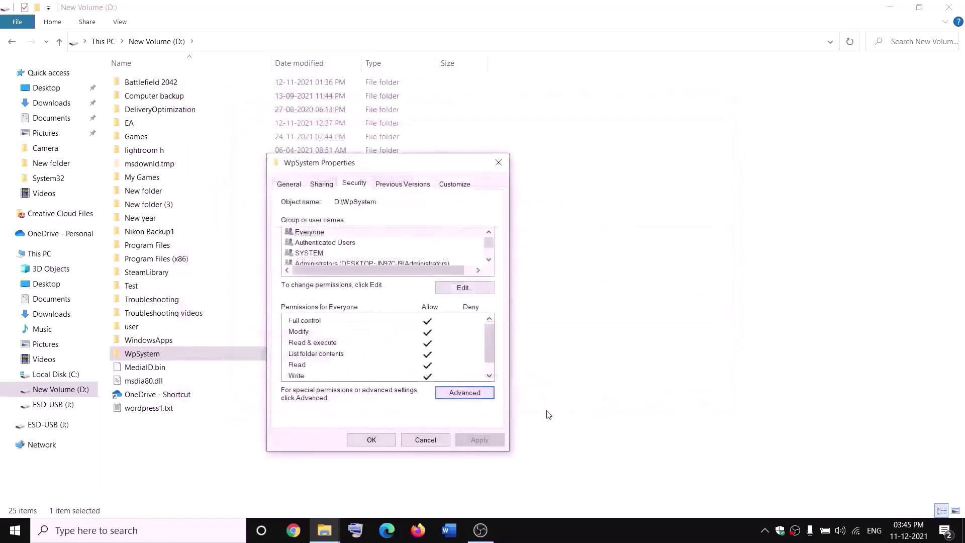
pyautogui.click(385, 439)
pyautogui.click(377, 438)
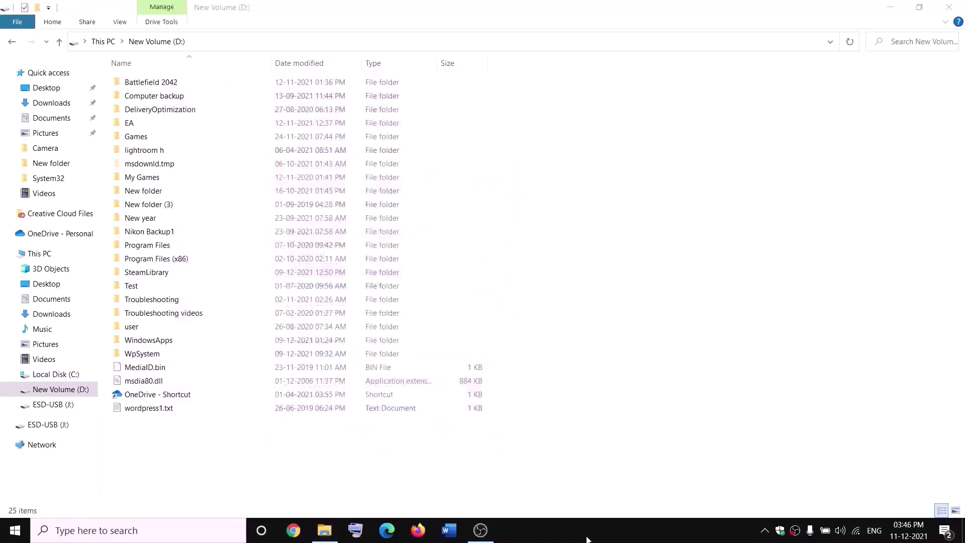
# Rename the WpSystem folder to WpSystem.old by appending .old.
pyautogui.rightClick(141, 357)
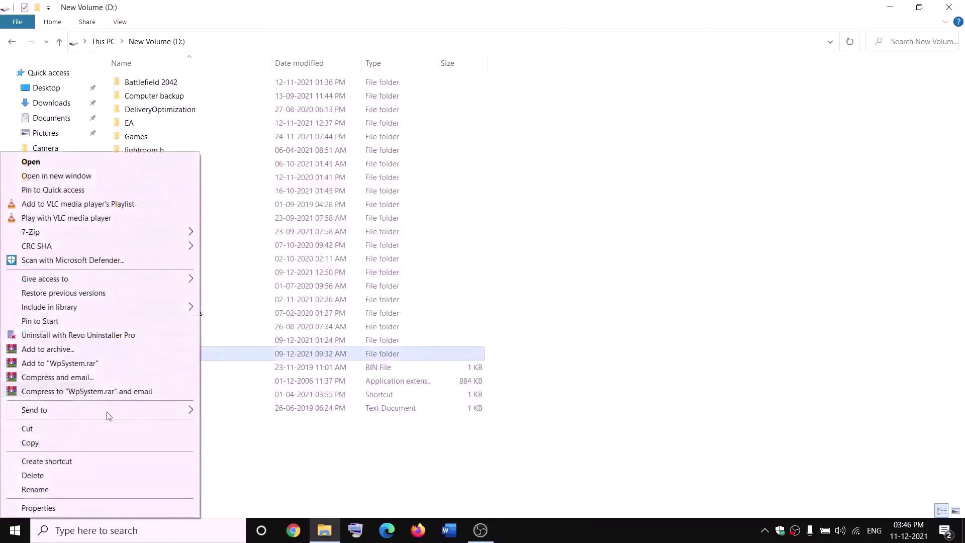
pyautogui.click(50, 488)
pyautogui.press('End')
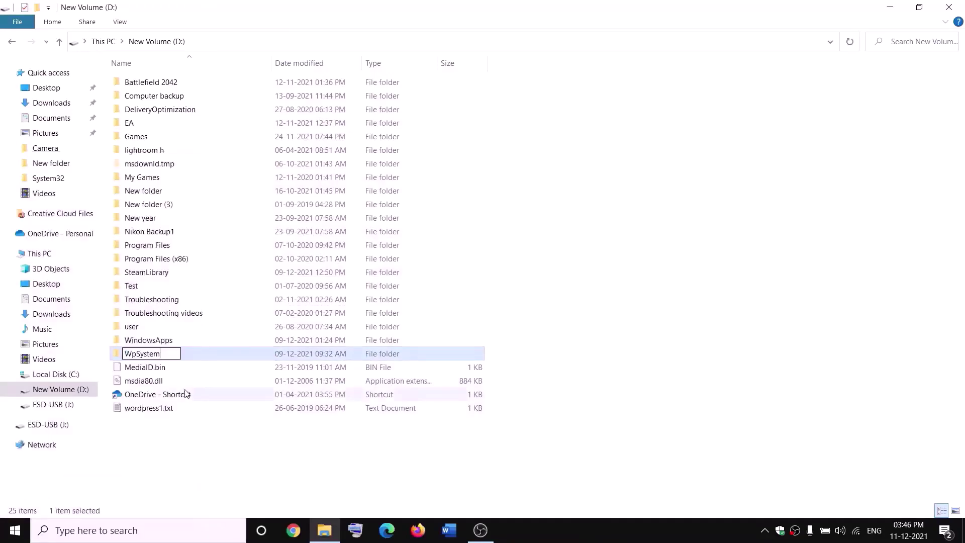
pyautogui.write('.old')
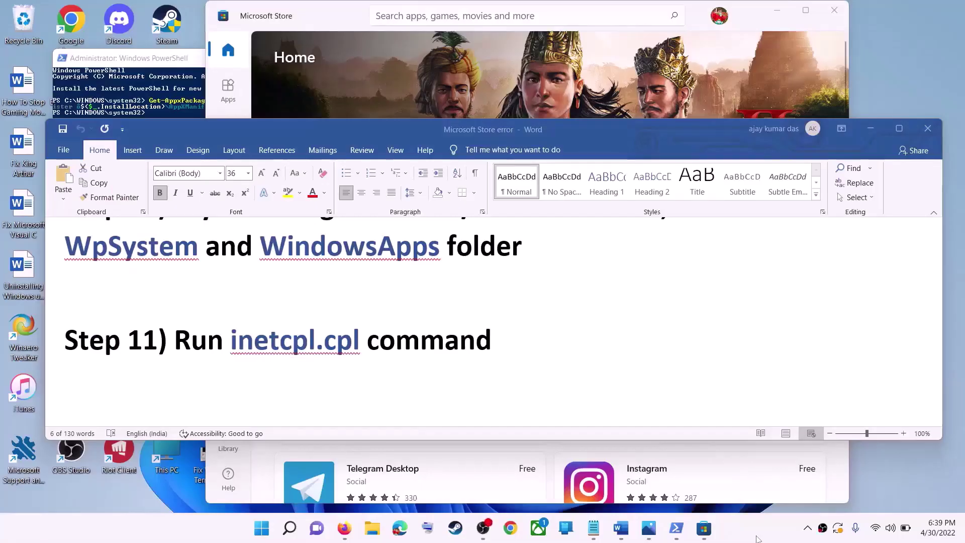
pyautogui.click(195, 347)
pyautogui.moveTo(195, 347); pyautogui.dragTo(443, 343)
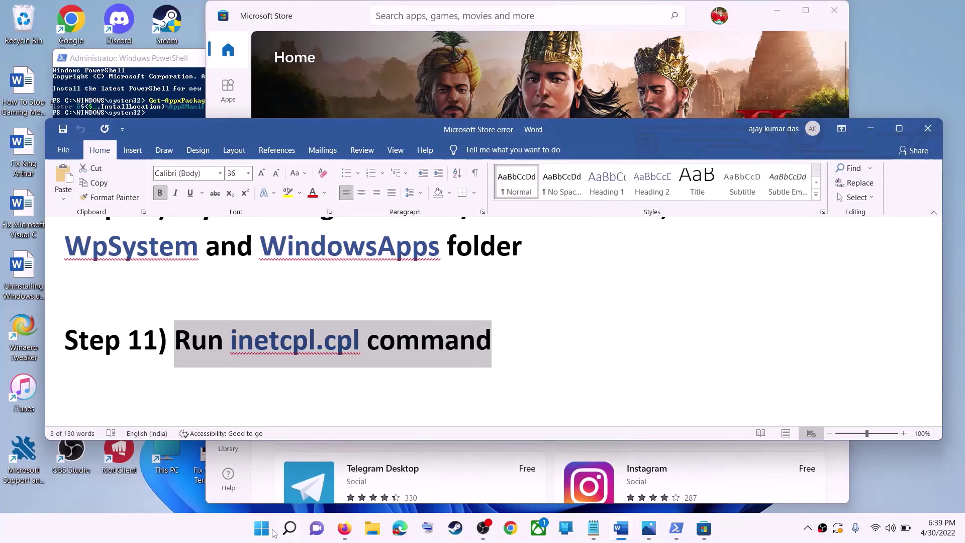
pyautogui.click(261, 528)
pyautogui.write('i')
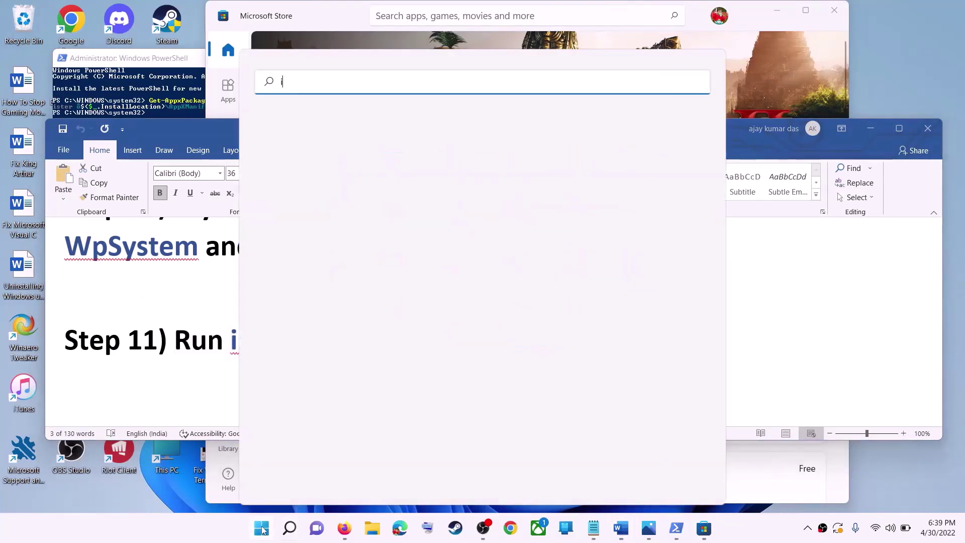
pyautogui.write('netc')
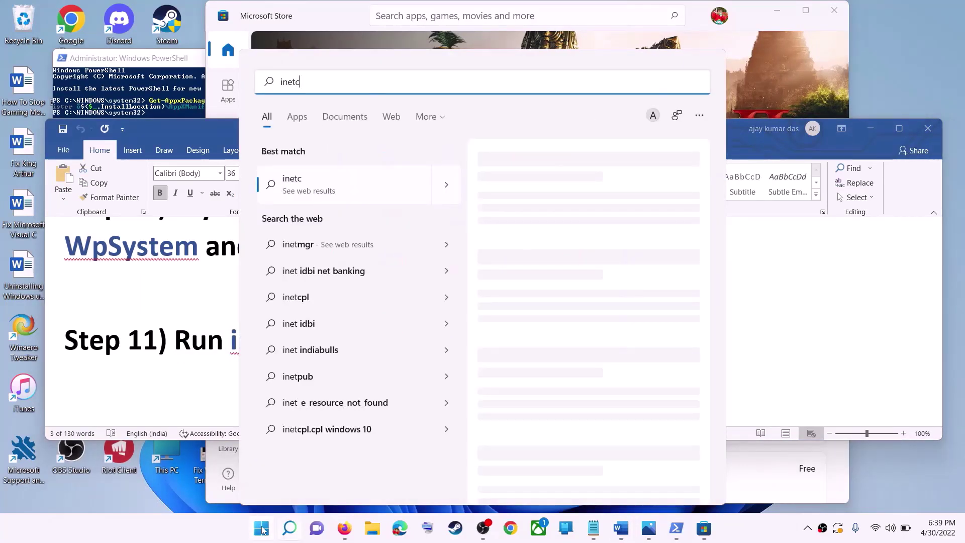
pyautogui.write('pl.cpl')
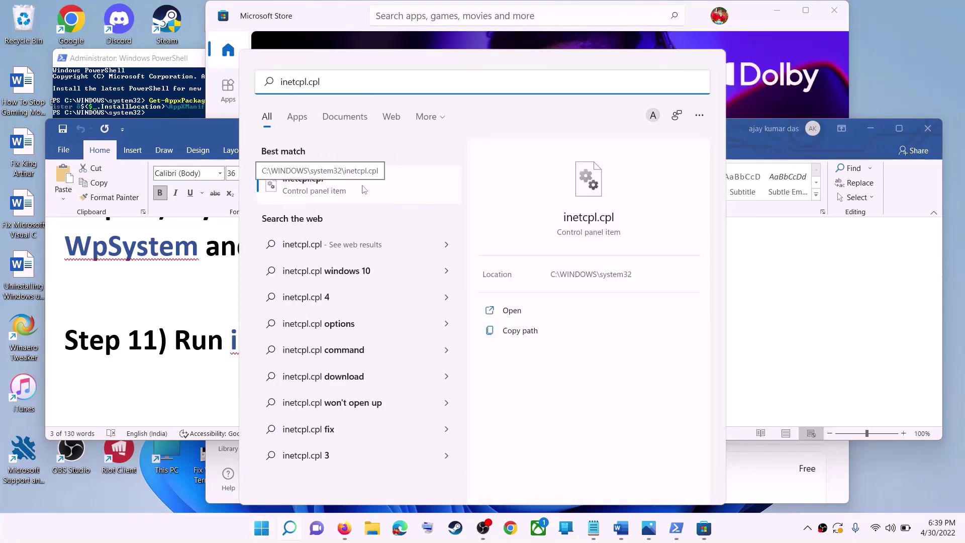
pyautogui.click(364, 189)
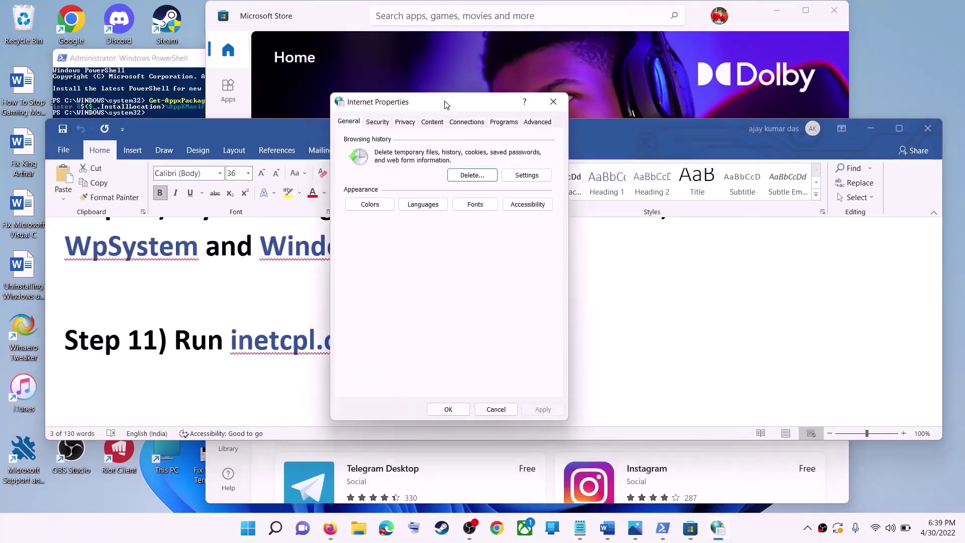
pyautogui.click(536, 122)
pyautogui.scroll(-5, 477, 286)
pyautogui.scroll(-3, 478, 286)
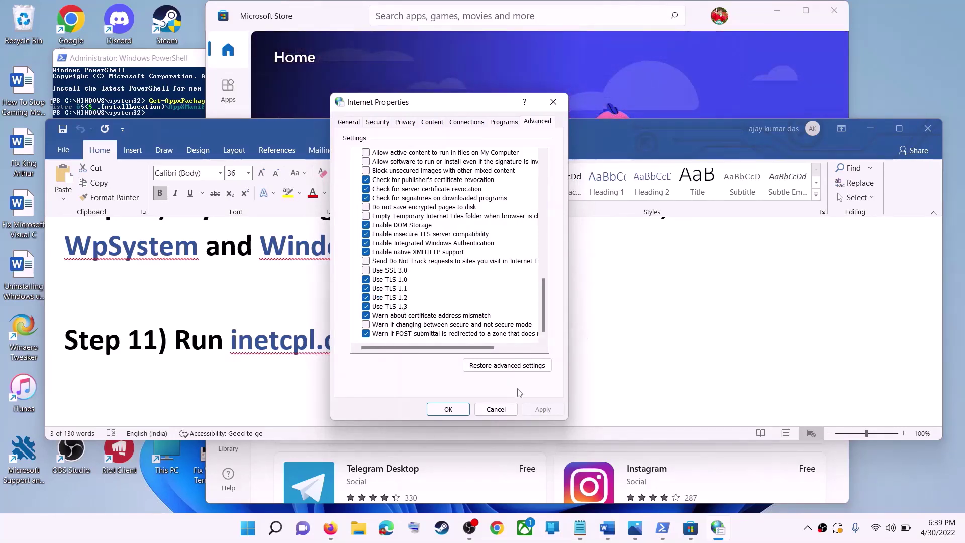
pyautogui.click(457, 411)
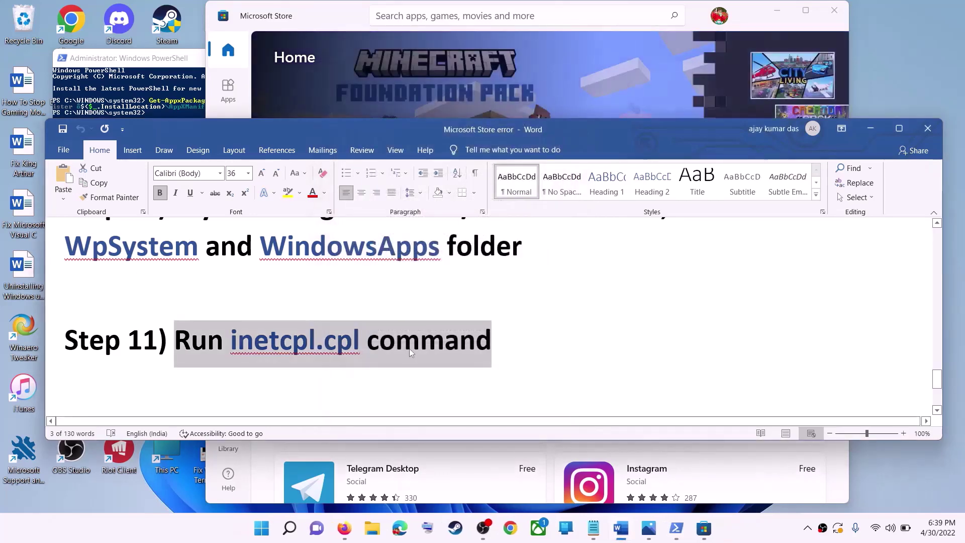
# Scroll the Word guide down to the Step 12 heading on updating Windows with the media creation tool.
pyautogui.click(290, 289)
pyautogui.scroll(-3, 322, 312)
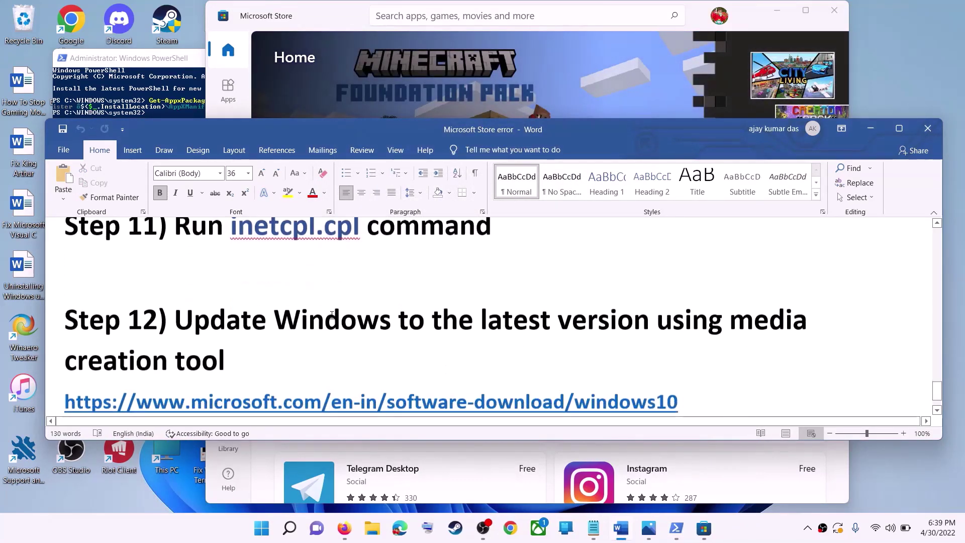
pyautogui.scroll(-1, 332, 316)
pyautogui.moveTo(175, 285); pyautogui.dragTo(663, 318)
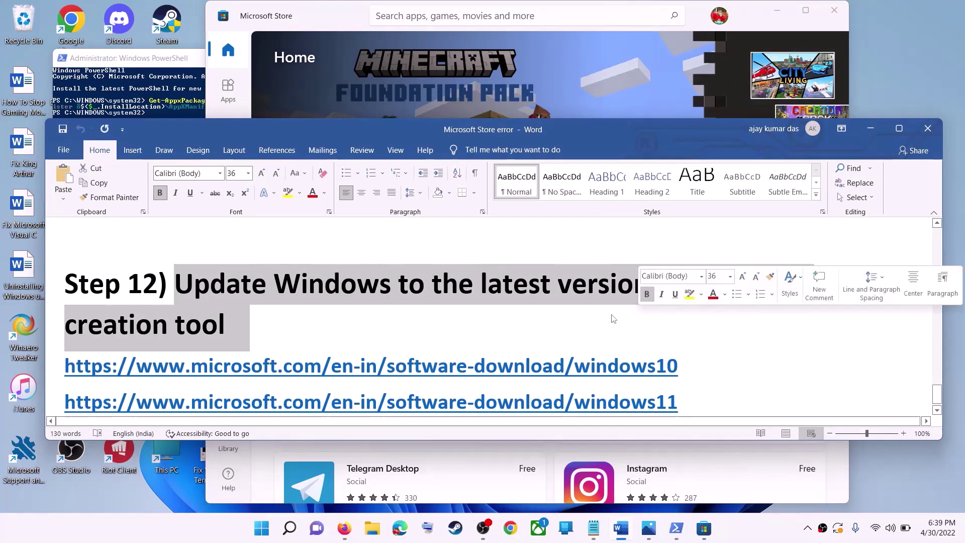
pyautogui.click(224, 338)
# Highlight the Windows 10 and Windows 11 download link lines.
pyautogui.scroll(-1, 503, 327)
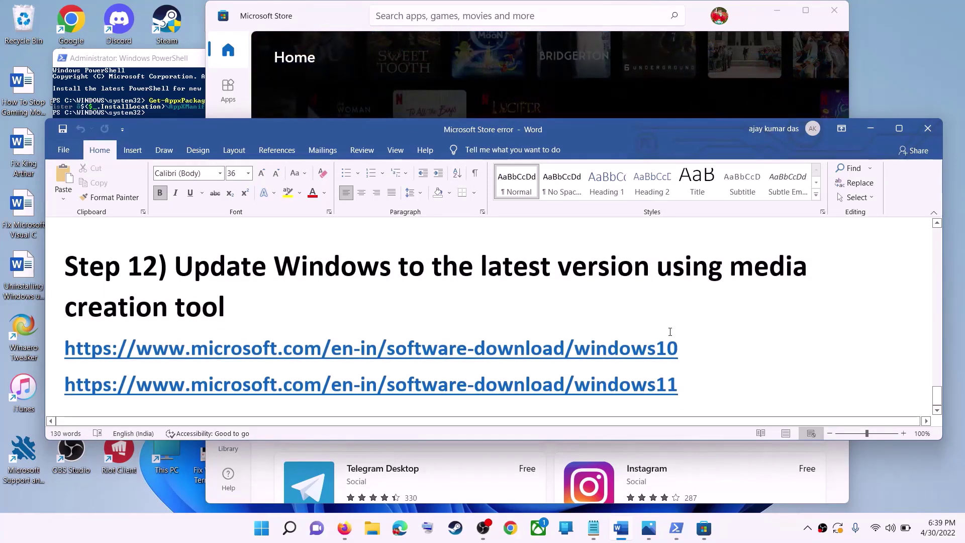
pyautogui.tripleClick(703, 345)
pyautogui.tripleClick(703, 386)
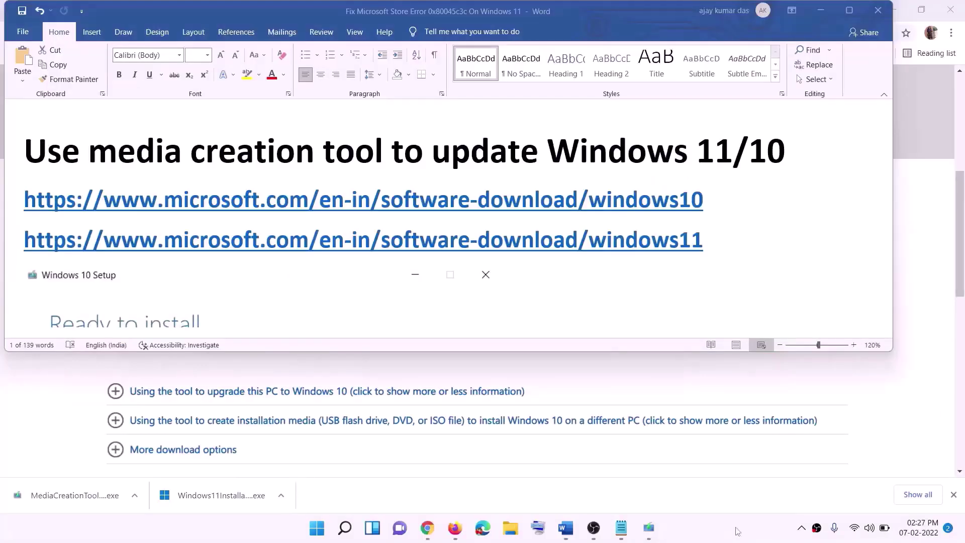
pyautogui.tripleClick(714, 199)
pyautogui.tripleClick(523, 241)
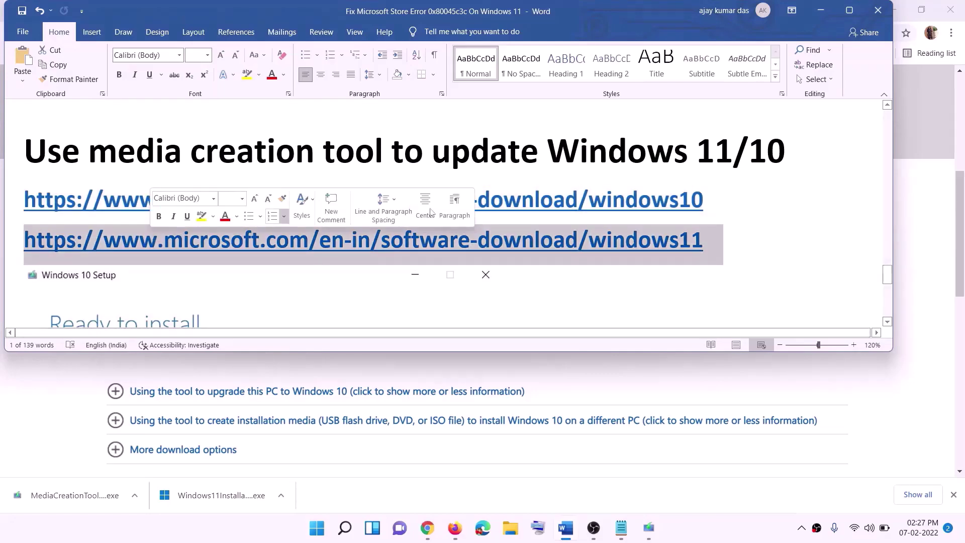
pyautogui.click(820, 11)
pyautogui.scroll(6, 406, 245)
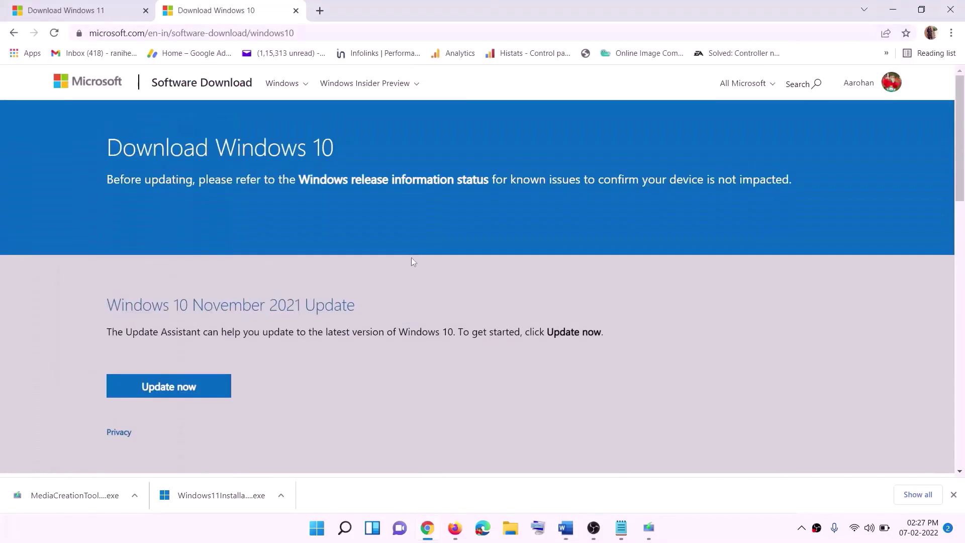
pyautogui.scroll(-5, 274, 225)
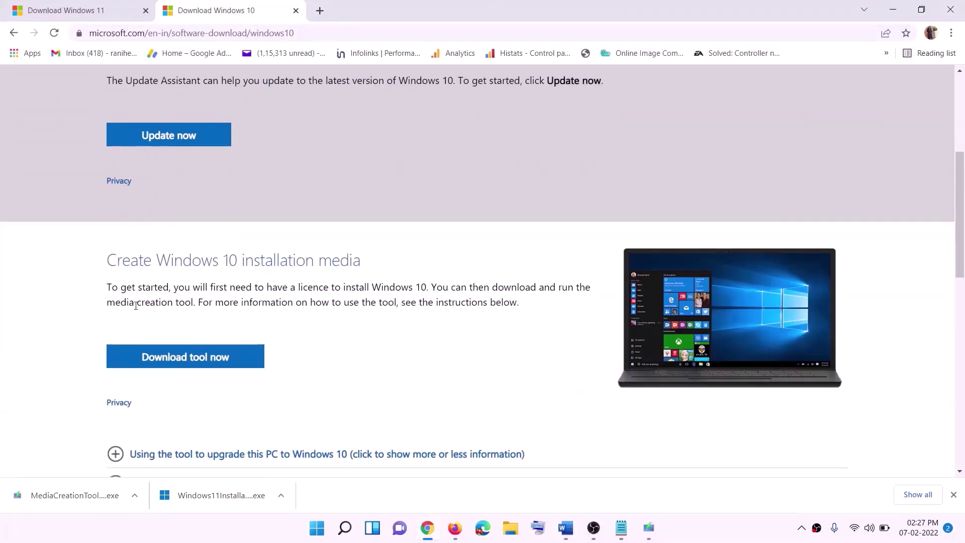
pyautogui.moveTo(115, 303); pyautogui.dragTo(215, 303)
pyautogui.scroll(-3, 322, 276)
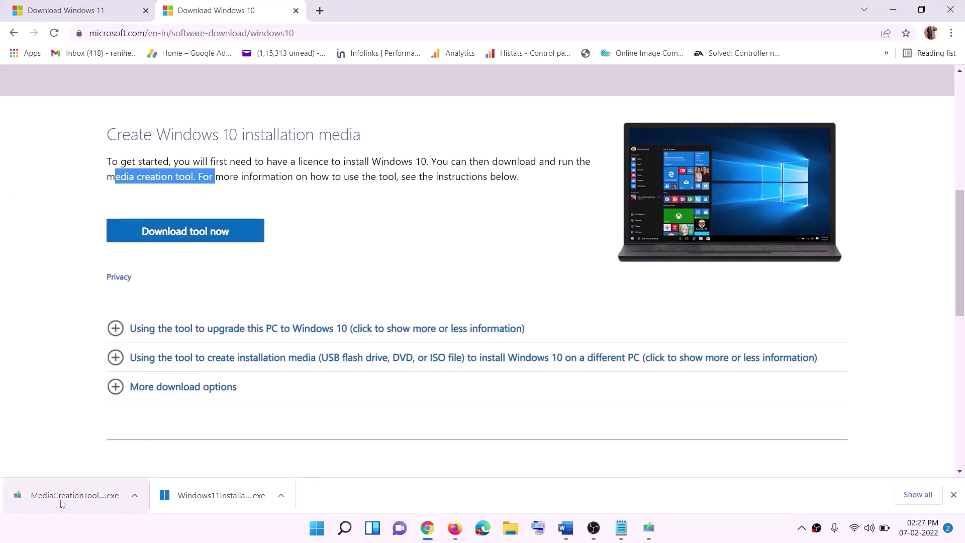
pyautogui.click(657, 535)
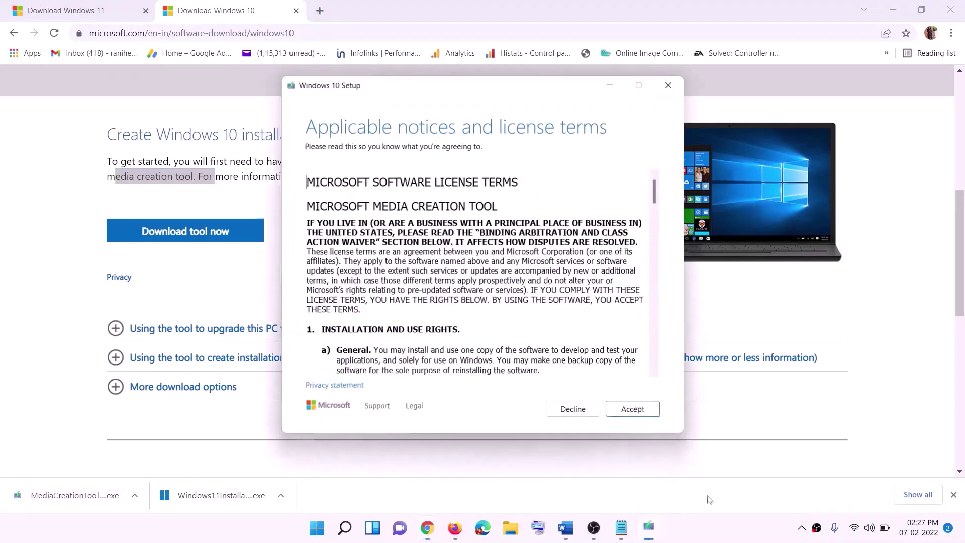
pyautogui.click(628, 410)
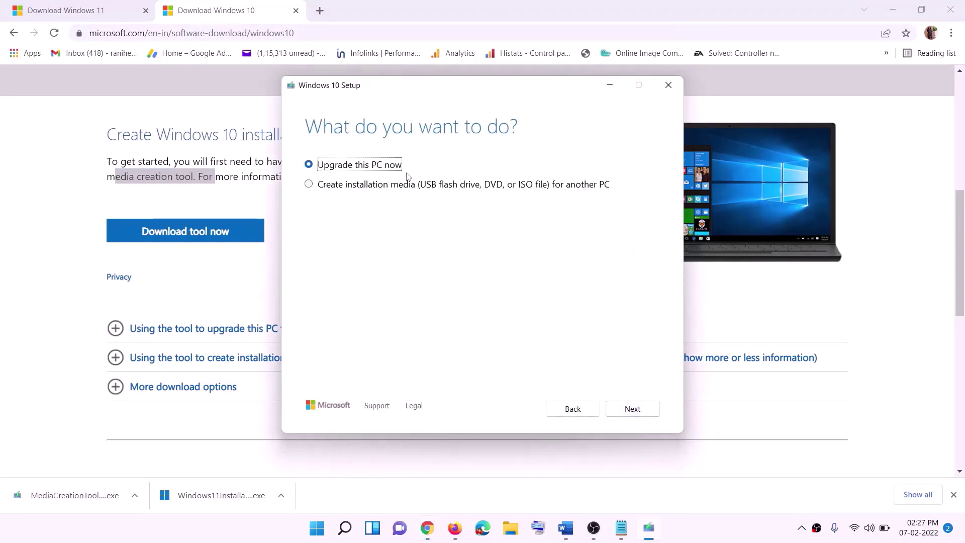
pyautogui.click(633, 410)
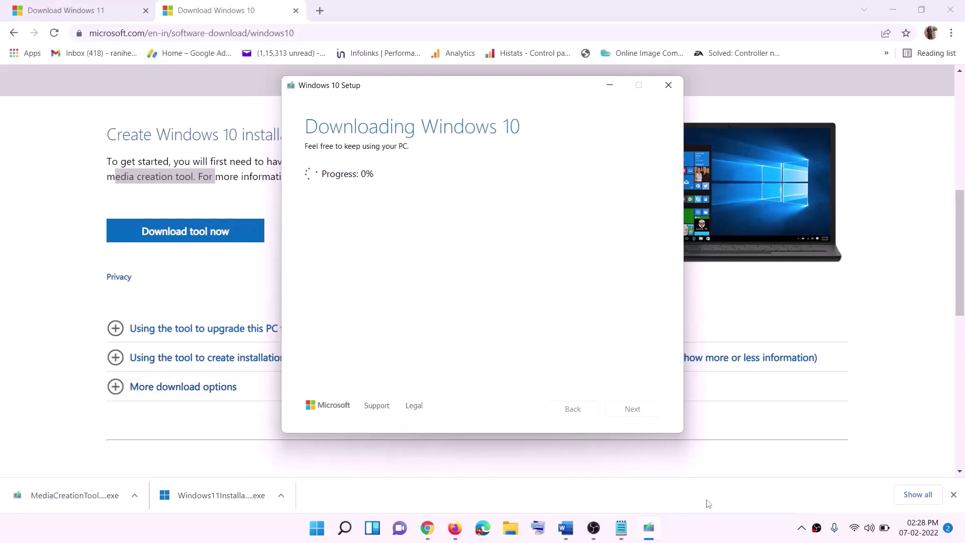
pyautogui.click(713, 538)
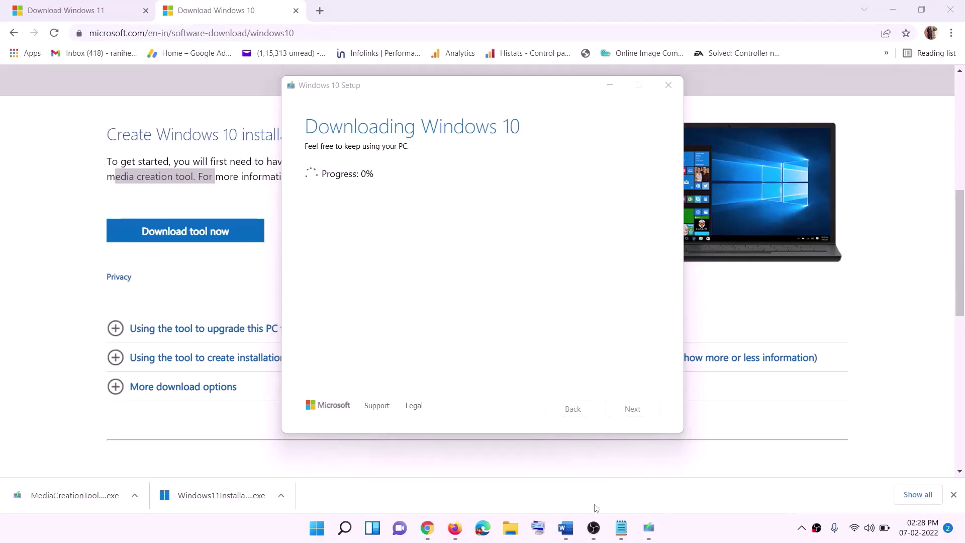
pyautogui.click(565, 528)
pyautogui.scroll(-1, 107, 244)
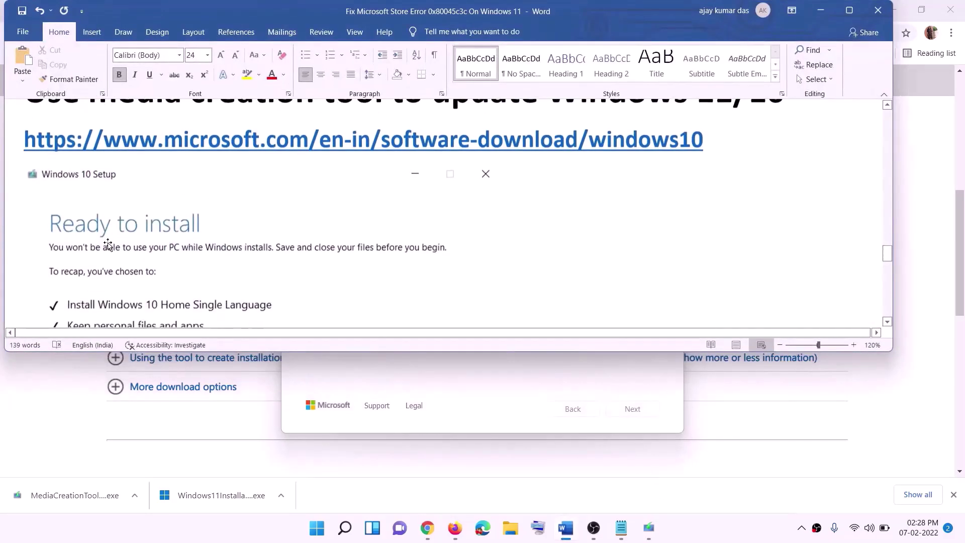
pyautogui.click(850, 10)
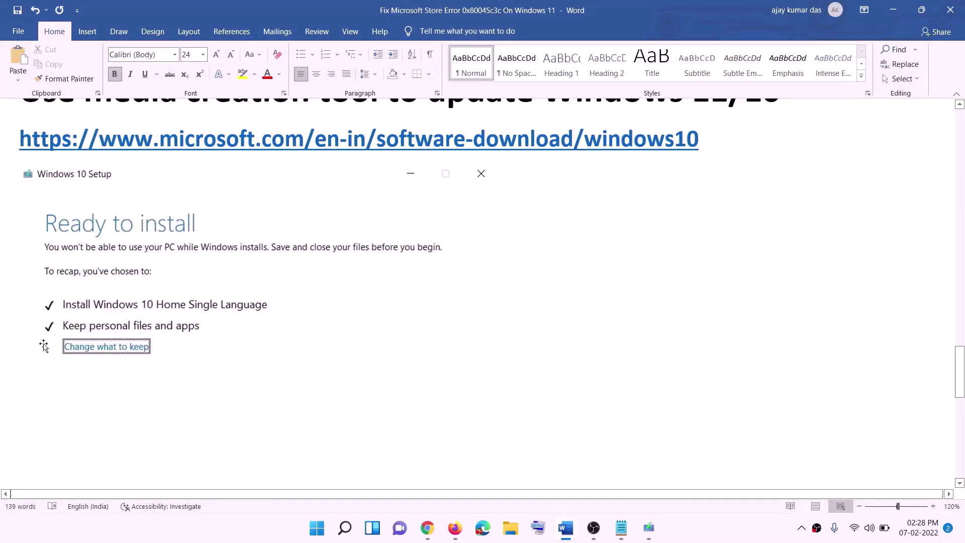
pyautogui.scroll(-1, 496, 351)
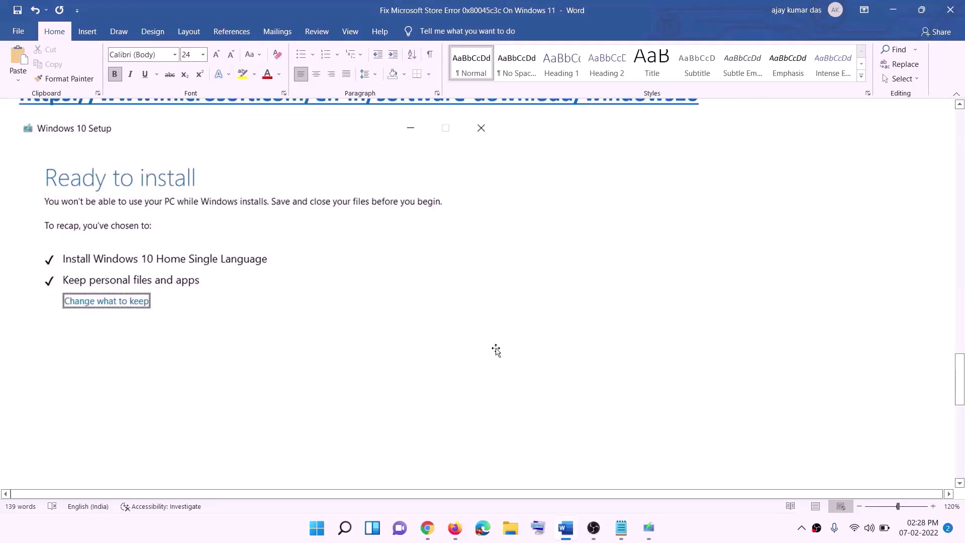
pyautogui.scroll(-3, 497, 350)
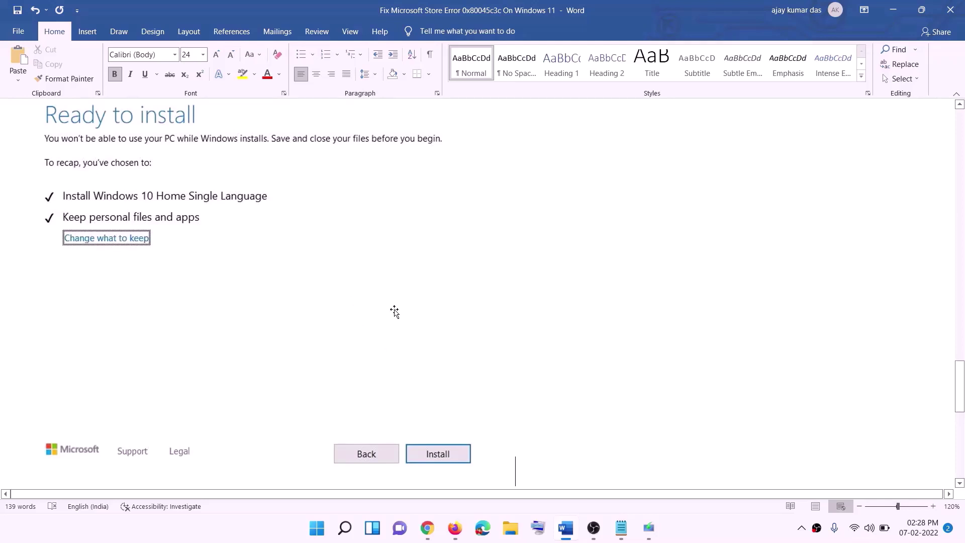
pyautogui.scroll(1, 395, 311)
pyautogui.scroll(1, 396, 312)
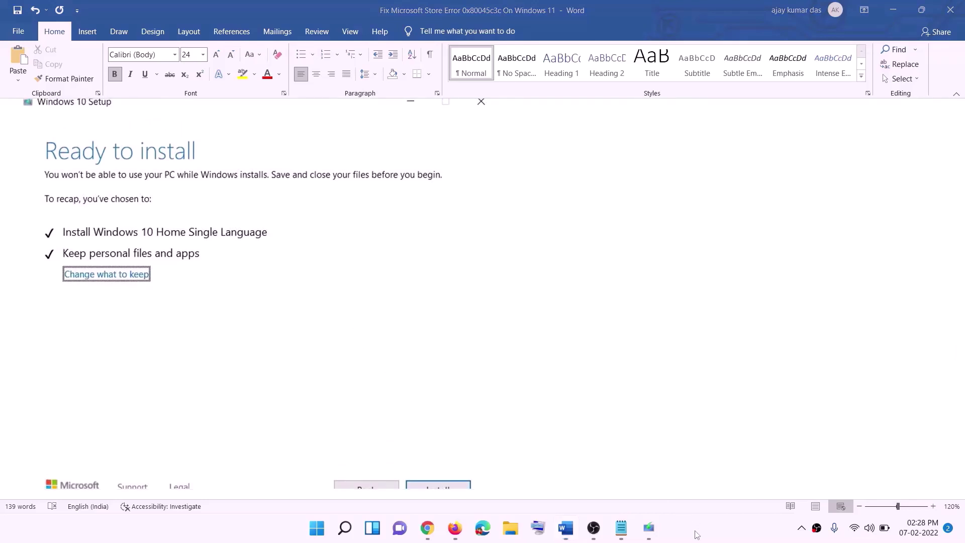
# Download the Windows 11 media creation tool from Chrome and run it with administrator approval.
pyautogui.click(442, 529)
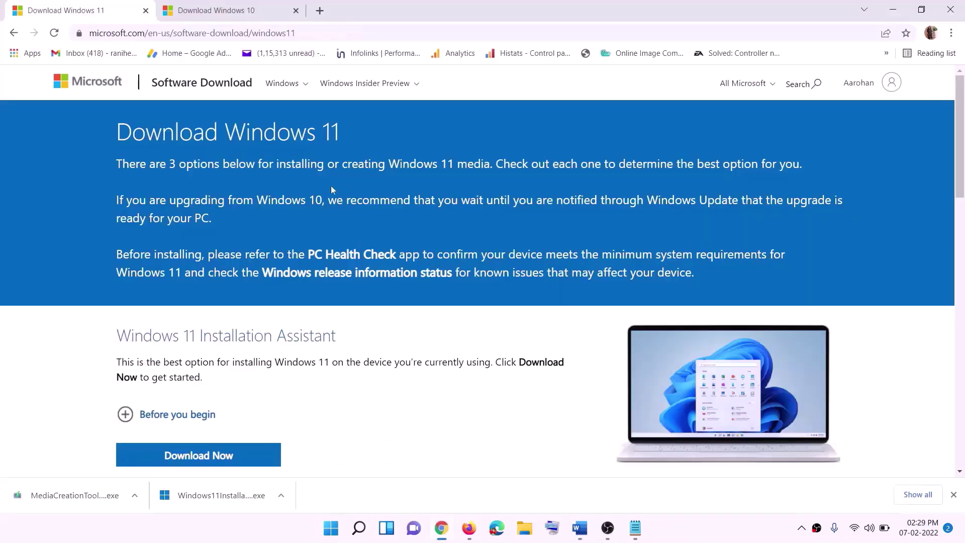
pyautogui.scroll(-5, 201, 302)
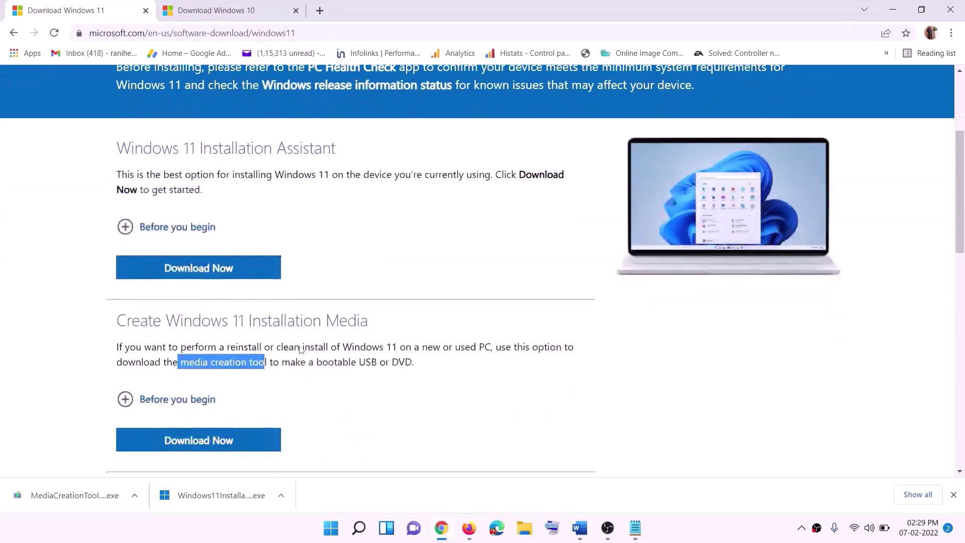
pyautogui.moveTo(181, 298); pyautogui.dragTo(279, 299)
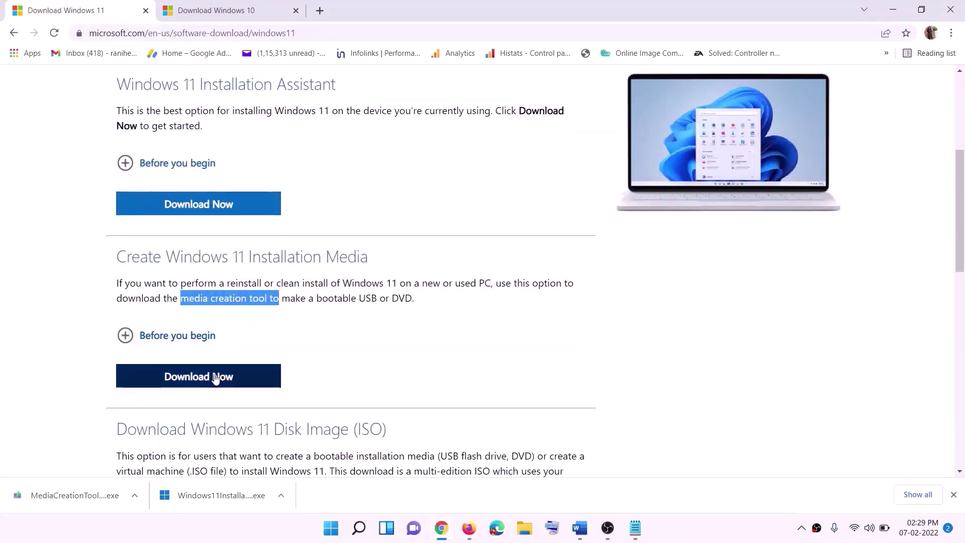
pyautogui.click(191, 383)
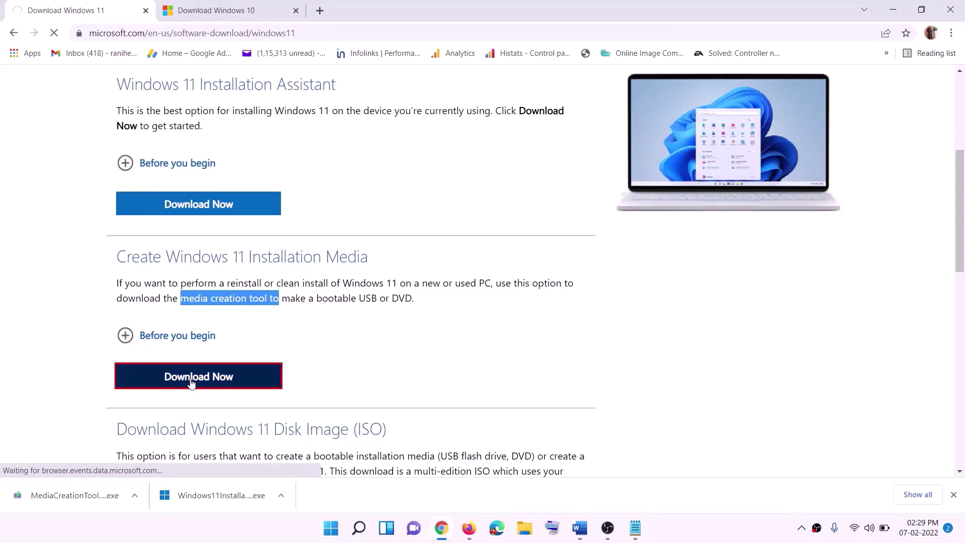
pyautogui.click(66, 499)
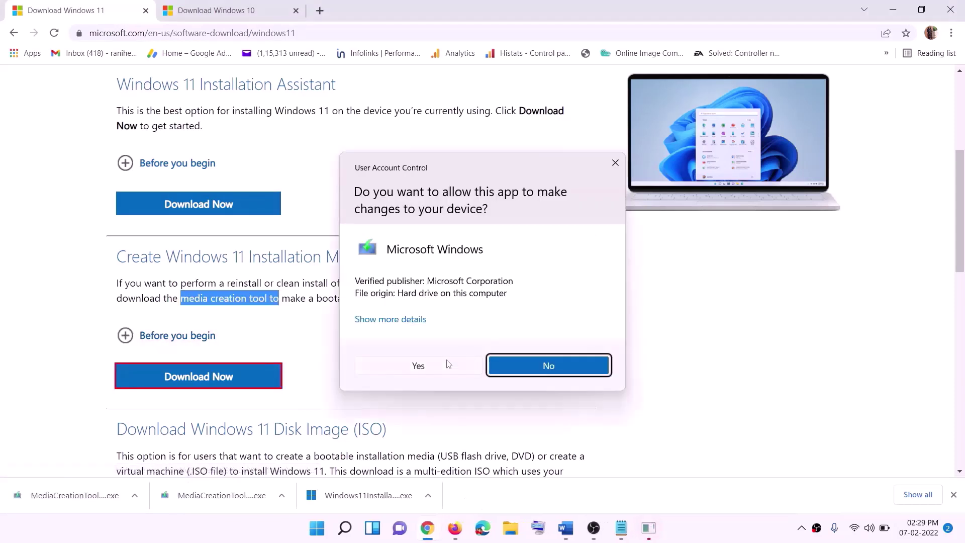
pyautogui.click(420, 366)
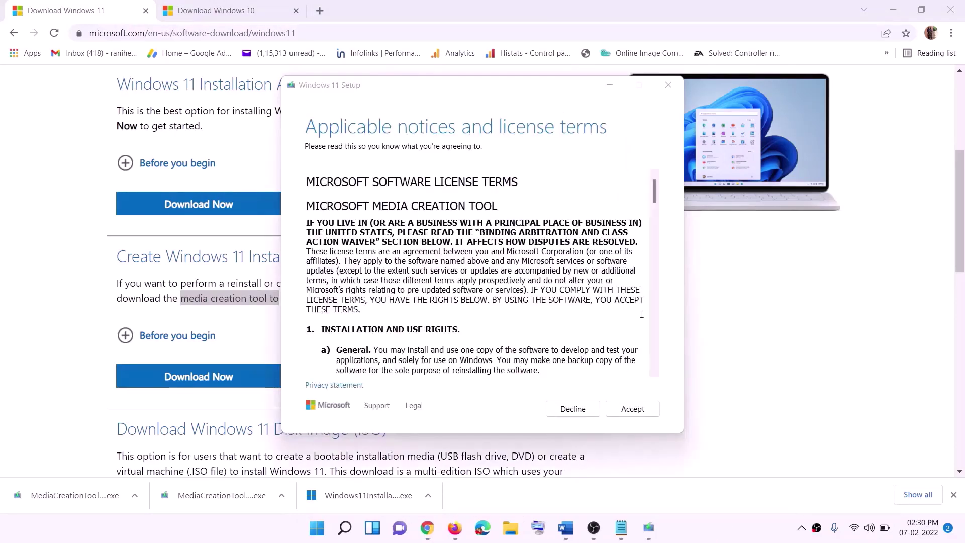
# Accept the license, keep the recommended edition, and save a Windows ISO file to the Desktop.
pyautogui.click(633, 409)
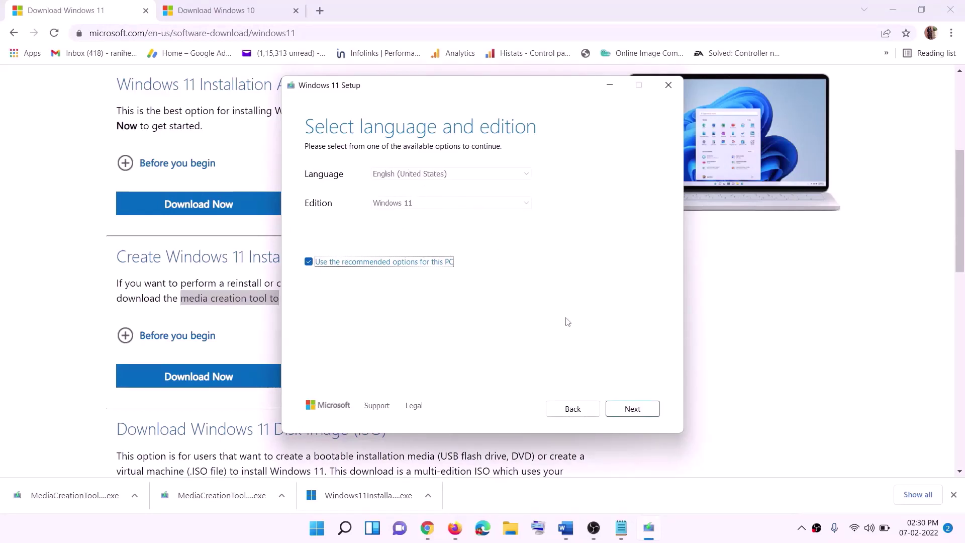
pyautogui.click(626, 409)
pyautogui.click(341, 217)
pyautogui.click(632, 408)
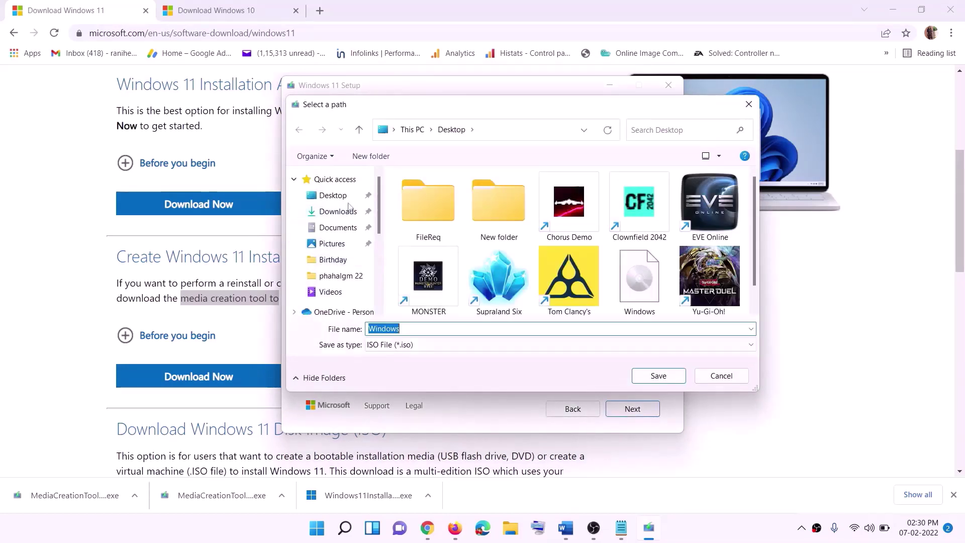
pyautogui.click(330, 196)
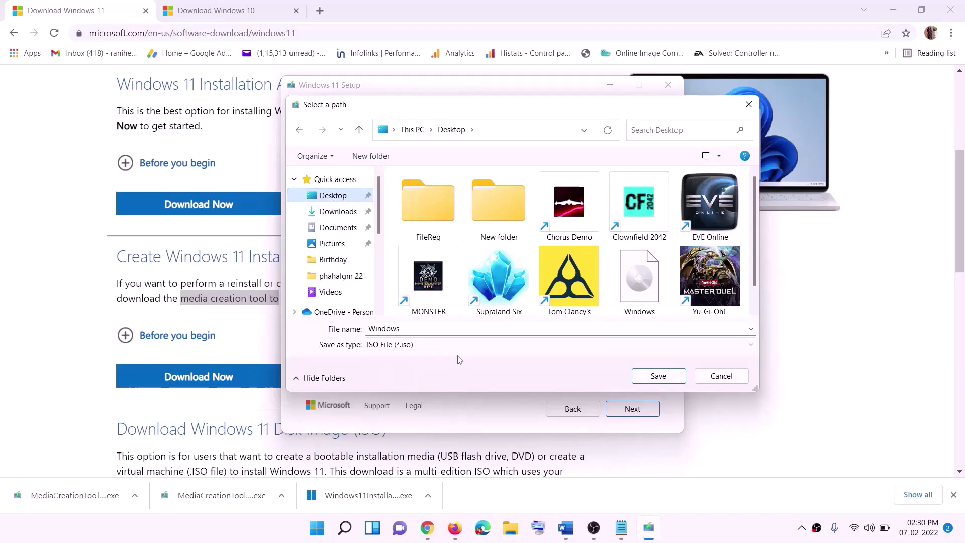
pyautogui.click(659, 376)
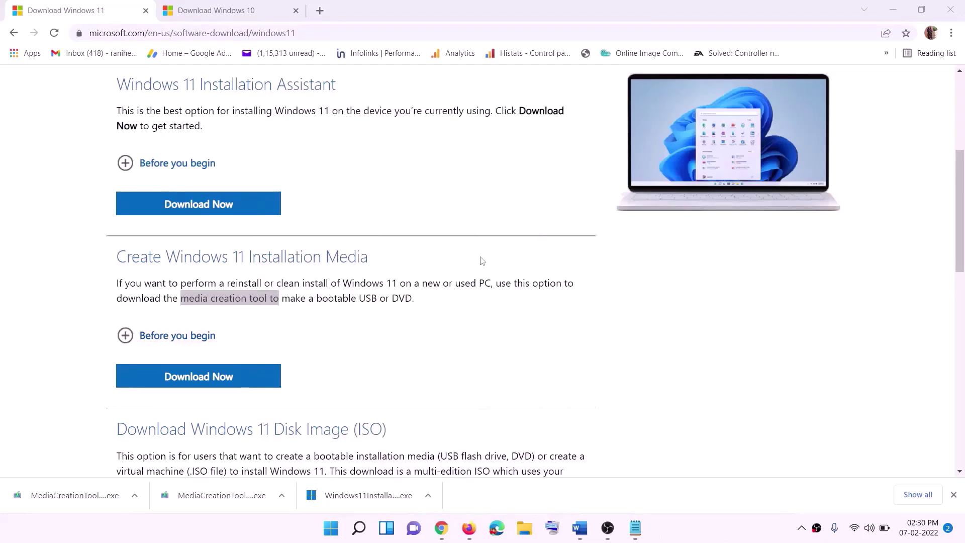
pyautogui.press('super+d')
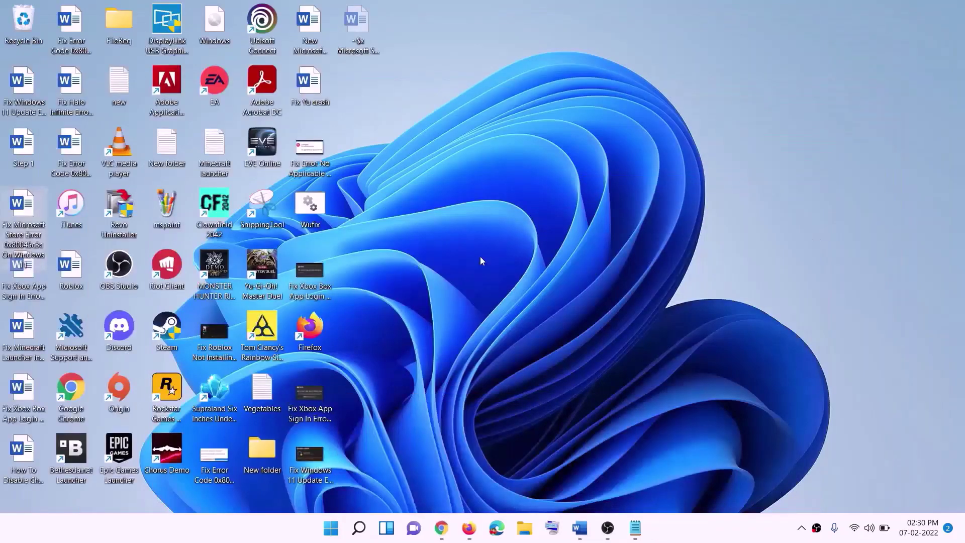
# Mount the Windows ISO from the desktop, run its setup, and continue Windows 11 Setup.
pyautogui.moveTo(219, 27); pyautogui.dragTo(387, 325)
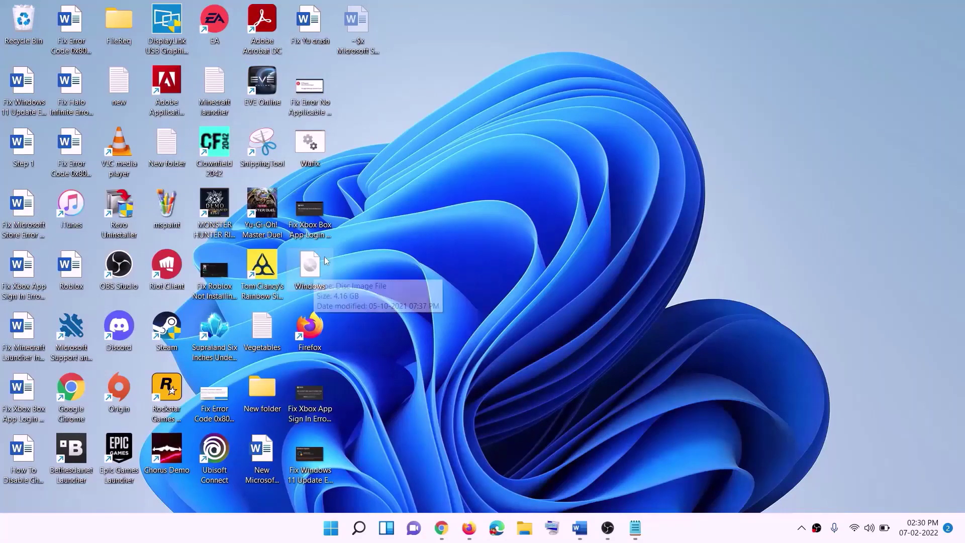
pyautogui.doubleClick(312, 269)
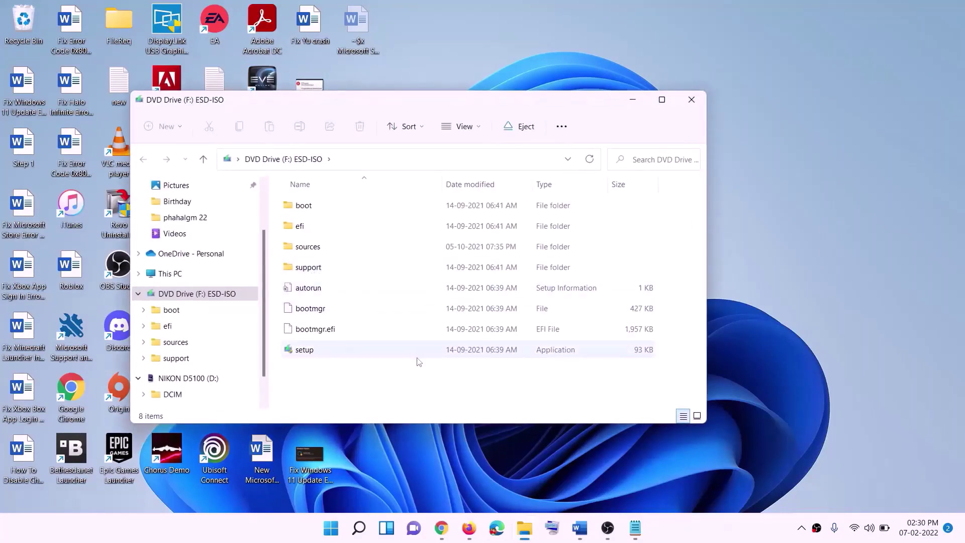
pyautogui.click(306, 351)
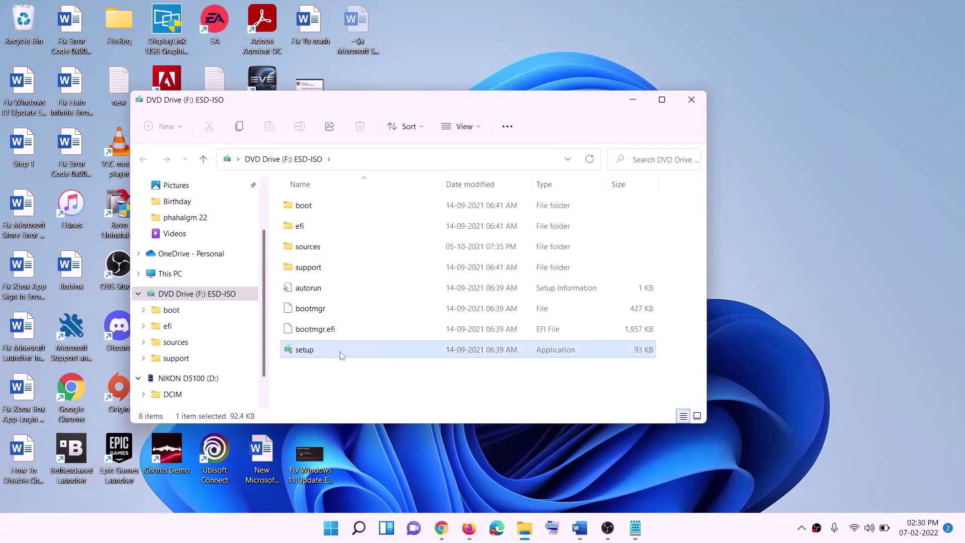
pyautogui.doubleClick(329, 348)
pyautogui.click(387, 394)
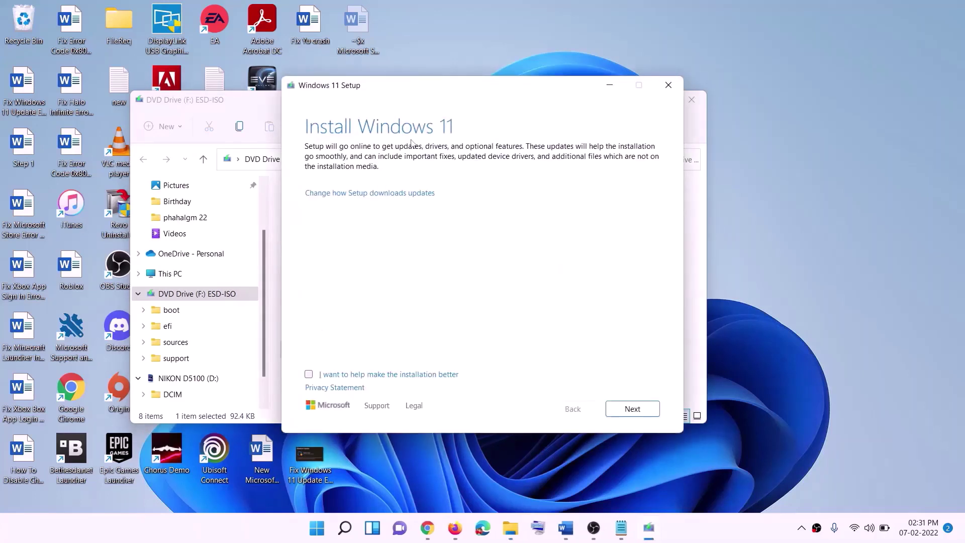
pyautogui.click(643, 409)
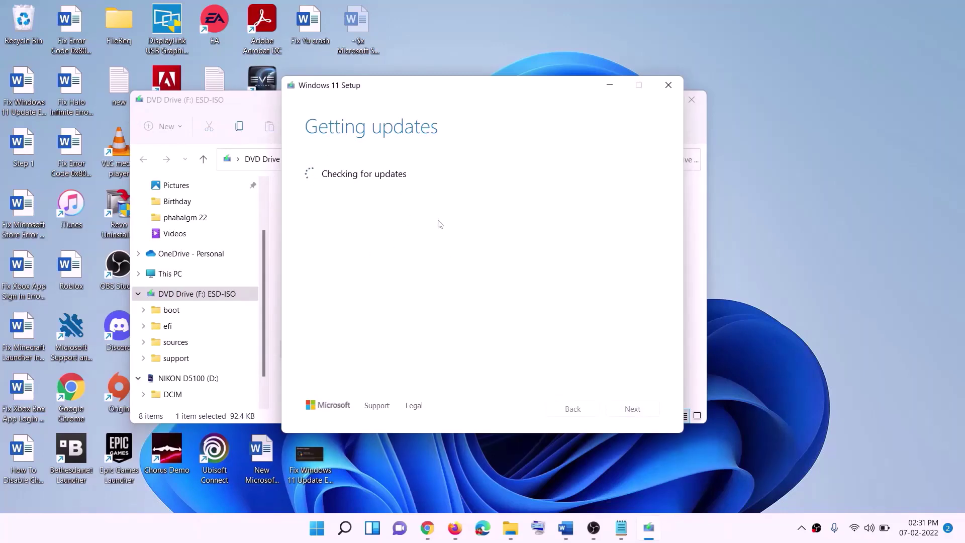
pyautogui.click(566, 528)
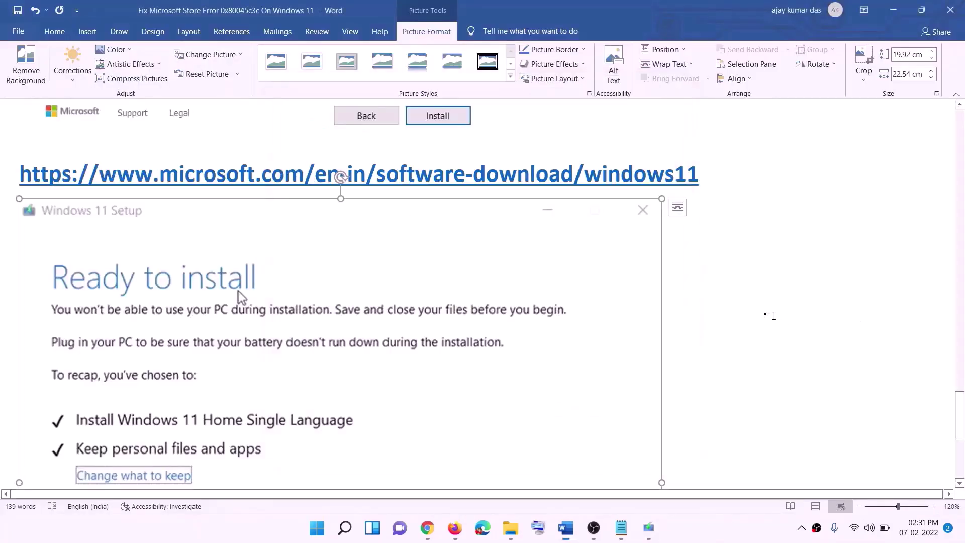
pyautogui.scroll(-1, 224, 251)
pyautogui.scroll(-3, 223, 251)
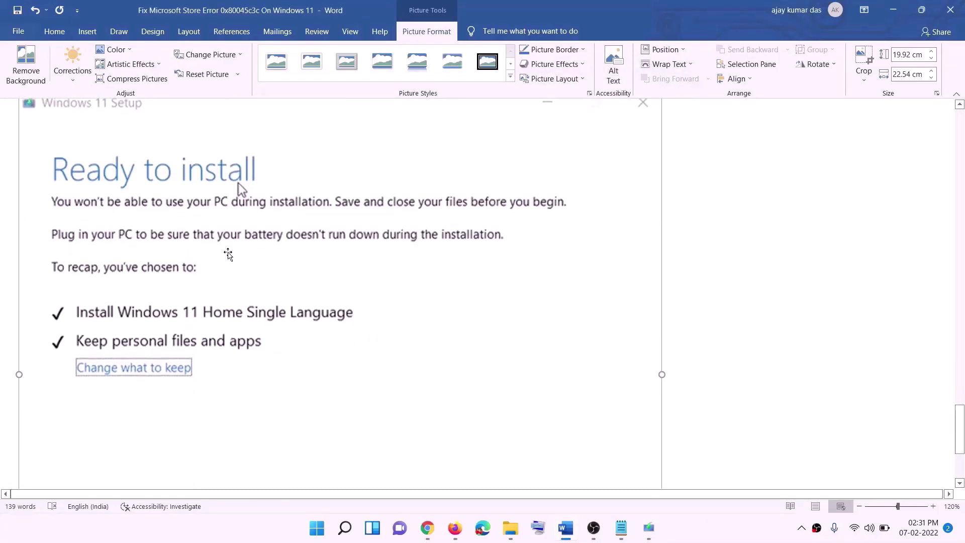
pyautogui.scroll(-1, 256, 213)
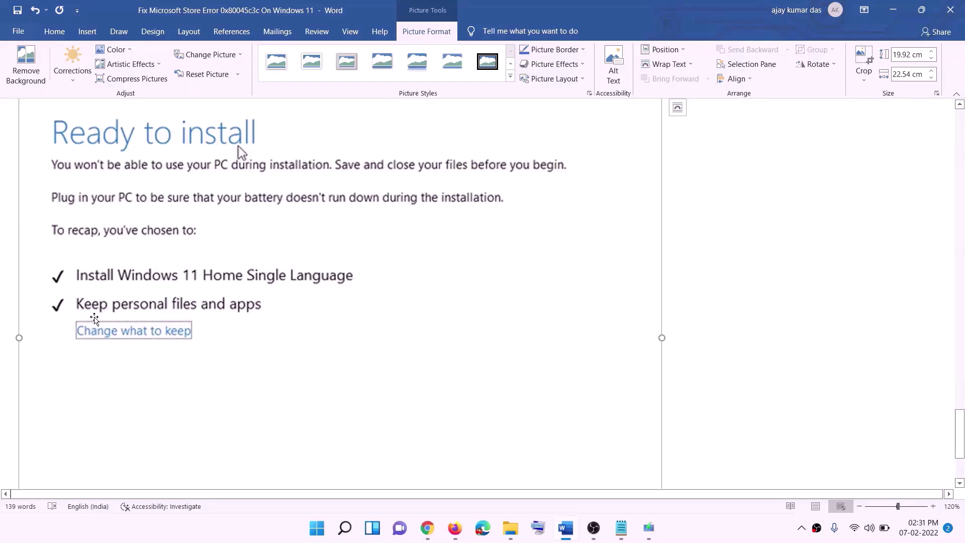
pyautogui.scroll(-4, 276, 311)
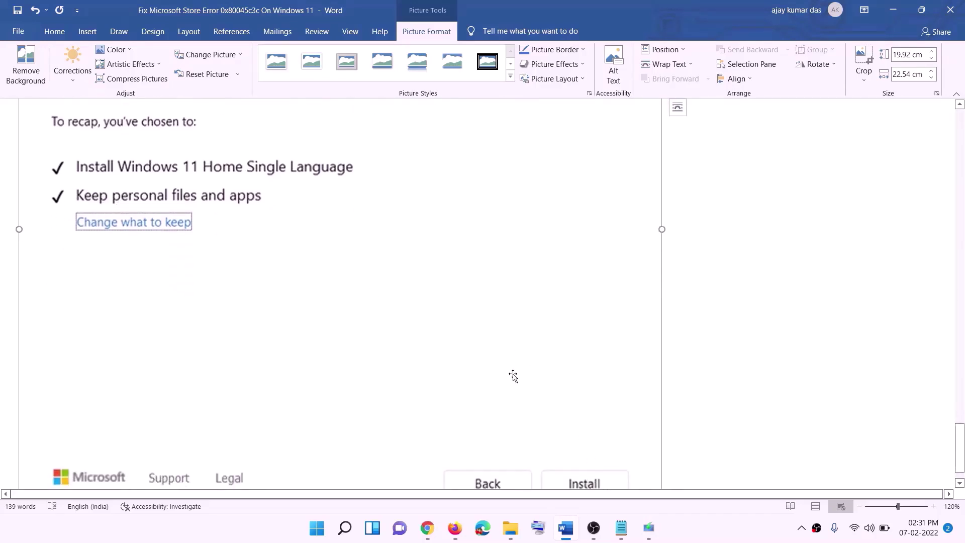
pyautogui.scroll(9, 513, 377)
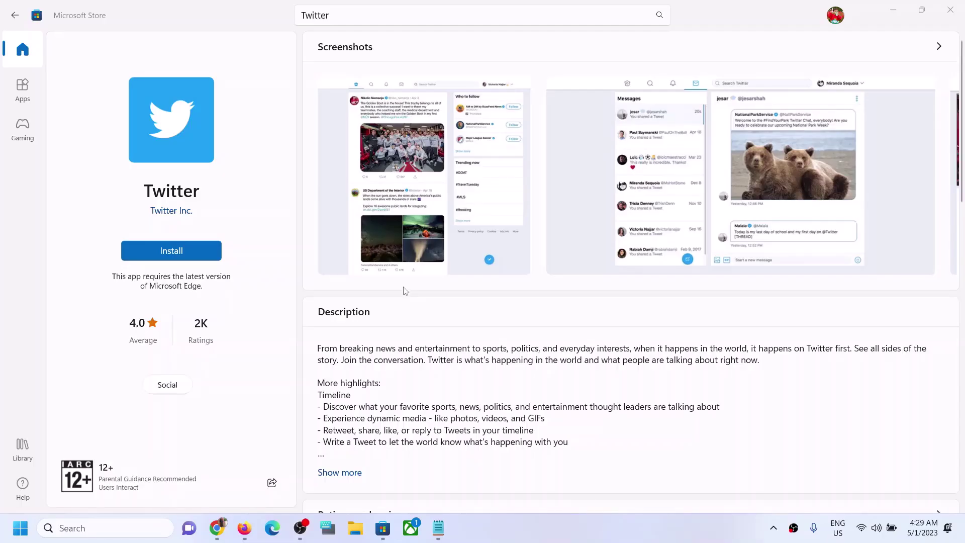
# Install the Twitter app by Twitter Inc. from its Store page.
pyautogui.click(170, 254)
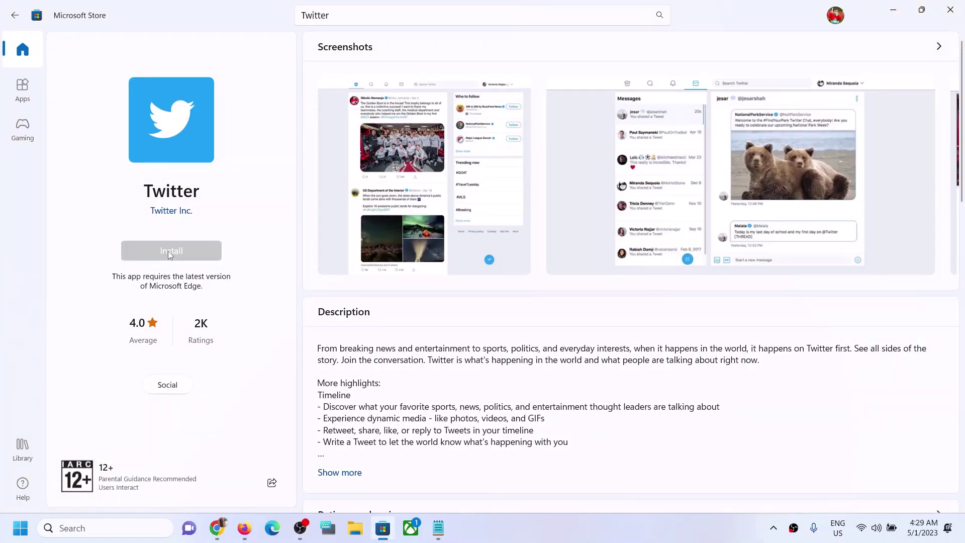